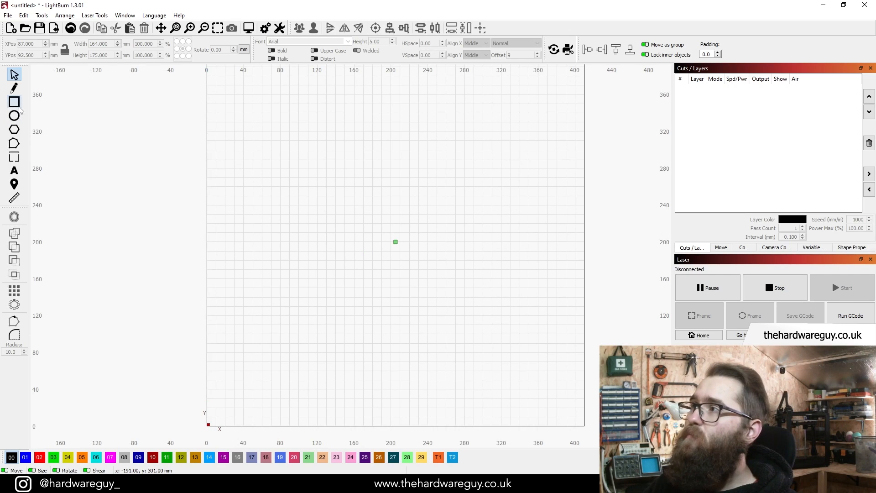
Draw a rectangle near the bed's origin and set it to 130 mm wide and 150 mm high.
{"action": "left_click", "coordinate": [19, 107]}
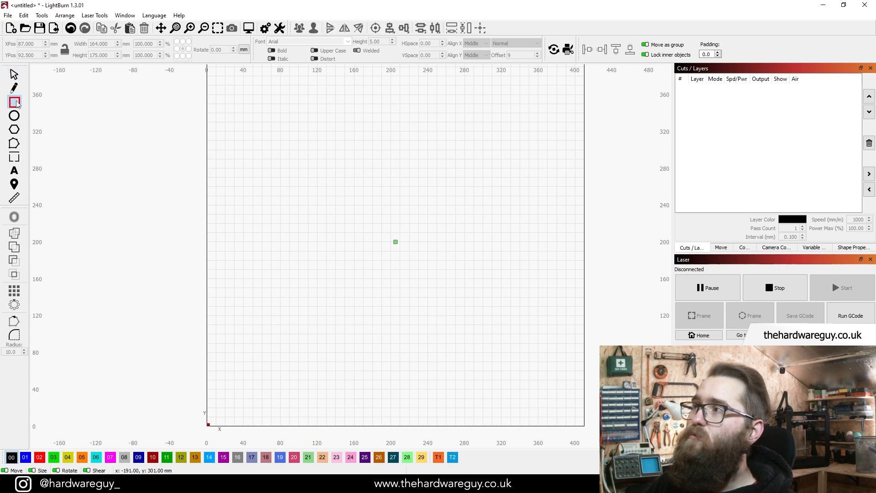
{"action": "left_click_drag", "start_coordinate": [210, 200], "coordinate": [397, 425]}
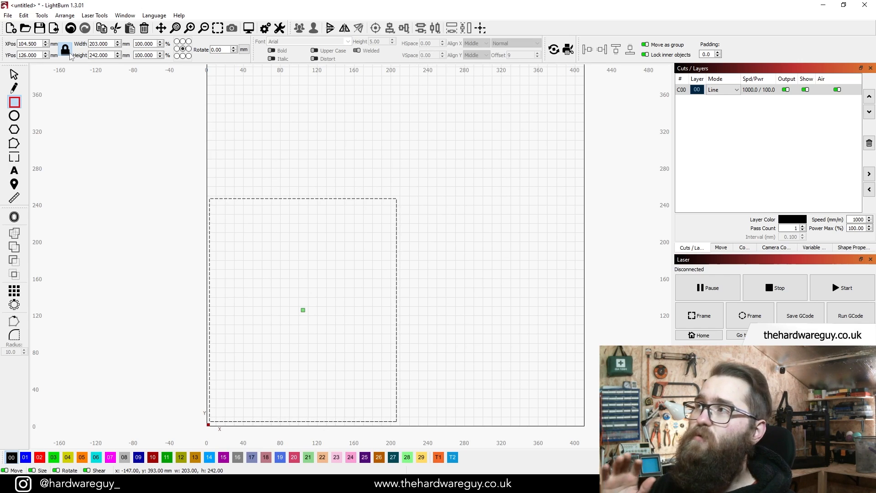
{"action": "left_click_drag", "start_coordinate": [112, 56], "coordinate": [88, 55]}
{"action": "type", "text": "150"}
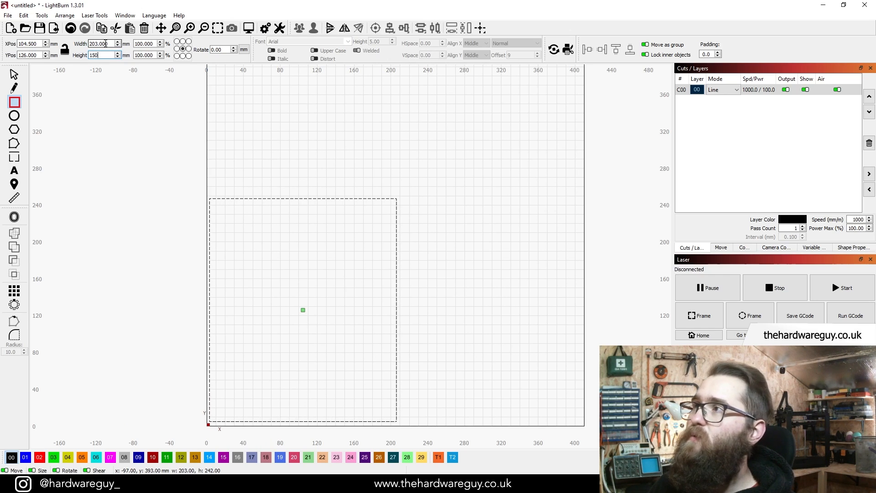
{"action": "left_click_drag", "start_coordinate": [110, 44], "coordinate": [89, 44]}
{"action": "type", "text": "130"}
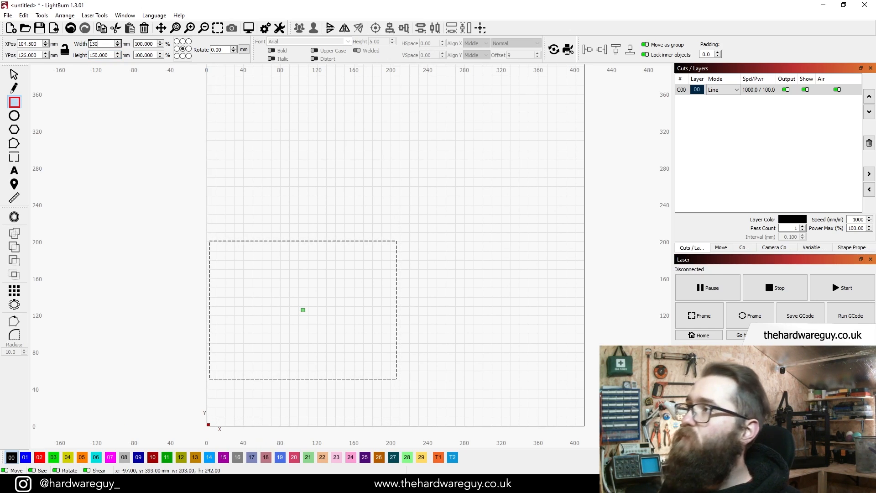
{"action": "key", "text": "Return"}
Move the rectangle close to the bed's origin, just inside both axes, and deselect it.
{"action": "scroll", "coordinate": [312, 310], "scroll_direction": "up", "scroll_amount": 1}
{"action": "scroll", "coordinate": [311, 310], "scroll_direction": "down", "scroll_amount": 1}
{"action": "left_click_drag", "start_coordinate": [385, 285], "coordinate": [403, 276]}
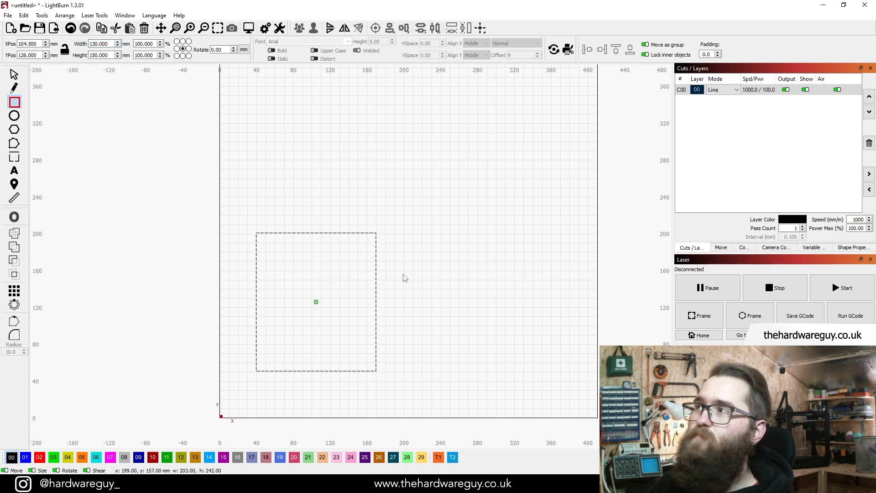
{"action": "left_click", "coordinate": [15, 74]}
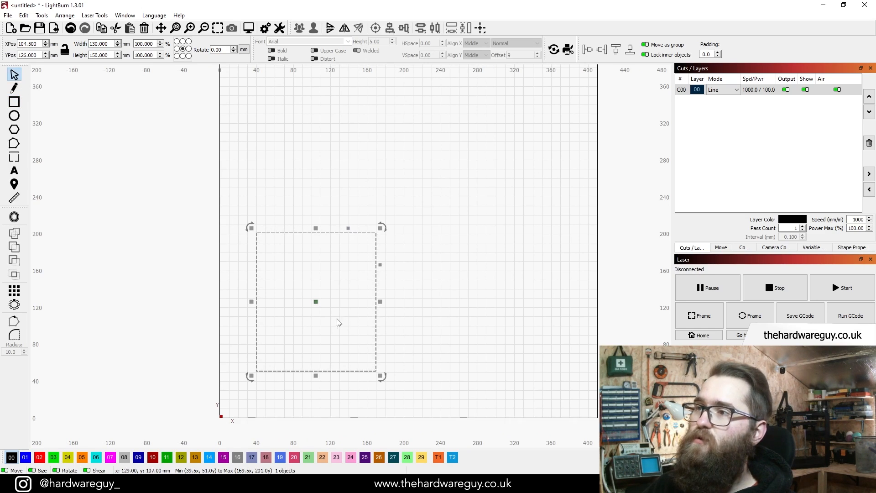
{"action": "left_click_drag", "start_coordinate": [315, 301], "coordinate": [285, 343]}
{"action": "left_click", "coordinate": [201, 345]}
{"action": "scroll", "coordinate": [200, 345], "scroll_direction": "up", "scroll_amount": 2}
{"action": "left_click_drag", "start_coordinate": [200, 346], "coordinate": [199, 302]}
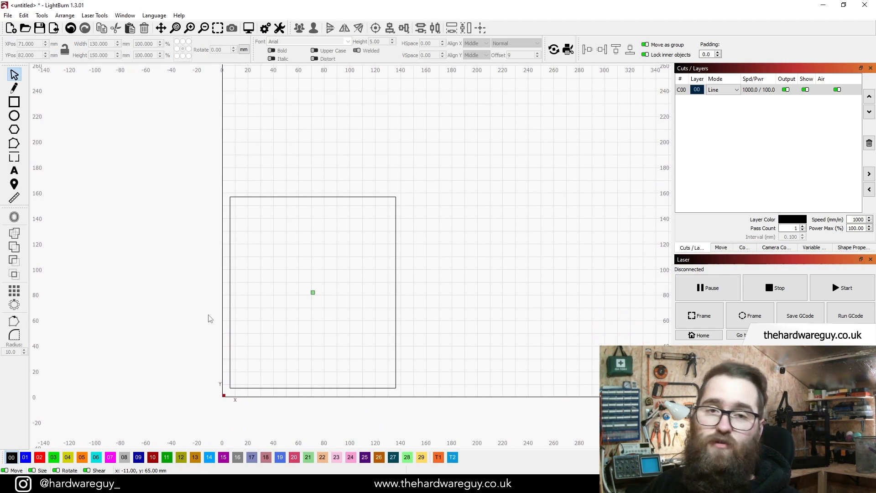
Round all four corners of the rectangle with a 10 mm radius.
{"action": "left_click", "coordinate": [15, 336]}
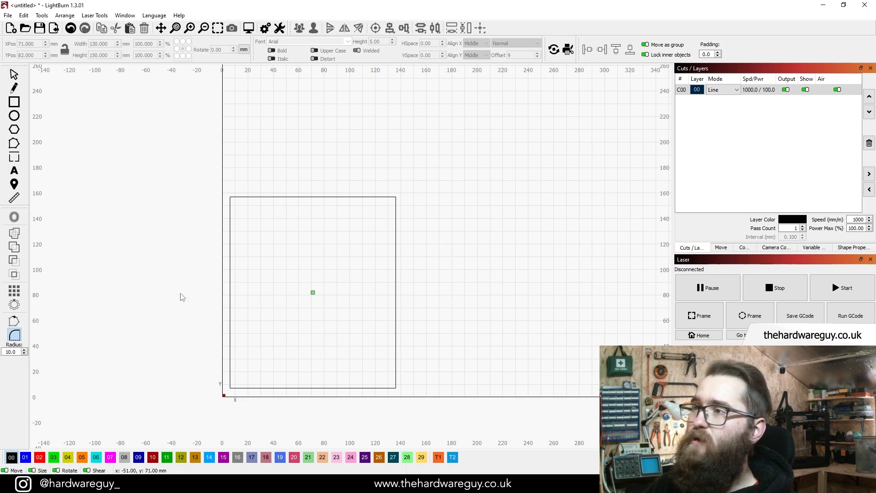
{"action": "scroll", "coordinate": [232, 199], "scroll_direction": "up", "scroll_amount": 2}
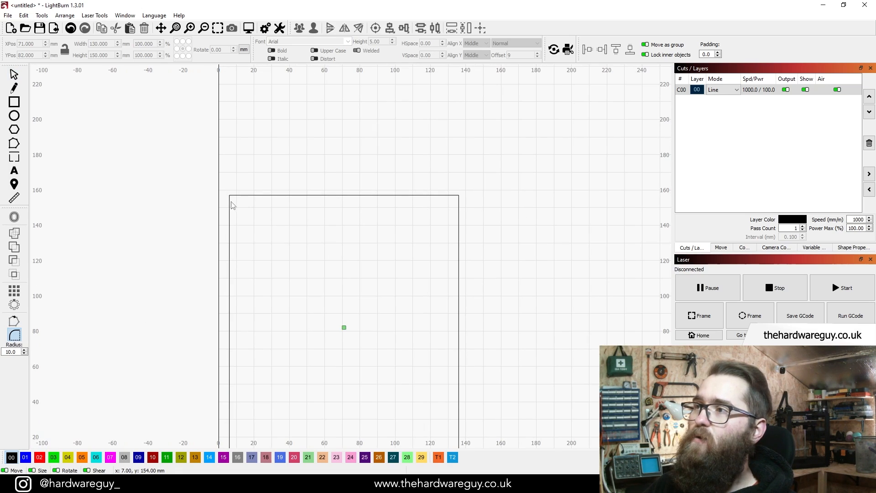
{"action": "left_click", "coordinate": [231, 198]}
{"action": "left_click", "coordinate": [229, 195]}
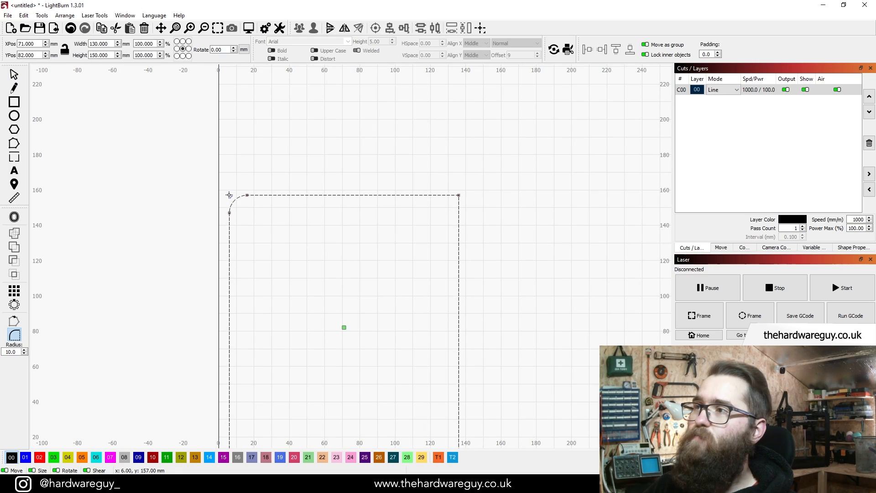
{"action": "left_click", "coordinate": [459, 196]}
{"action": "scroll", "coordinate": [429, 289], "scroll_direction": "down", "scroll_amount": 2}
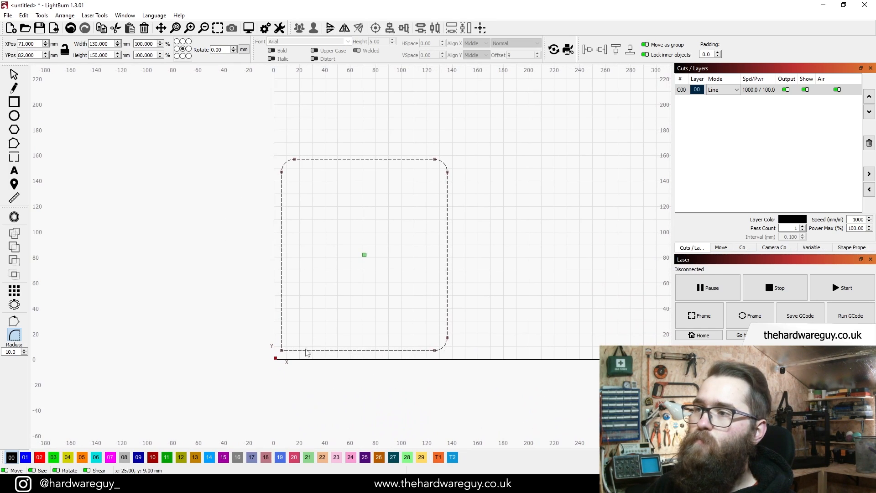
{"action": "left_click", "coordinate": [282, 352]}
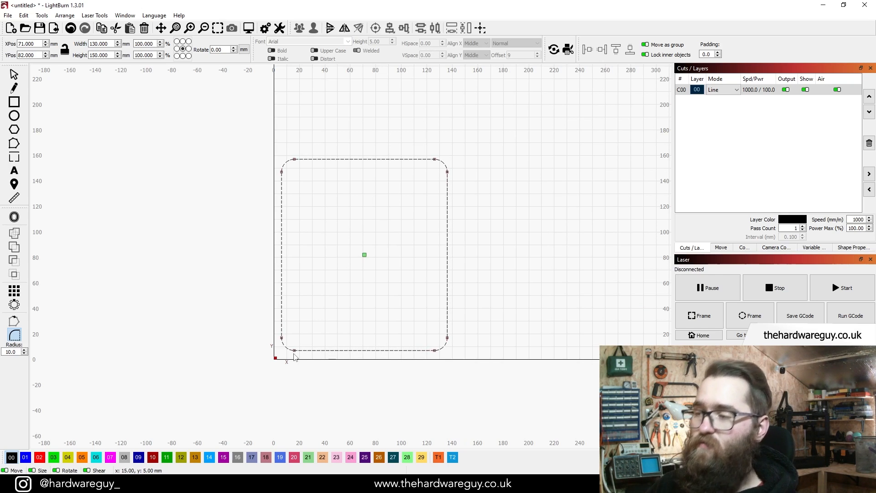
{"action": "left_click", "coordinate": [14, 75]}
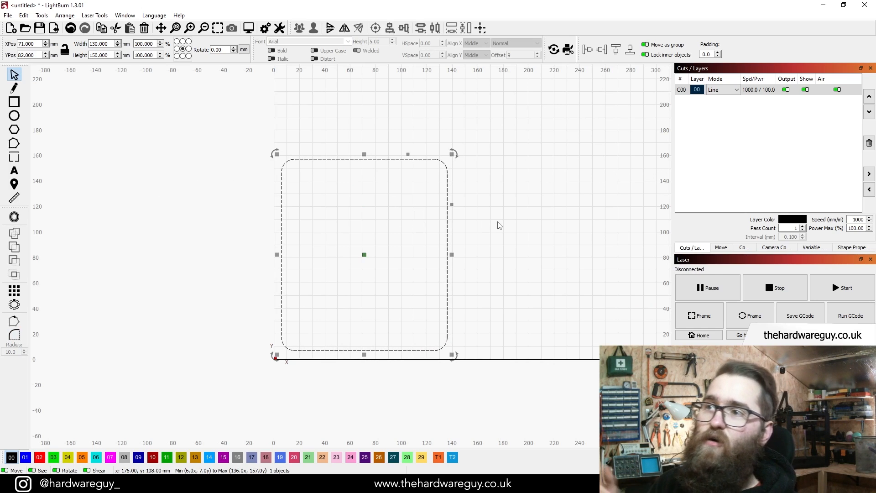
{"action": "left_click", "coordinate": [224, 245]}
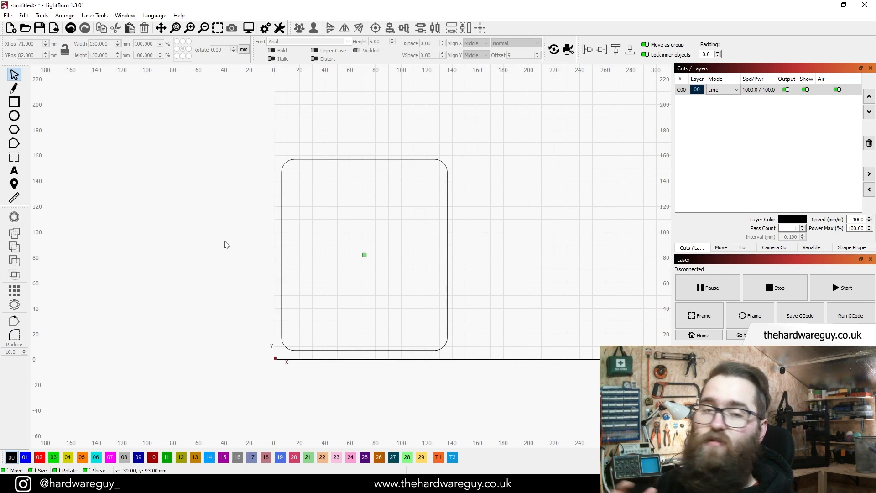
{"action": "left_click_drag", "start_coordinate": [254, 251], "coordinate": [241, 265]}
{"action": "scroll", "coordinate": [241, 280], "scroll_direction": "up", "scroll_amount": 1}
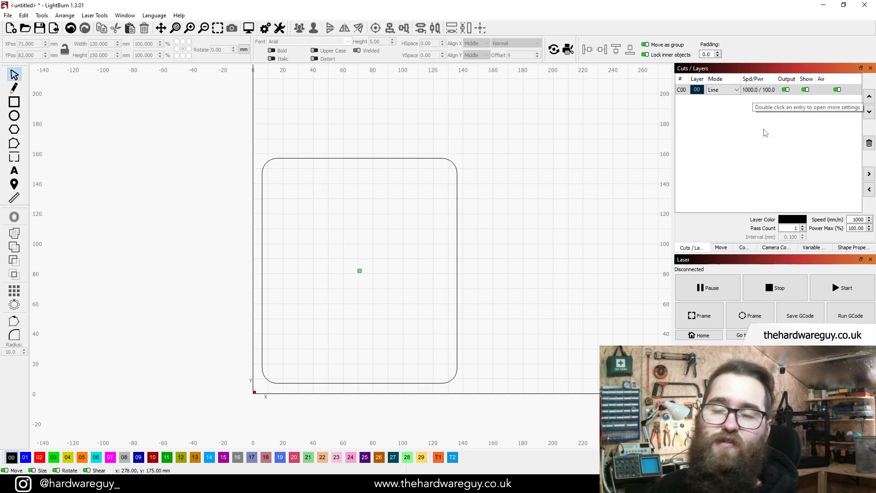
{"action": "left_click", "coordinate": [774, 248]}
{"action": "left_click", "coordinate": [814, 248]}
{"action": "left_click", "coordinate": [845, 249]}
{"action": "left_click", "coordinate": [819, 251]}
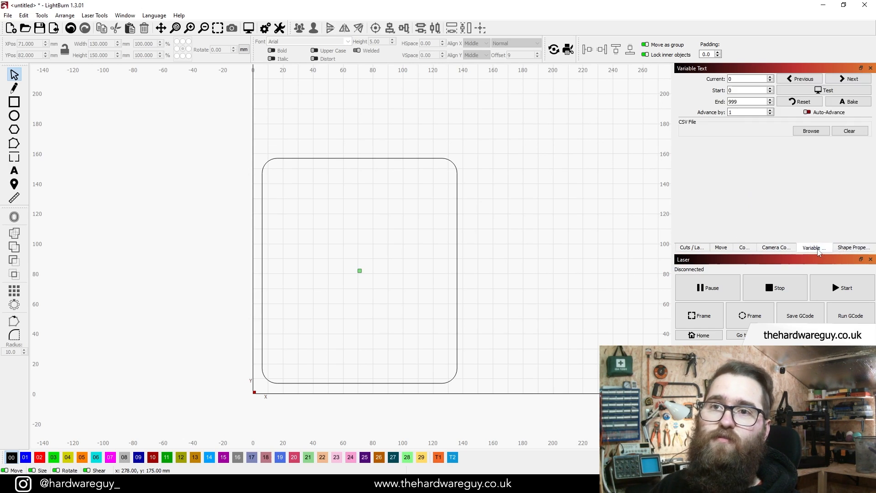
{"action": "left_click", "coordinate": [692, 248]}
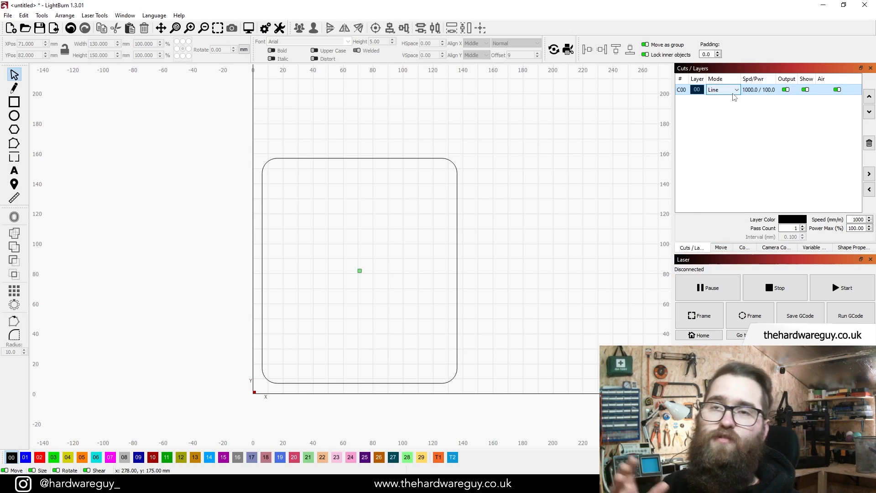
Set the cut mode of the rounded rectangle's layer 00 to Line.
{"action": "left_click", "coordinate": [291, 158]}
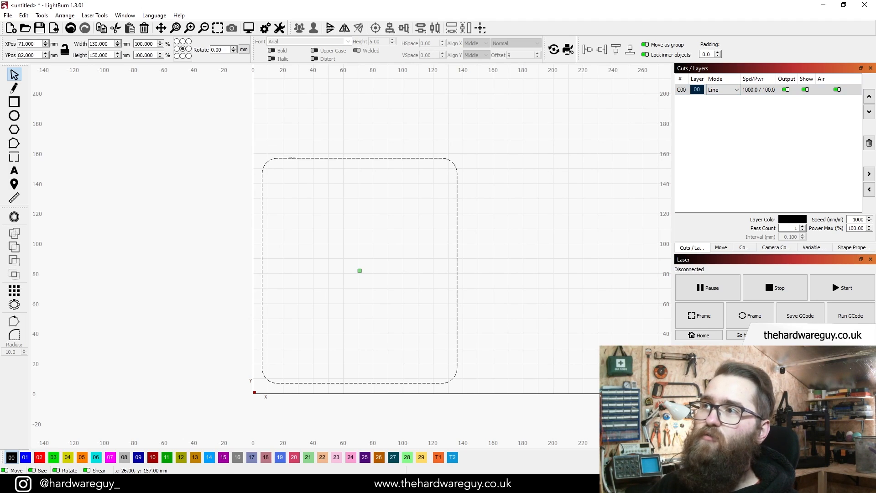
{"action": "left_click", "coordinate": [732, 92]}
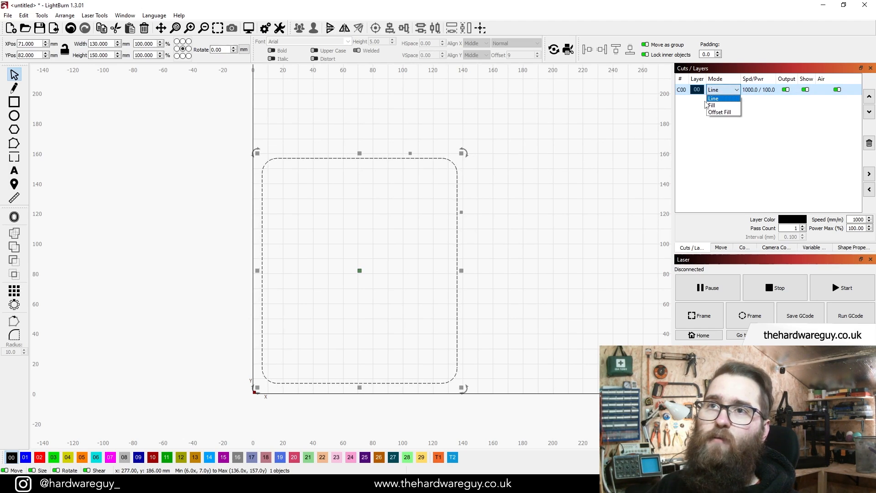
{"action": "left_click", "coordinate": [725, 99]}
Preview the laser path of the rounded rectangle, close the preview and deselect the shape.
{"action": "right_click", "coordinate": [409, 234]}
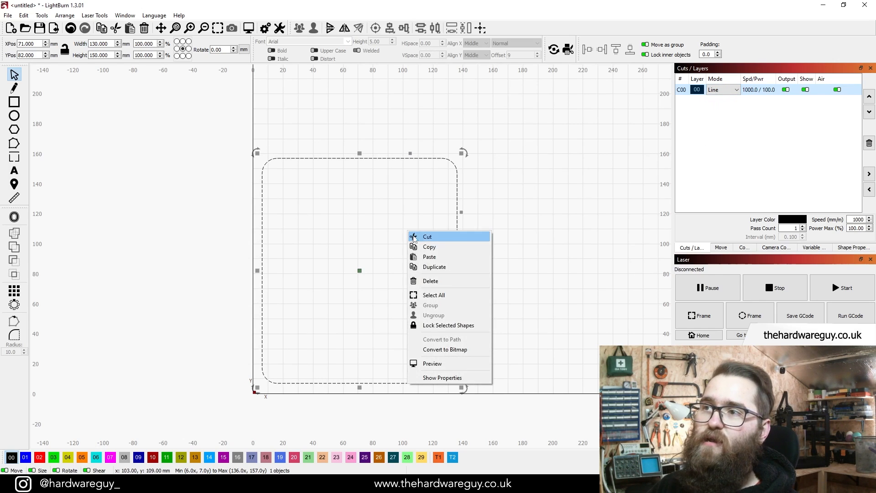
{"action": "left_click", "coordinate": [440, 364]}
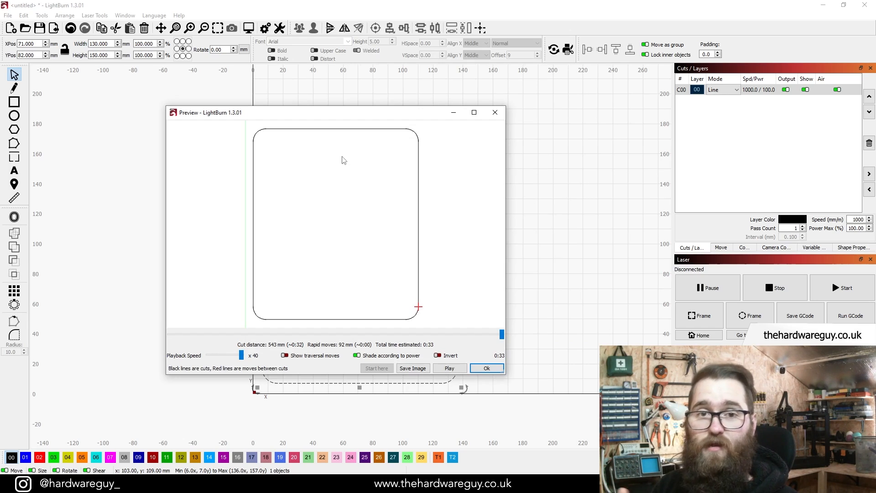
{"action": "mouse_move", "coordinate": [500, 340]}
{"action": "left_mouse_down"}
{"action": "mouse_move", "coordinate": [185, 345]}
{"action": "mouse_move", "coordinate": [500, 347]}
{"action": "left_mouse_up"}
{"action": "left_click", "coordinate": [485, 368]}
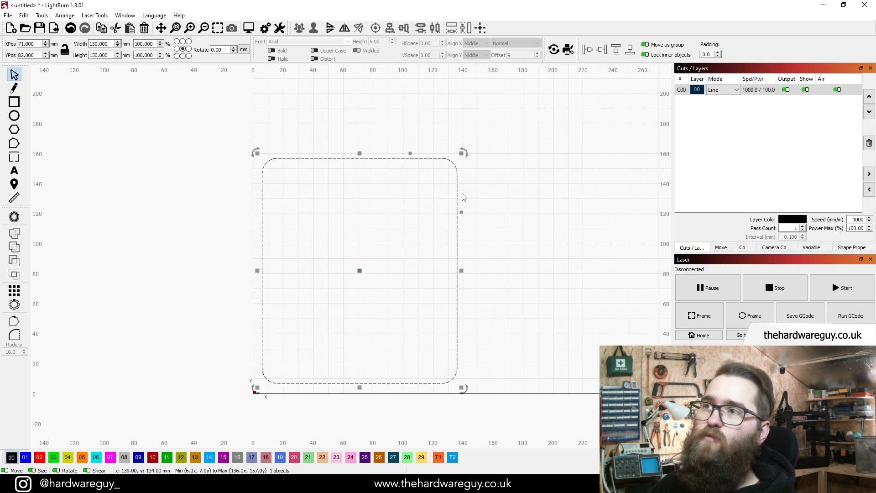
{"action": "left_click", "coordinate": [525, 188]}
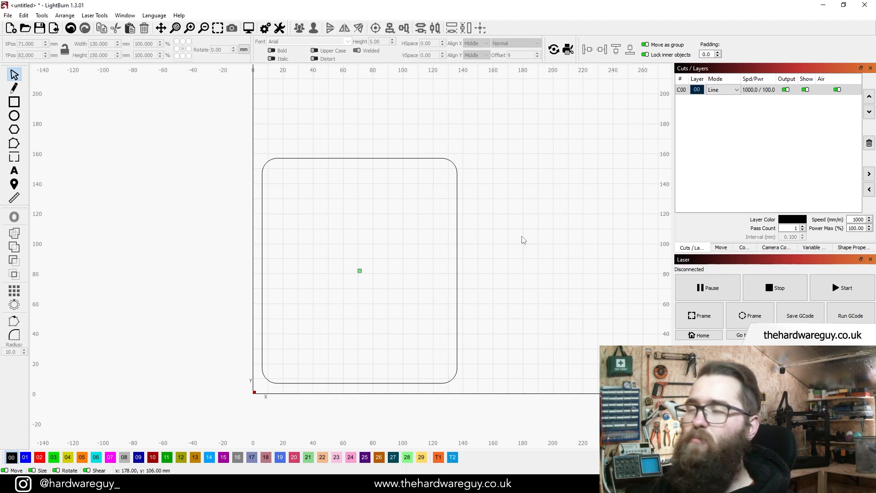
Draw a small rectangle about 10 mm wide and 6 mm high inside the outline's lower-left corner.
{"action": "left_click_drag", "start_coordinate": [526, 252], "coordinate": [524, 236]}
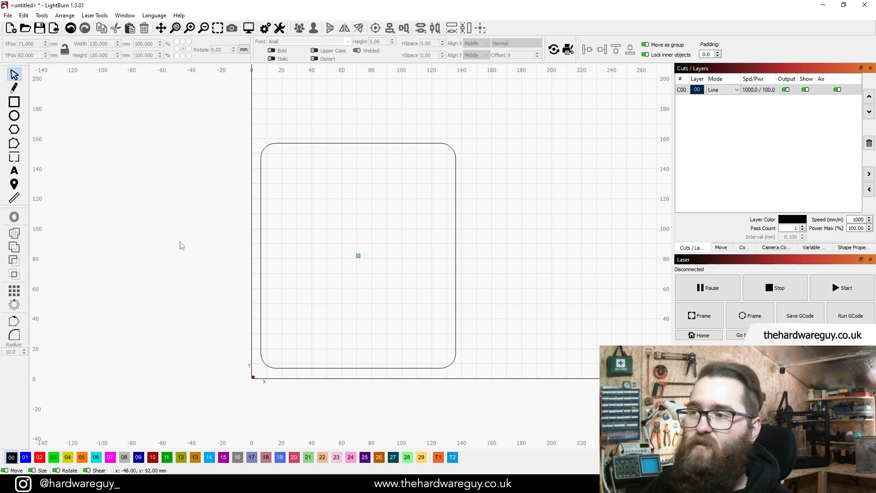
{"action": "left_click", "coordinate": [14, 103]}
{"action": "scroll", "coordinate": [285, 358], "scroll_direction": "up", "scroll_amount": 5}
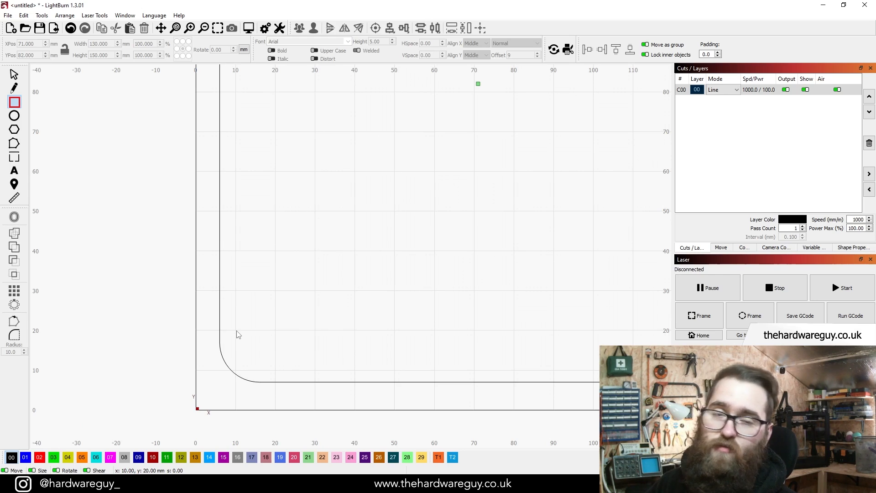
{"action": "left_click_drag", "start_coordinate": [236, 332], "coordinate": [277, 357]}
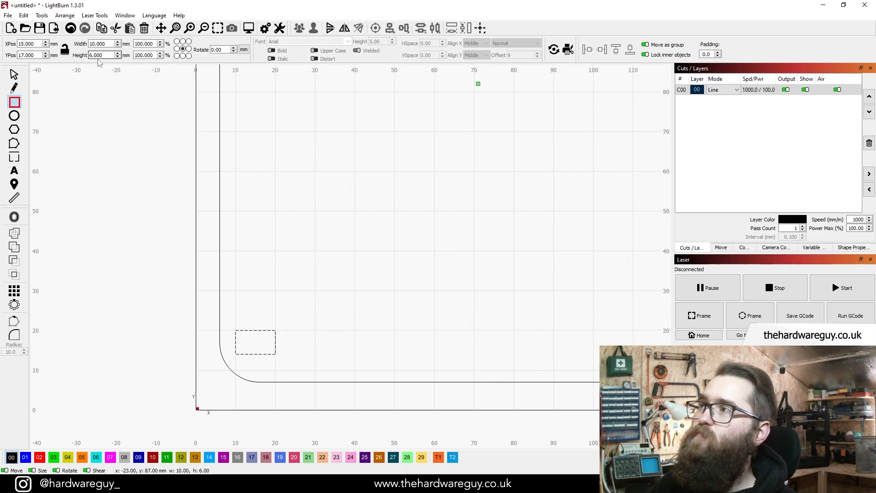
Set the small rectangle's height to 7.5 mm and deselect it.
{"action": "key", "text": "Down"}
{"action": "type", "text": "7"}
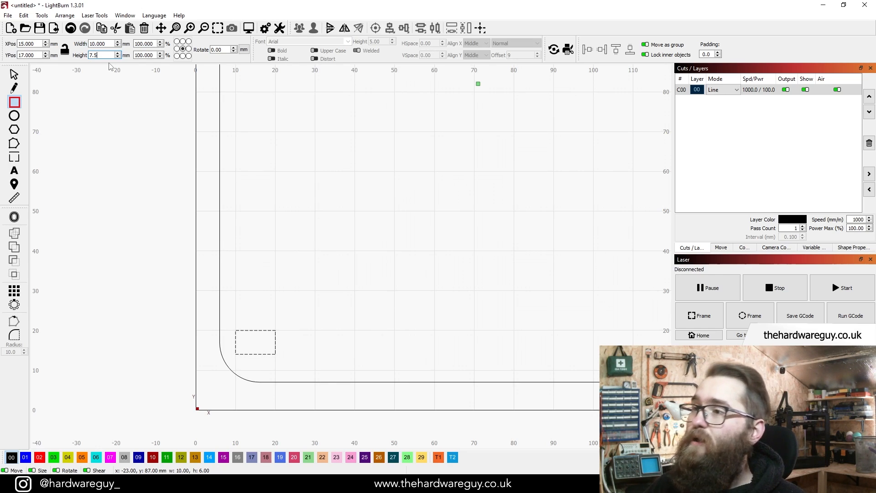
{"action": "key", "text": "Return"}
{"action": "left_click", "coordinate": [13, 75]}
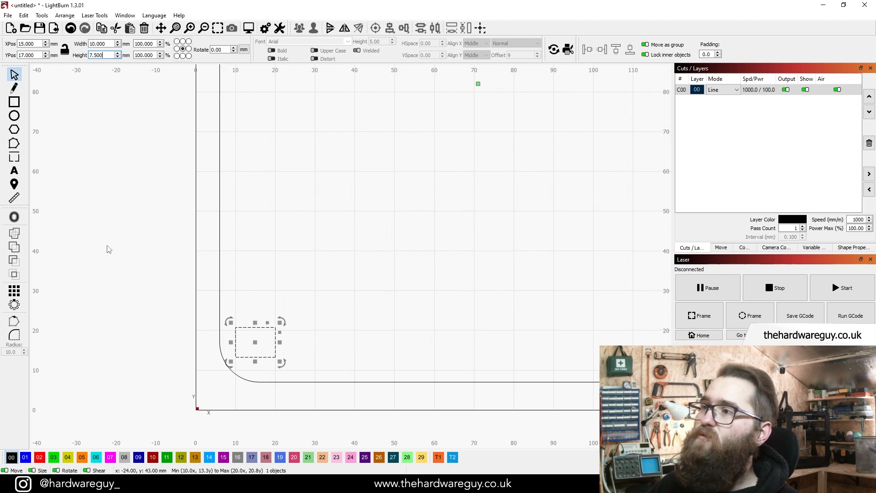
{"action": "left_click", "coordinate": [151, 282]}
Set up a grid array of the small rectangle with 10 columns, 1 row and 12 mm centre-to-centre spacing.
{"action": "scroll", "coordinate": [151, 282], "scroll_direction": "down", "scroll_amount": 2}
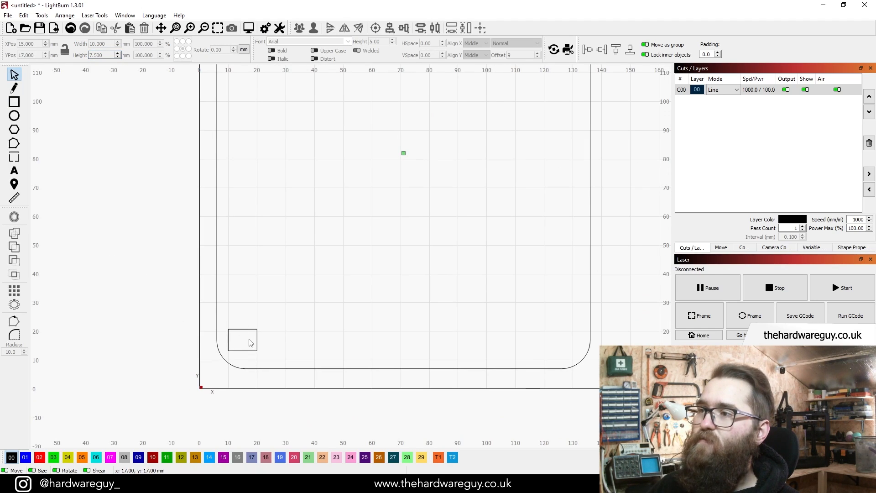
{"action": "scroll", "coordinate": [174, 336], "scroll_direction": "up", "scroll_amount": 1}
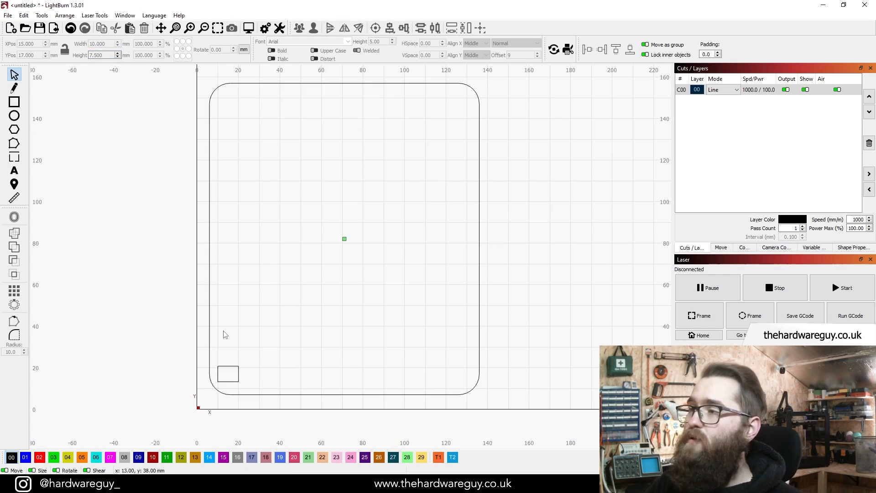
{"action": "scroll", "coordinate": [223, 336], "scroll_direction": "down", "scroll_amount": 2}
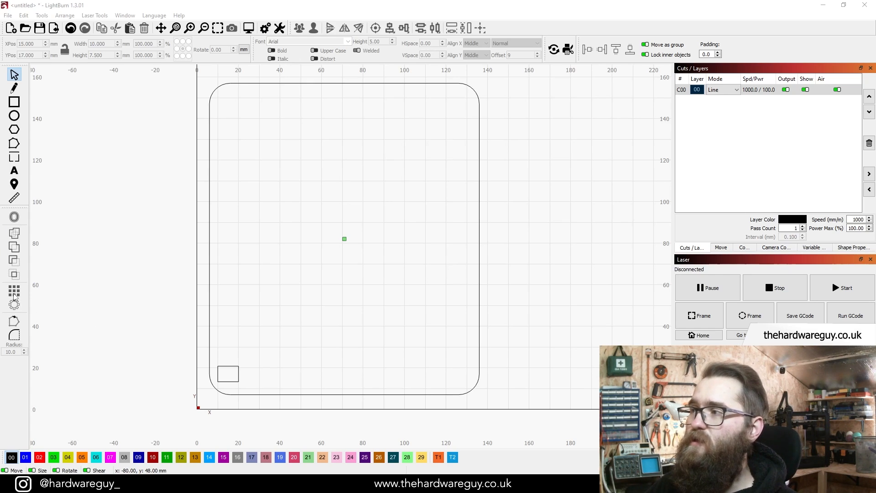
{"action": "left_click", "coordinate": [218, 388]}
{"action": "scroll", "coordinate": [237, 369], "scroll_direction": "up", "scroll_amount": 1}
{"action": "scroll", "coordinate": [292, 343], "scroll_direction": "down", "scroll_amount": 1}
{"action": "left_click_drag", "start_coordinate": [290, 339], "coordinate": [292, 357]}
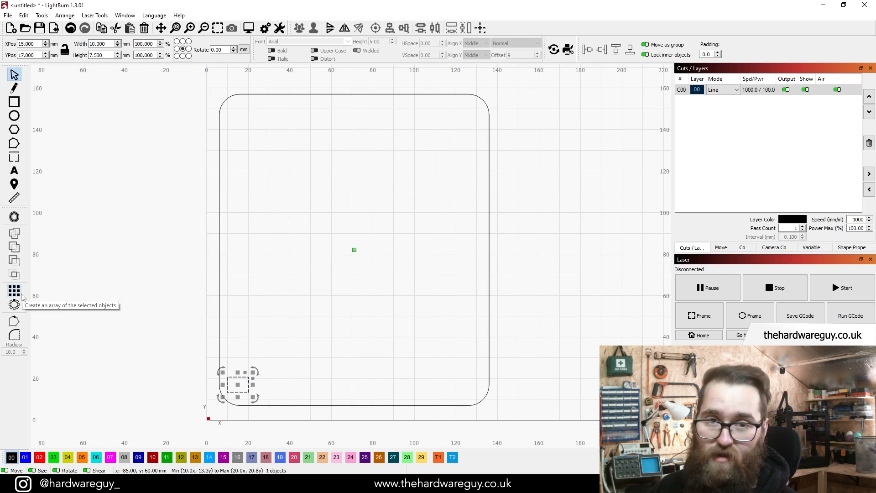
{"action": "left_click", "coordinate": [14, 290]}
{"action": "left_click_drag", "start_coordinate": [436, 145], "coordinate": [525, 156]}
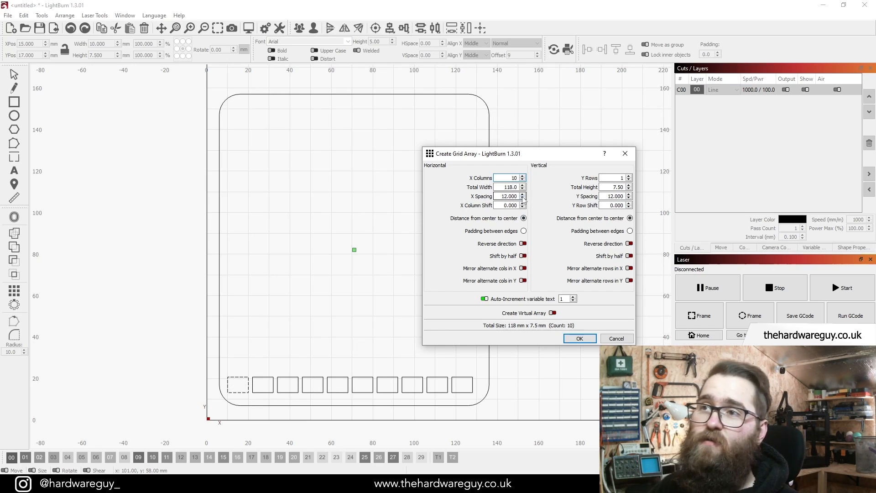
Try horizontal array spacings of 22, 15 and 11 mm and return the spacing to 12 mm.
{"action": "left_click_drag", "start_coordinate": [522, 194], "coordinate": [523, 194]}
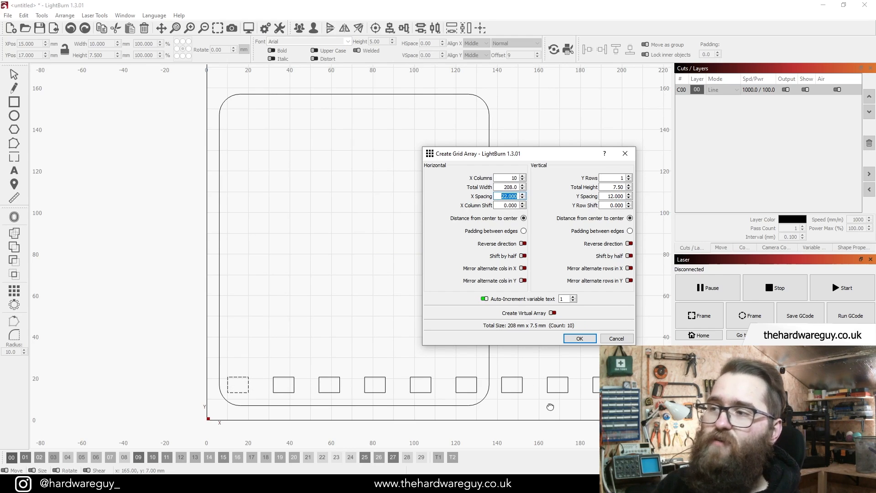
{"action": "left_click_drag", "start_coordinate": [542, 155], "coordinate": [668, 100]}
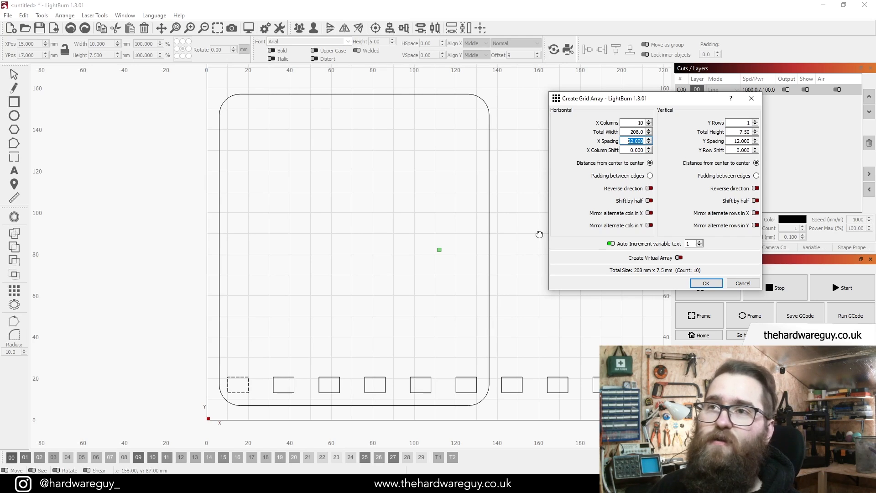
{"action": "scroll", "coordinate": [647, 144], "scroll_direction": "down", "scroll_amount": 9}
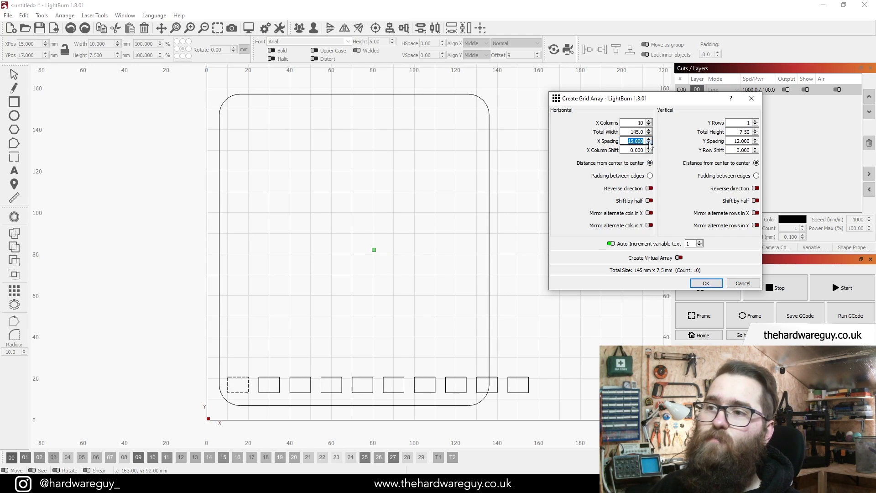
{"action": "scroll", "coordinate": [649, 145], "scroll_direction": "down", "scroll_amount": 2}
{"action": "scroll", "coordinate": [649, 145], "scroll_direction": "up", "scroll_amount": 1}
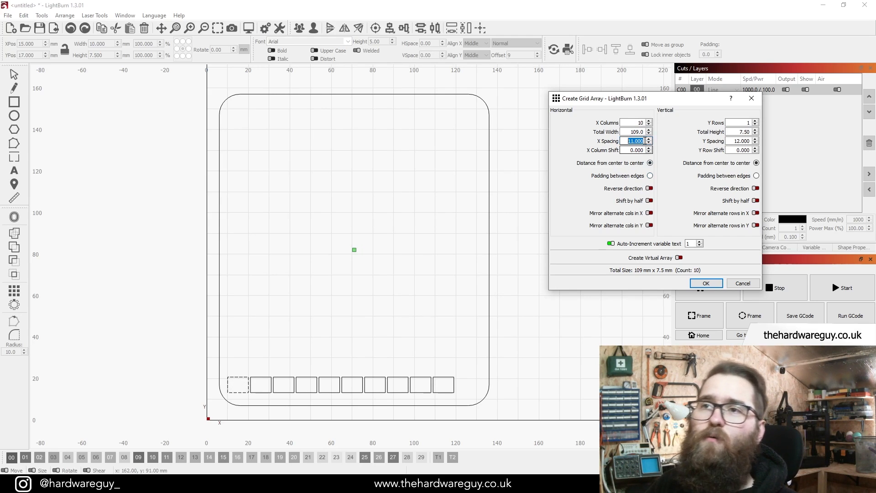
{"action": "scroll", "coordinate": [650, 141], "scroll_direction": "up", "scroll_amount": 1}
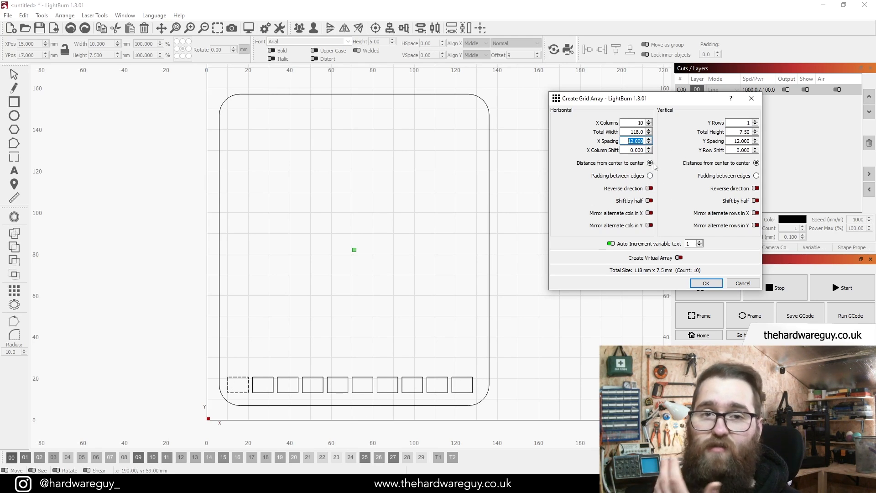
Create the row of rectangles from the array settings and deselect it.
{"action": "left_click", "coordinate": [706, 283]}
{"action": "scroll", "coordinate": [501, 256], "scroll_direction": "down", "scroll_amount": 3}
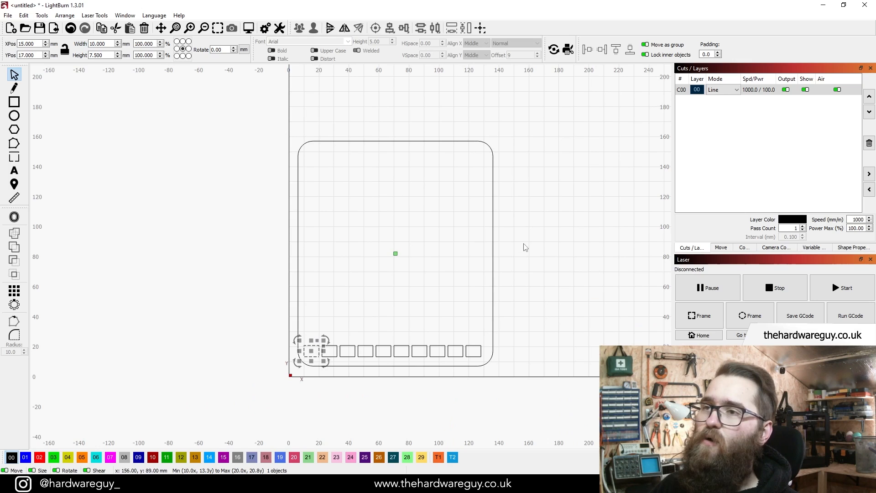
{"action": "left_click", "coordinate": [192, 225]}
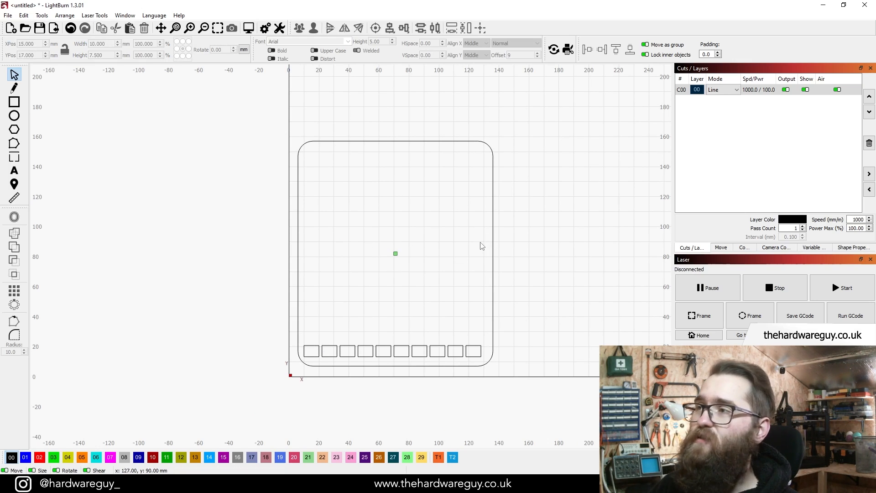
Widen the rounded outline beyond the row's right end, set its width to 155 mm and deselect it.
{"action": "left_click_drag", "start_coordinate": [489, 125], "coordinate": [425, 158]}
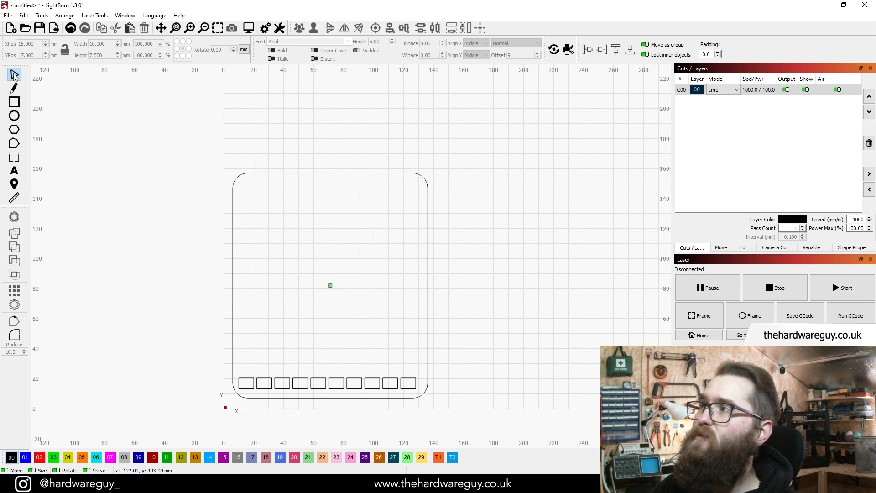
{"action": "left_click", "coordinate": [427, 274]}
{"action": "left_click_drag", "start_coordinate": [433, 285], "coordinate": [472, 292]}
{"action": "double_click", "coordinate": [101, 44]}
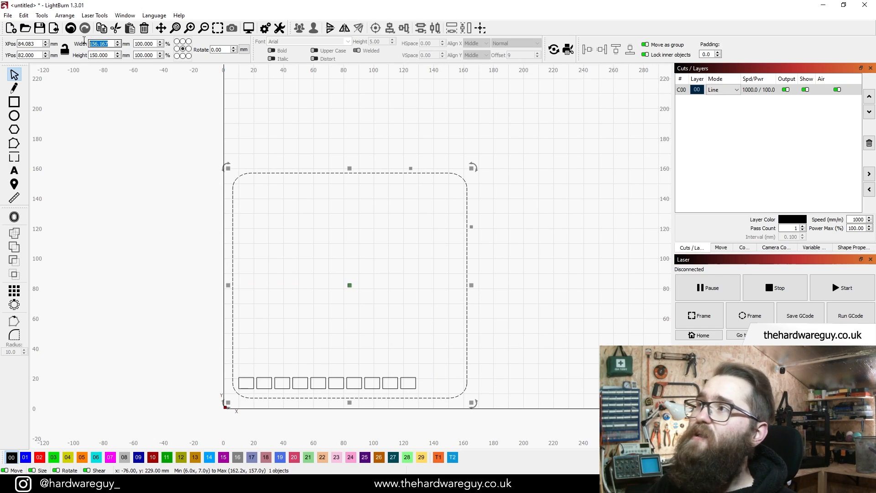
{"action": "type", "text": "155"}
{"action": "key", "text": "Return"}
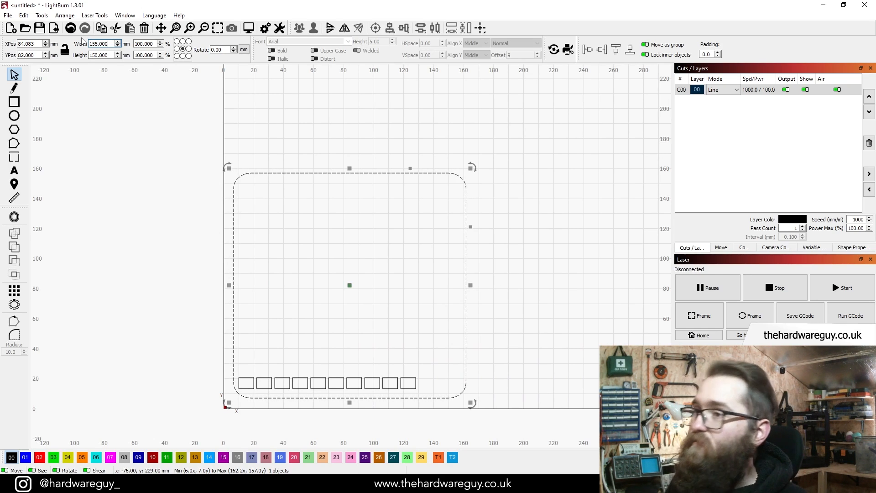
{"action": "left_click", "coordinate": [381, 352]}
Set up a grid array of the whole row of rectangles with 1 column and 10 rows.
{"action": "scroll", "coordinate": [381, 354], "scroll_direction": "up", "scroll_amount": 1}
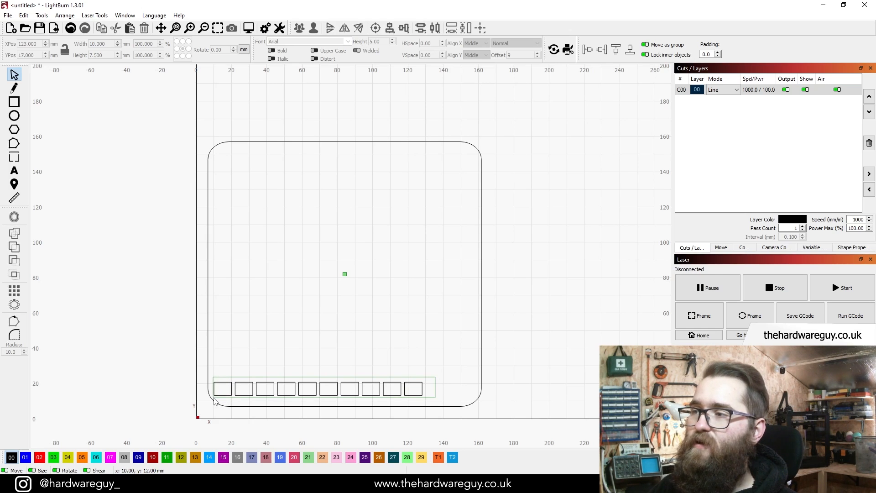
{"action": "left_click_drag", "start_coordinate": [214, 398], "coordinate": [213, 399]}
{"action": "left_click", "coordinate": [14, 291]}
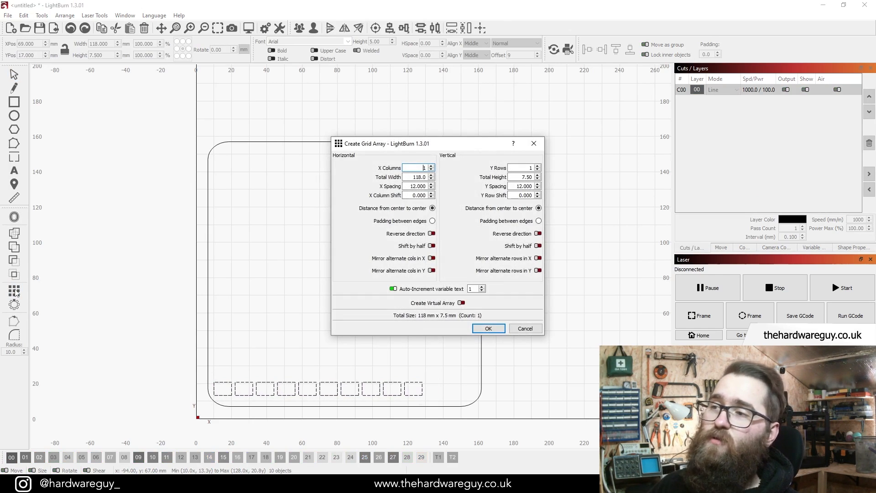
{"action": "left_click_drag", "start_coordinate": [518, 147], "coordinate": [648, 113]}
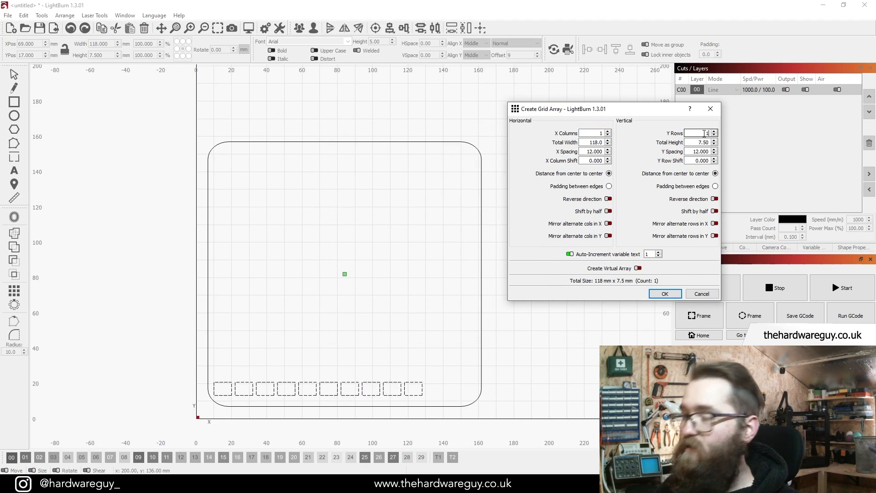
{"action": "type", "text": "0"}
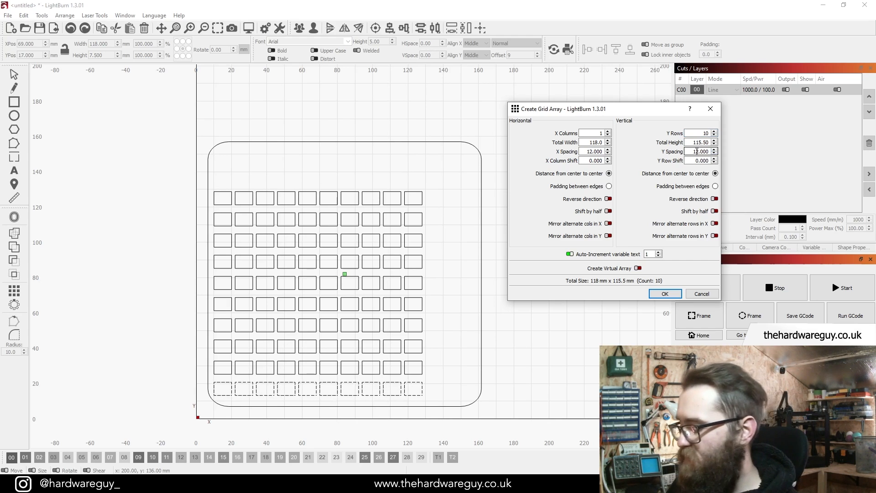
Try a vertical array spacing of -12 mm and restore it to 12 mm.
{"action": "left_click", "coordinate": [696, 151]}
{"action": "type", "text": "-"}
{"action": "left_click_drag", "start_coordinate": [452, 315], "coordinate": [436, 126]}
{"action": "left_click_drag", "start_coordinate": [381, 121], "coordinate": [409, 289]}
{"action": "left_click", "coordinate": [694, 151]}
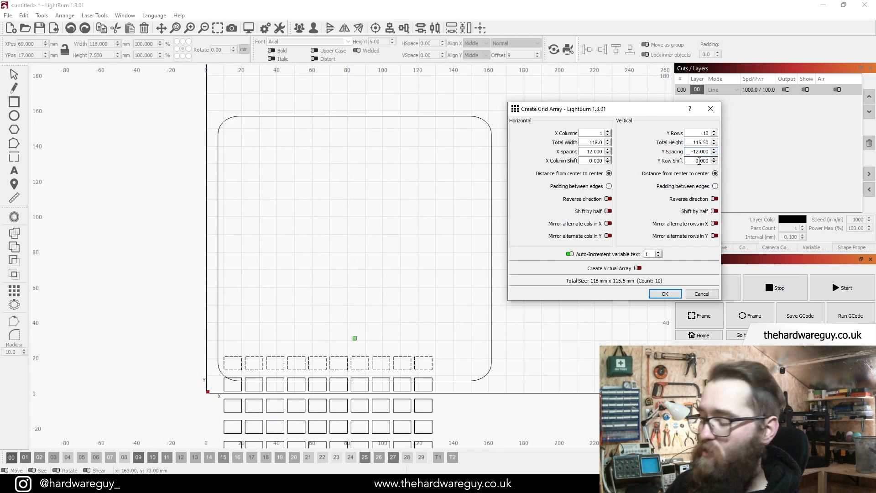
{"action": "key", "text": "BackSpace"}
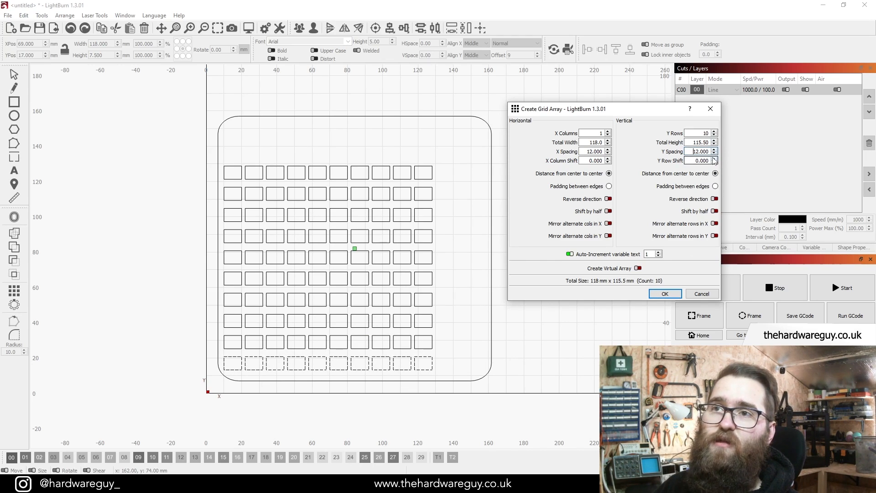
Create the ten-row array and shift the whole grid 3 mm right and 1 mm up inside the outline.
{"action": "left_click", "coordinate": [665, 294]}
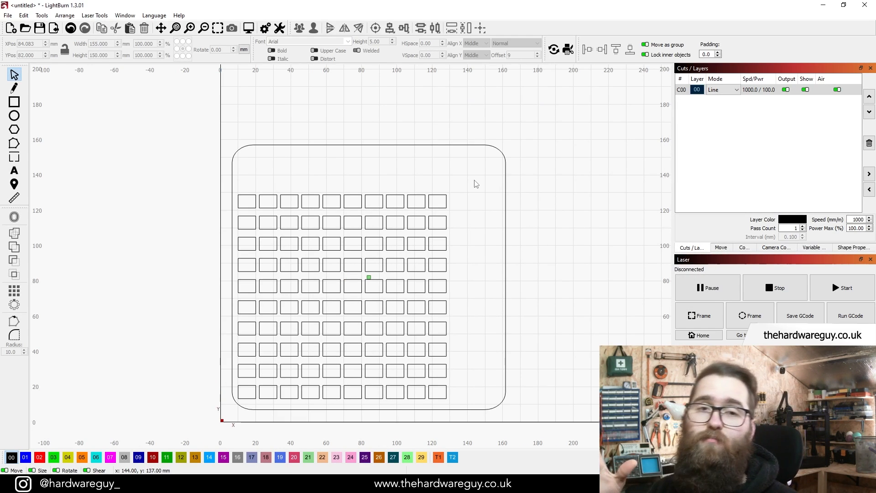
{"action": "left_click_drag", "start_coordinate": [475, 181], "coordinate": [238, 401]}
{"action": "left_click_drag", "start_coordinate": [342, 297], "coordinate": [348, 299]}
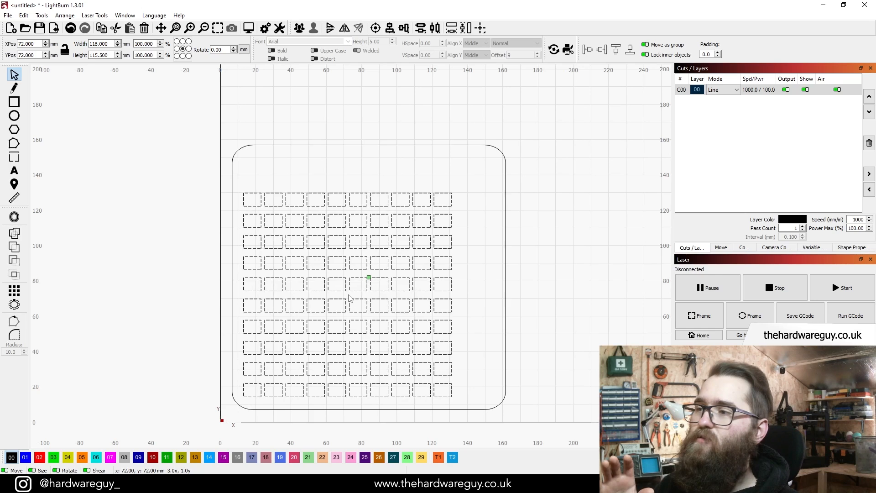
{"action": "left_click", "coordinate": [171, 320]}
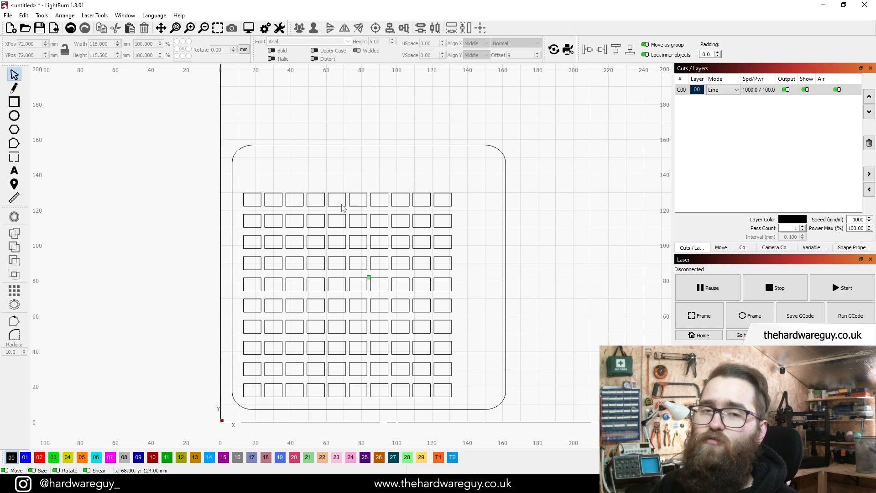
Assign the top row of rectangles to blue layer 01 and set that layer's cut mode to Line.
{"action": "left_click_drag", "start_coordinate": [239, 184], "coordinate": [488, 213]}
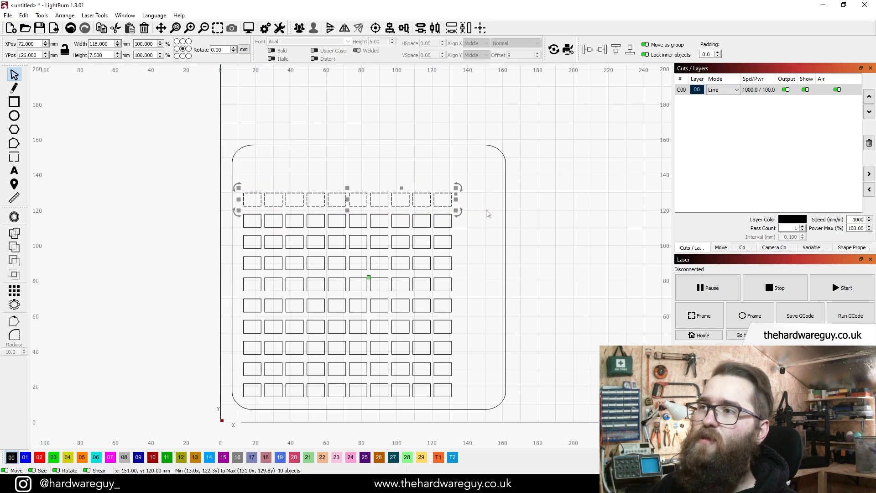
{"action": "left_click", "coordinate": [261, 208]}
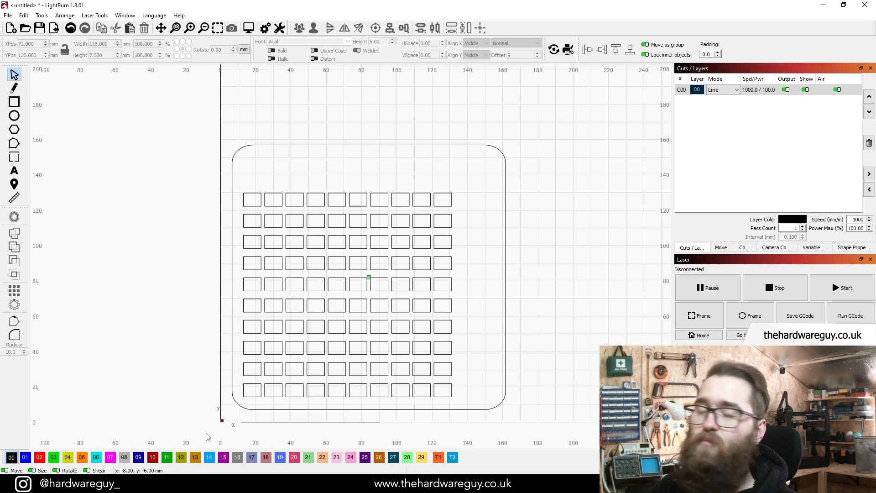
{"action": "left_click_drag", "start_coordinate": [239, 180], "coordinate": [463, 214]}
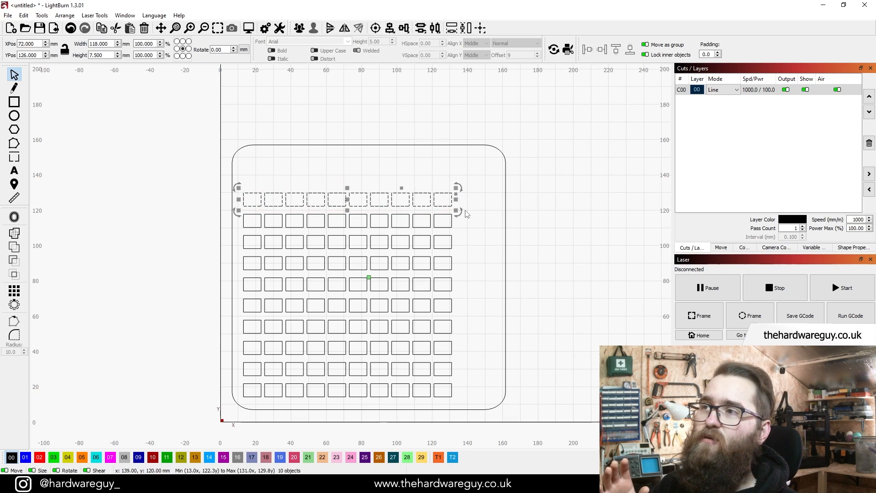
{"action": "left_click", "coordinate": [31, 458]}
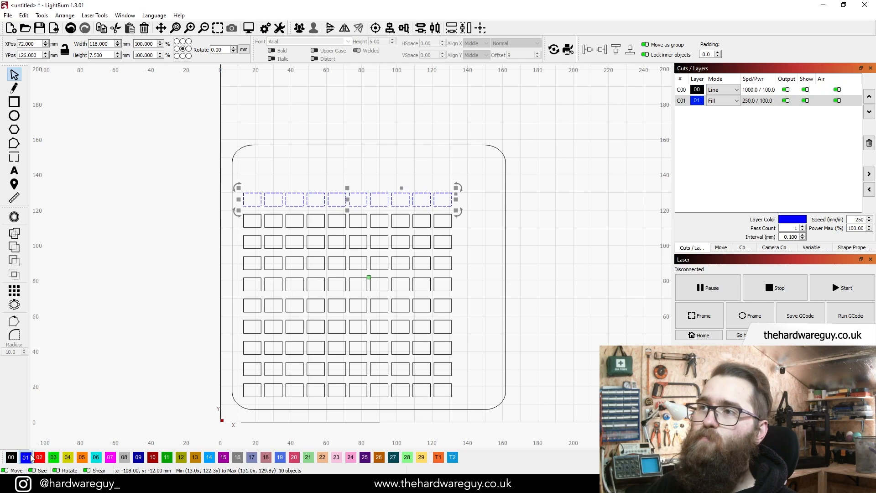
{"action": "left_click", "coordinate": [592, 276]}
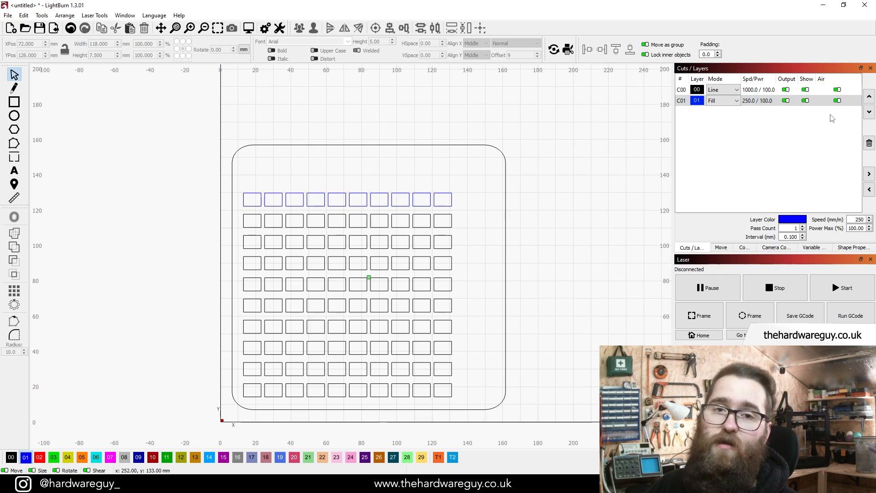
{"action": "left_click", "coordinate": [726, 100]}
{"action": "left_click", "coordinate": [729, 108]}
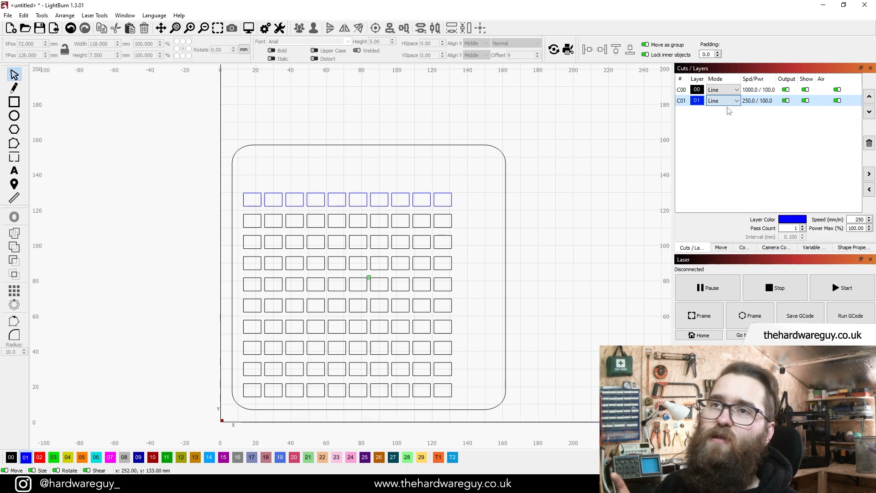
Preview the laser job, examine the top row of rectangles up close and close the preview.
{"action": "right_click", "coordinate": [378, 209]}
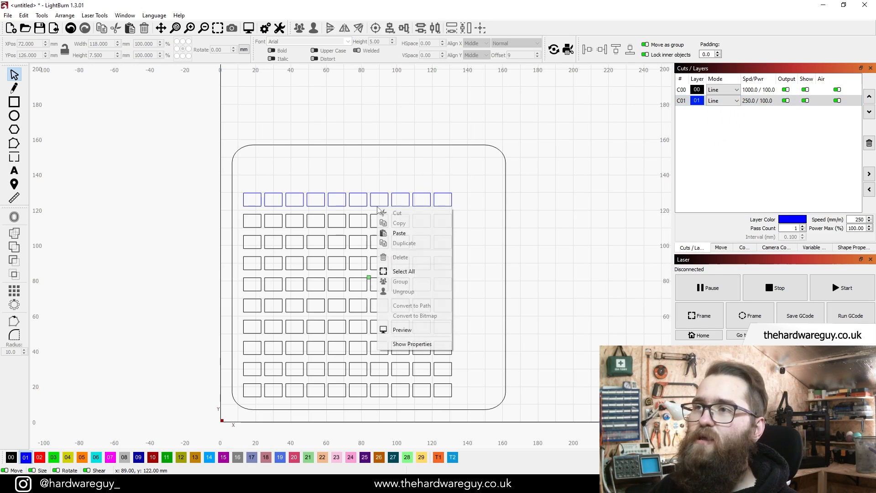
{"action": "left_click", "coordinate": [406, 329]}
{"action": "left_click_drag", "start_coordinate": [312, 116], "coordinate": [337, 123]}
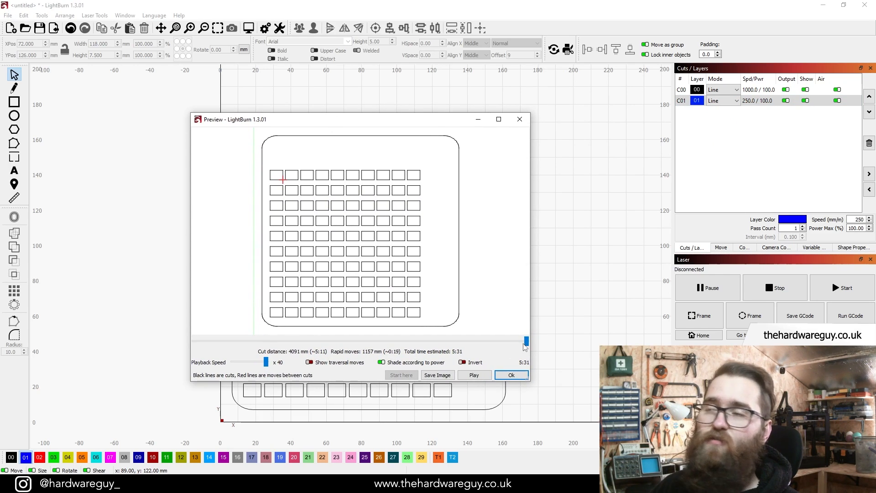
{"action": "scroll", "coordinate": [284, 181], "scroll_direction": "up", "scroll_amount": 3}
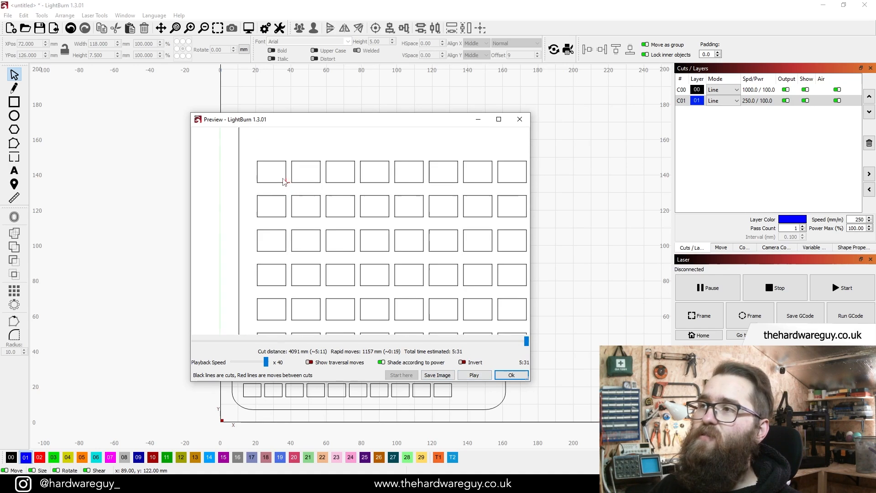
{"action": "scroll", "coordinate": [343, 210], "scroll_direction": "down", "scroll_amount": 3}
{"action": "left_click", "coordinate": [519, 119]}
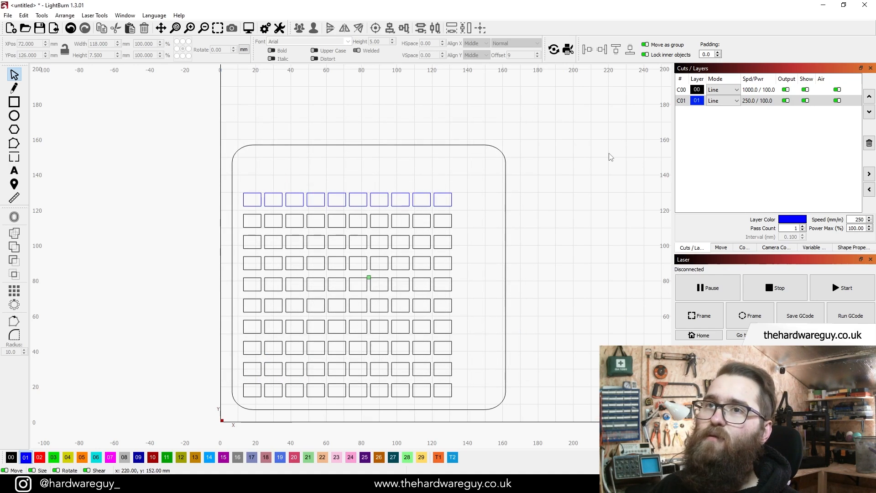
Set blue layer 01's cut mode to Fill and check the filled top row in the job preview.
{"action": "left_click", "coordinate": [726, 101]}
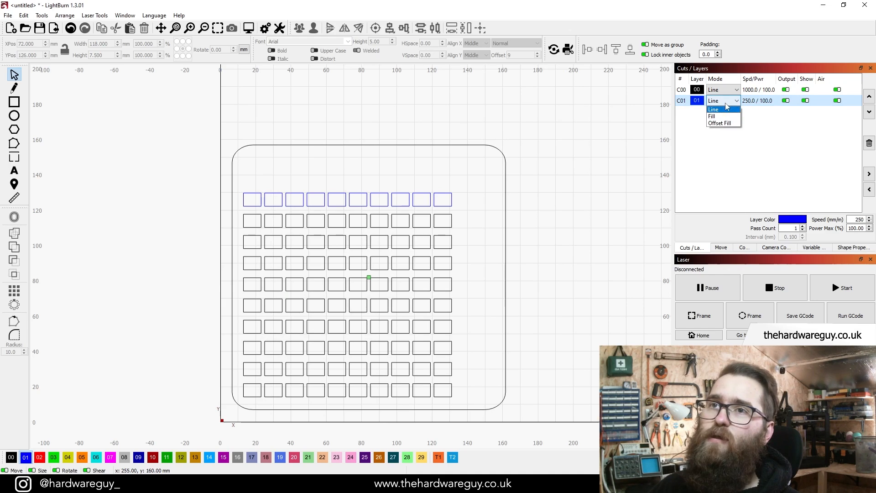
{"action": "left_click", "coordinate": [729, 117]}
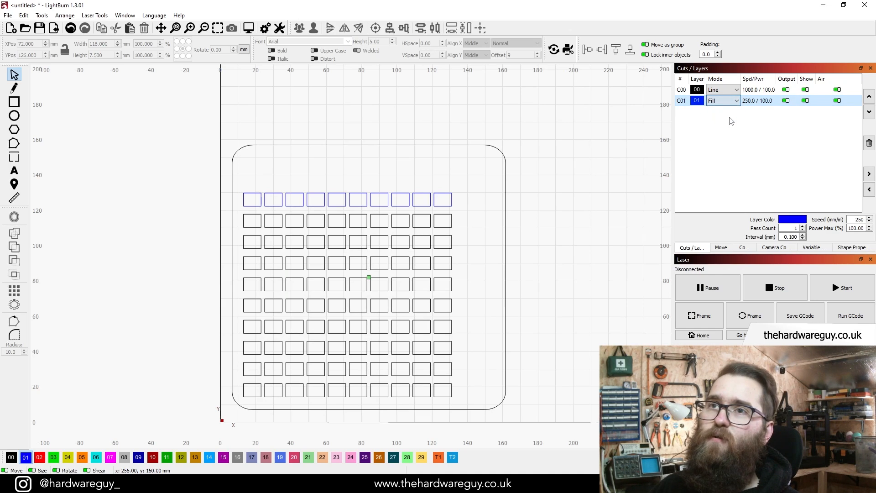
{"action": "right_click", "coordinate": [420, 226]}
{"action": "left_click", "coordinate": [446, 349]}
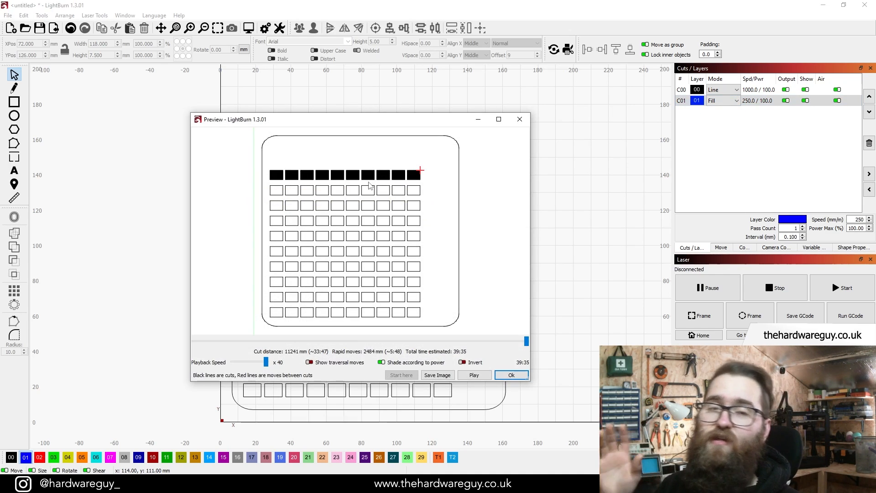
{"action": "scroll", "coordinate": [318, 164], "scroll_direction": "up", "scroll_amount": 1}
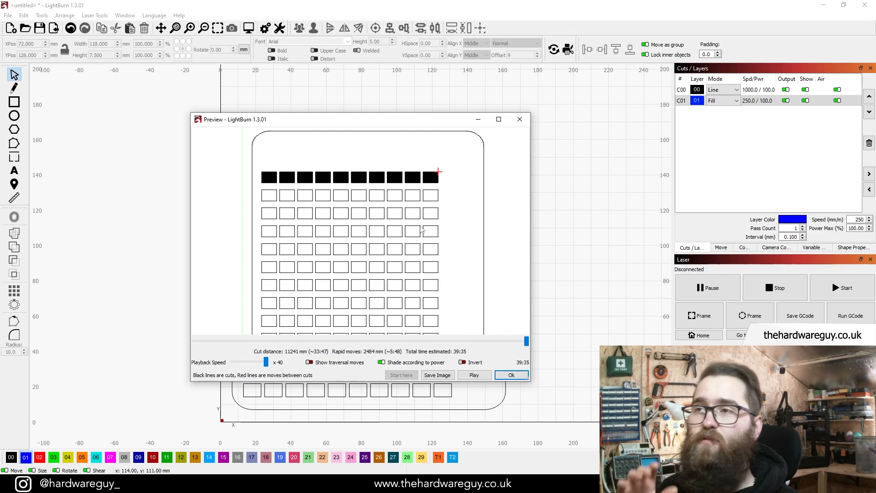
{"action": "left_click", "coordinate": [519, 120]}
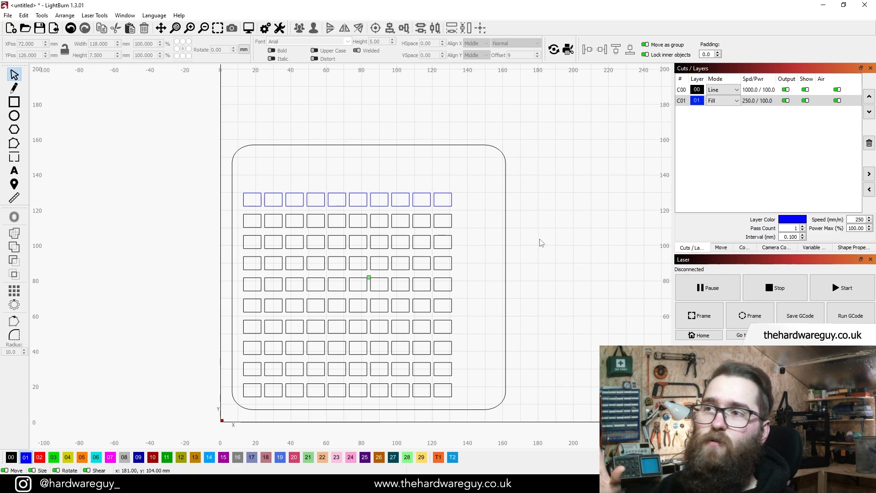
Assign the second to fifth rows of rectangles, counted from the top, to layers 02 red, 03 green, 04 yellow and 05 orange respectively.
{"action": "left_click_drag", "start_coordinate": [239, 211], "coordinate": [461, 235]}
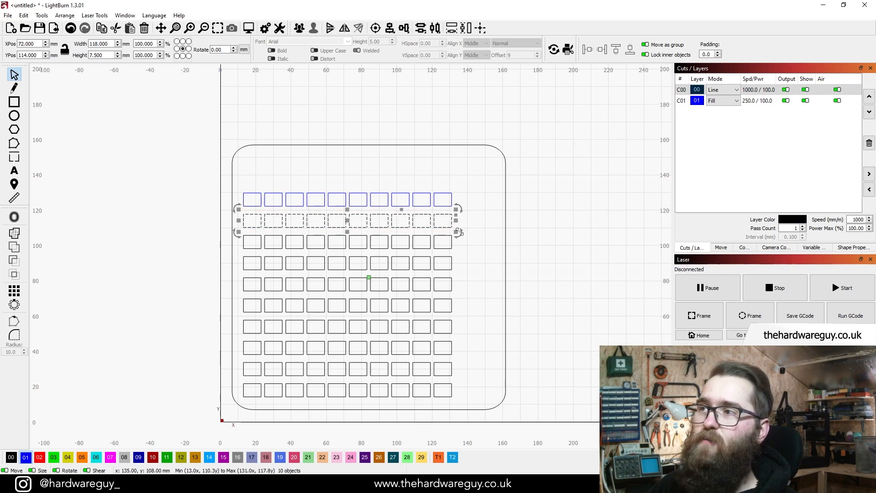
{"action": "left_click", "coordinate": [43, 460]}
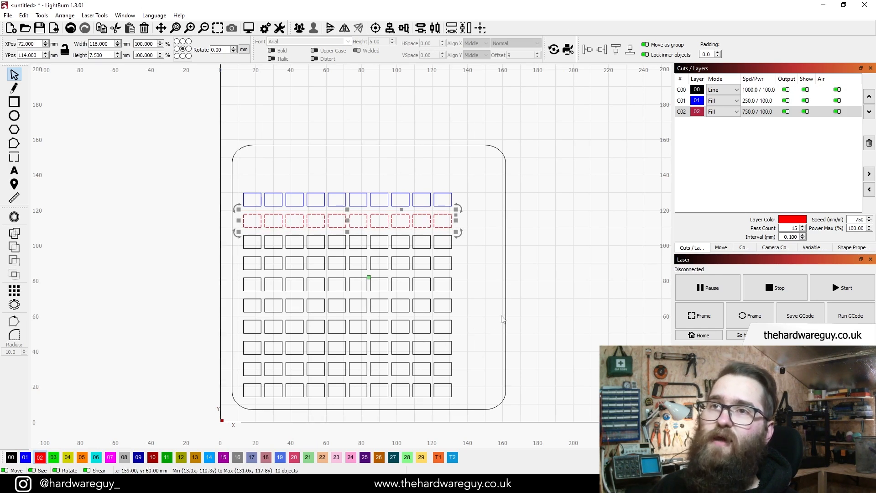
{"action": "left_click", "coordinate": [512, 276]}
{"action": "left_click_drag", "start_coordinate": [465, 251], "coordinate": [239, 231]}
{"action": "left_click", "coordinate": [53, 460]}
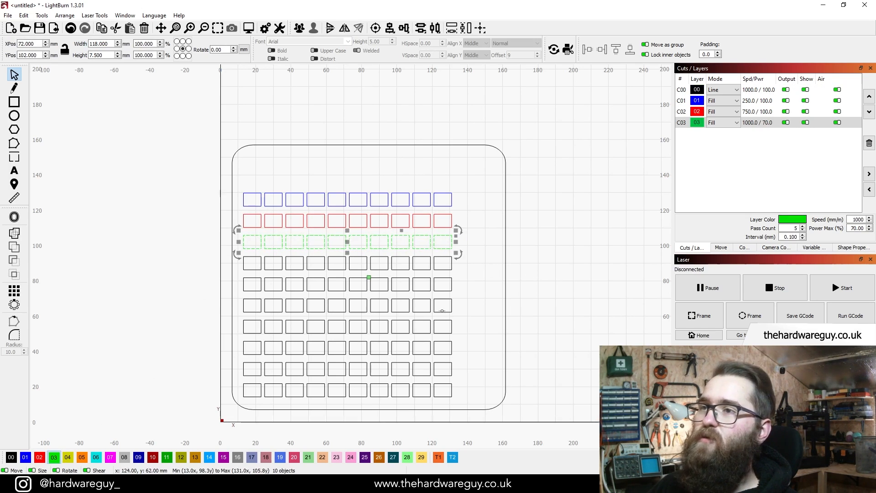
{"action": "left_click_drag", "start_coordinate": [461, 274], "coordinate": [239, 256]}
{"action": "left_click", "coordinate": [69, 457]}
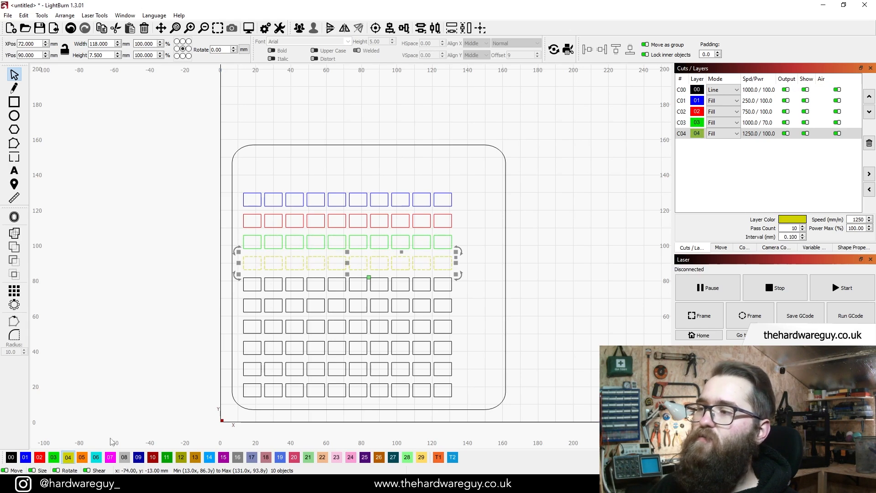
{"action": "left_click_drag", "start_coordinate": [468, 292], "coordinate": [239, 276]}
{"action": "left_click", "coordinate": [82, 458]}
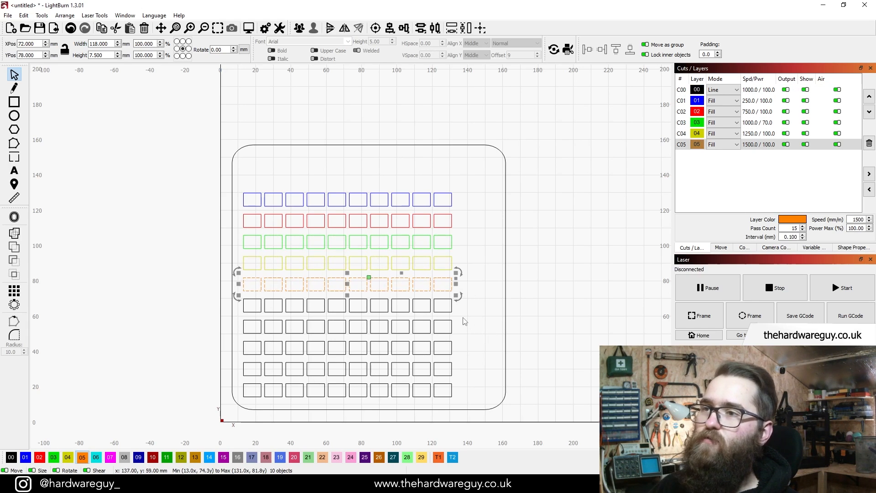
Assign the sixth to tenth rows of rectangles to layers 06, 07, 08, 09 and 10 respectively, and clear the selection.
{"action": "left_click_drag", "start_coordinate": [464, 321], "coordinate": [241, 297]}
{"action": "left_click", "coordinate": [96, 457]}
{"action": "left_click_drag", "start_coordinate": [462, 333], "coordinate": [238, 318]}
{"action": "left_click", "coordinate": [110, 457]}
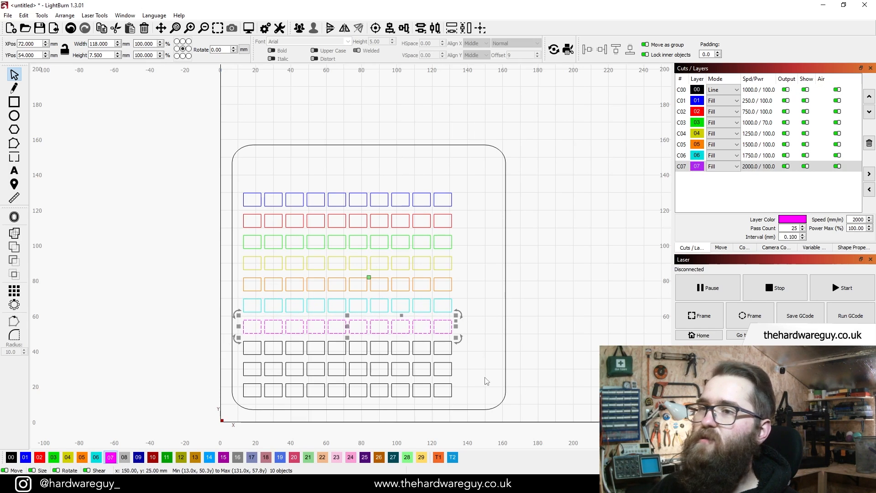
{"action": "left_click_drag", "start_coordinate": [466, 358], "coordinate": [248, 344]}
{"action": "left_click", "coordinate": [124, 457]}
{"action": "left_click_drag", "start_coordinate": [475, 383], "coordinate": [249, 366]}
{"action": "left_click", "coordinate": [138, 457]}
{"action": "left_click_drag", "start_coordinate": [471, 397], "coordinate": [240, 382]}
{"action": "left_click", "coordinate": [153, 457]}
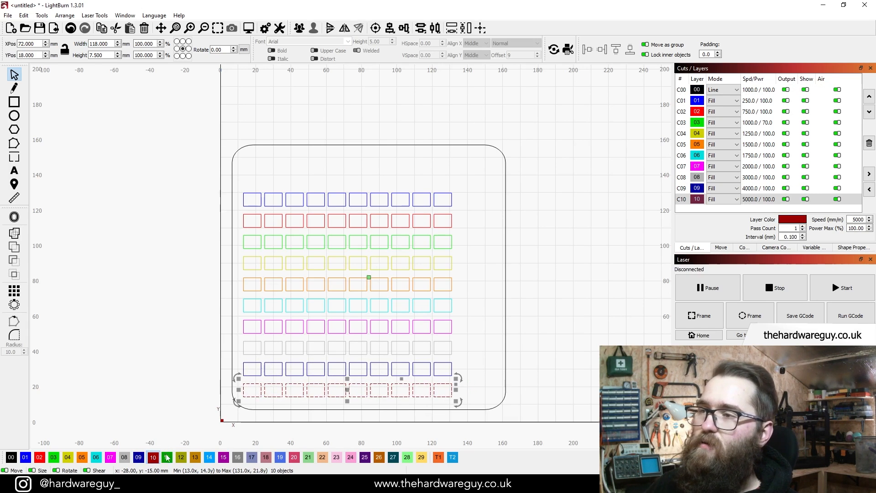
{"action": "left_click", "coordinate": [552, 345]}
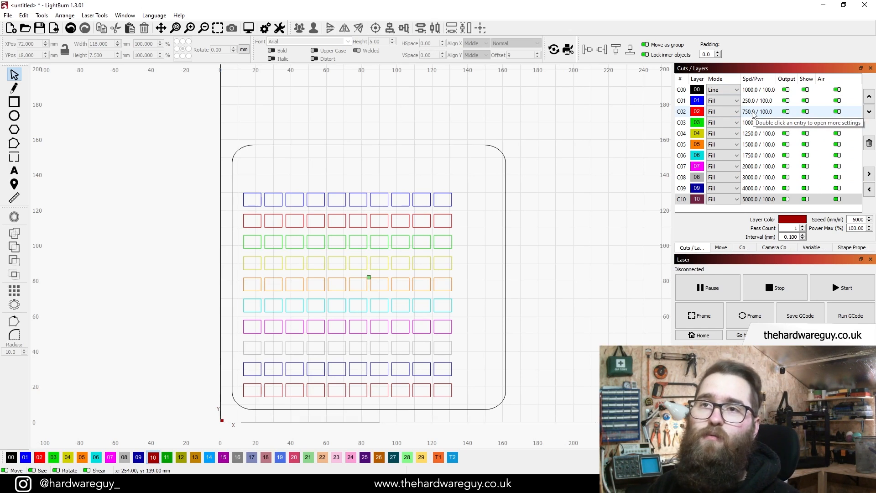
Preview the laser job with all ten rows on their own layers and close the preview.
{"action": "right_click", "coordinate": [428, 249]}
{"action": "left_click", "coordinate": [433, 367]}
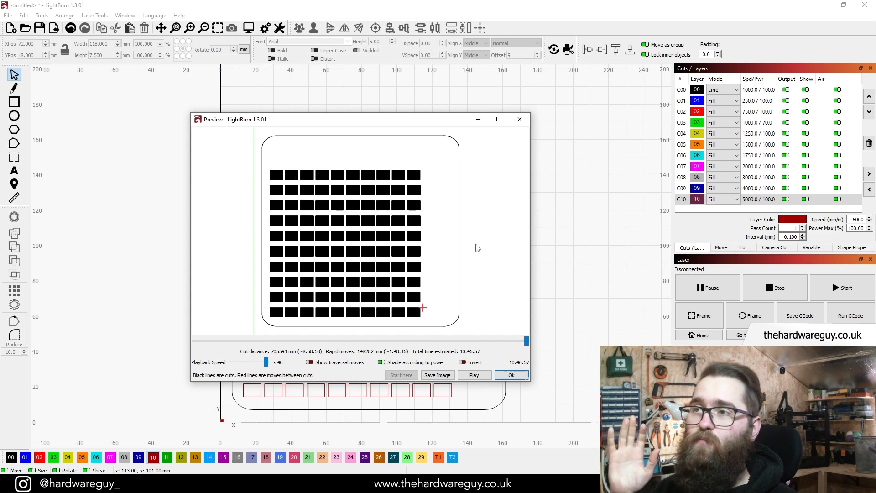
{"action": "left_click", "coordinate": [512, 375]}
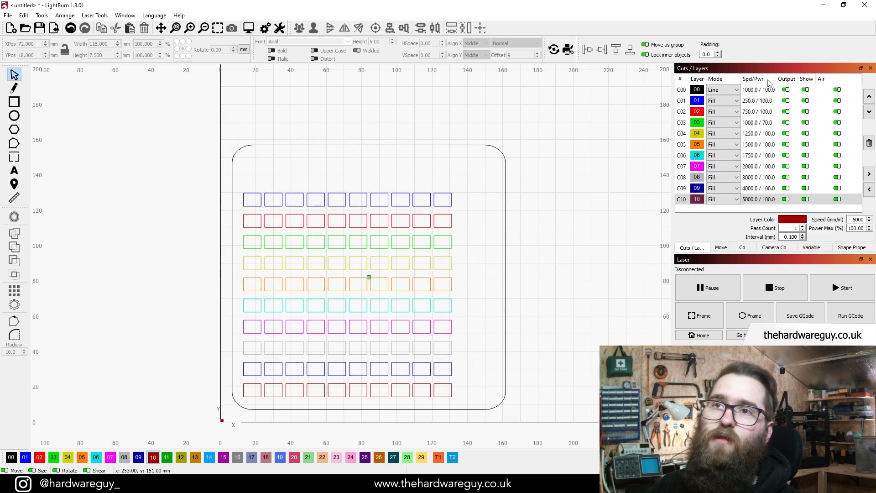
Review the speed and maximum power settings of layers 00 to 03.
{"action": "left_click", "coordinate": [758, 101]}
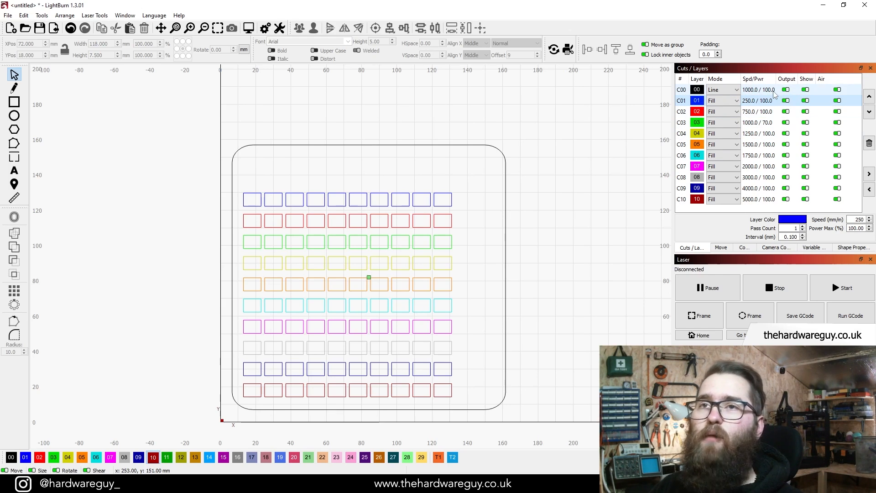
{"action": "left_click", "coordinate": [760, 111]}
{"action": "left_click", "coordinate": [762, 123]}
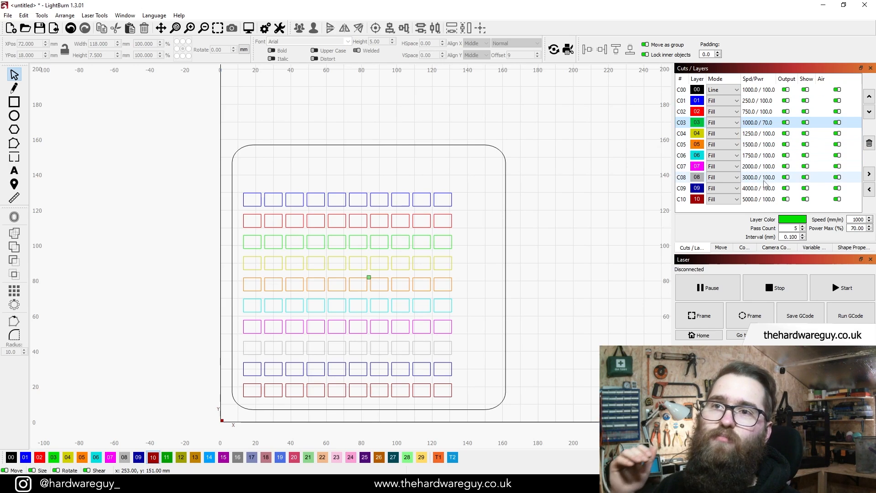
{"action": "left_click", "coordinate": [771, 112]}
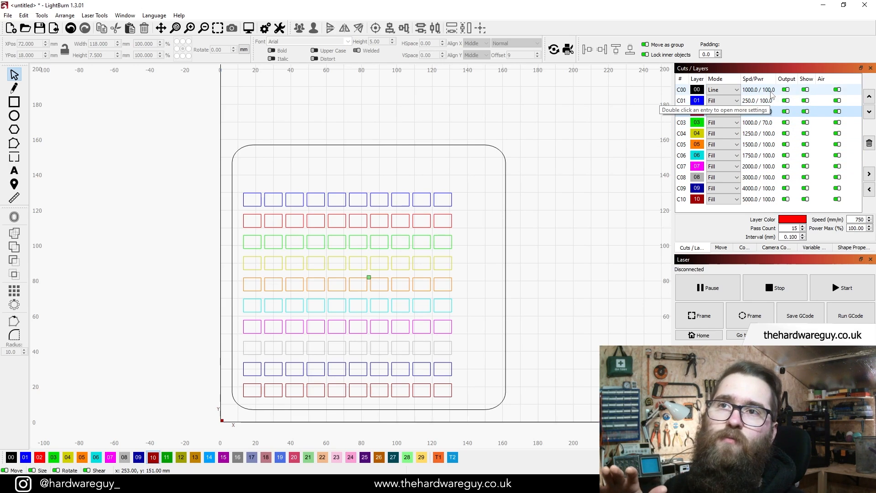
{"action": "left_click", "coordinate": [772, 90]}
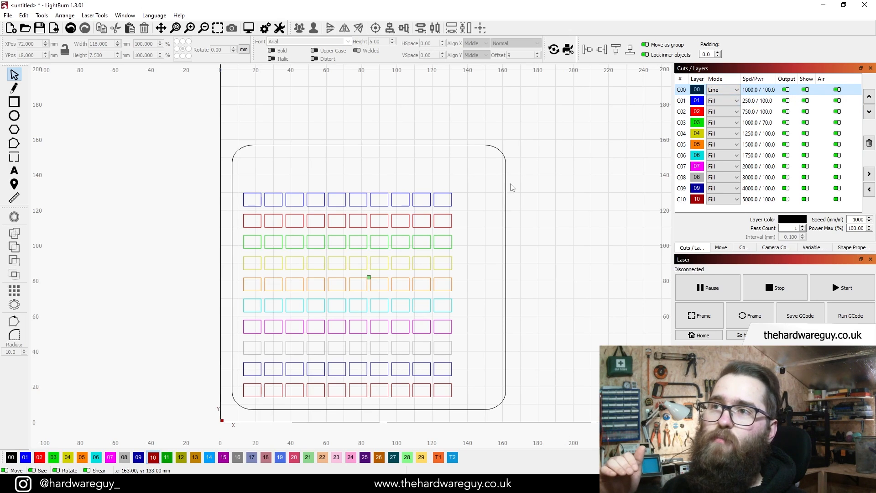
{"action": "left_click", "coordinate": [852, 228]}
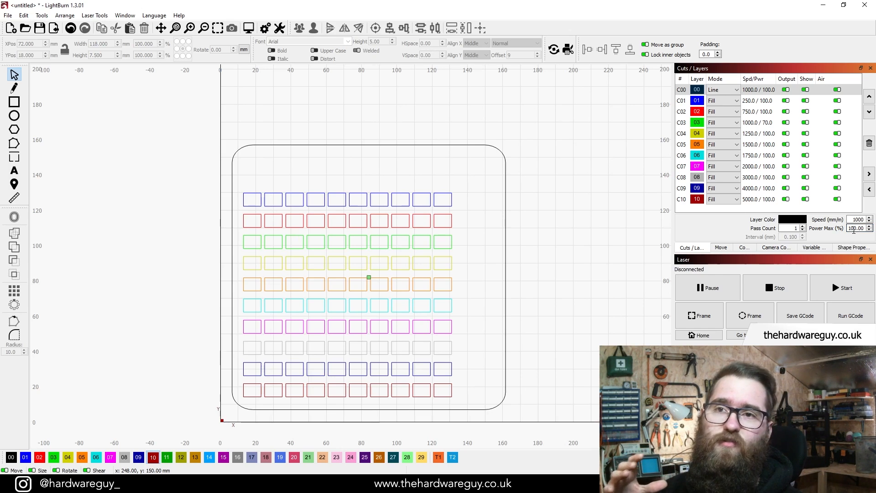
{"action": "left_click", "coordinate": [848, 100]}
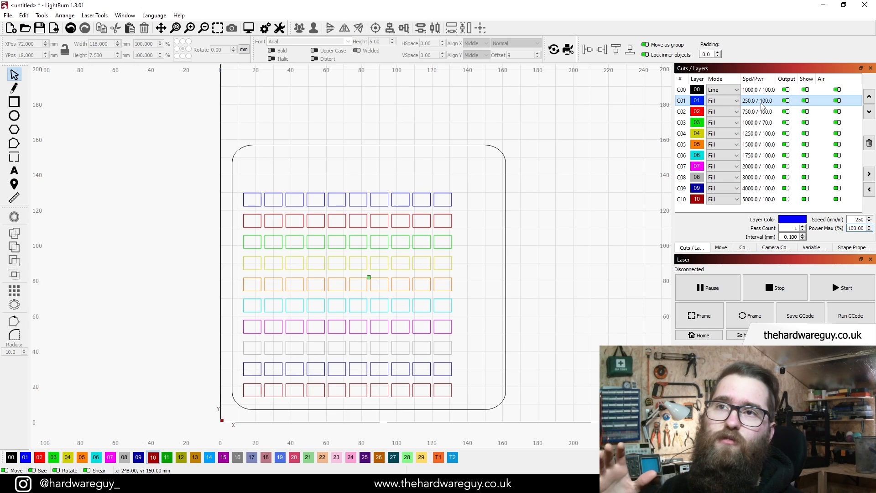
{"action": "left_click", "coordinate": [760, 111]}
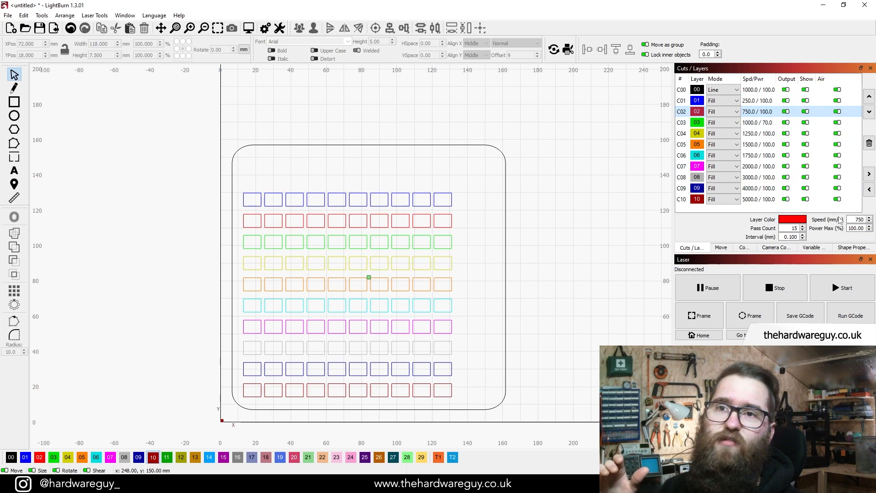
Set the maximum power of green layer 03 to 100%.
{"action": "left_click", "coordinate": [771, 126]}
{"action": "double_click", "coordinate": [854, 229]}
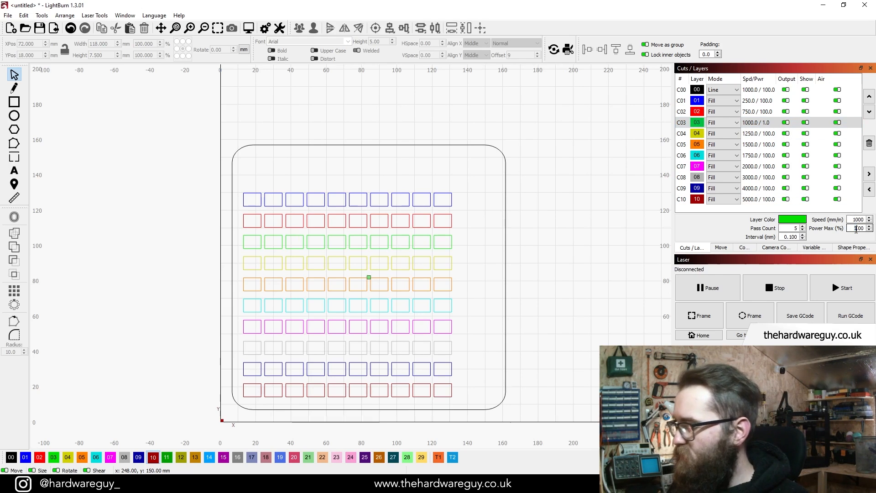
{"action": "key", "text": "Return"}
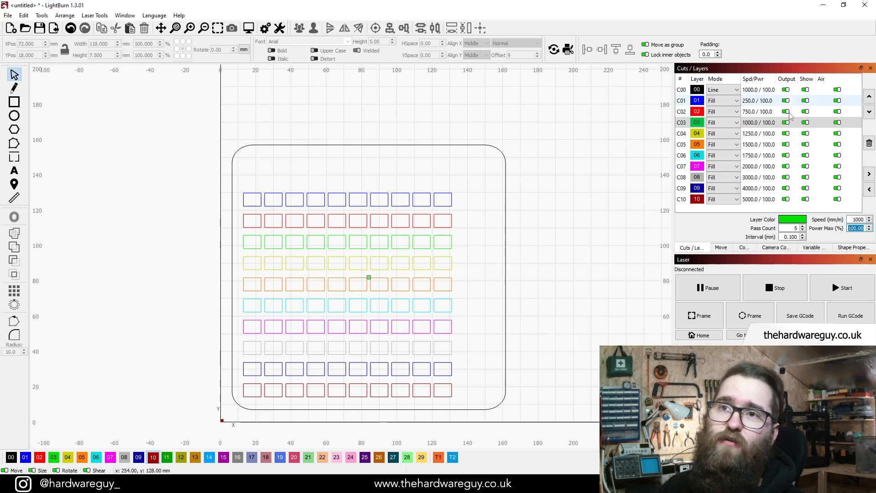
Preview the job with output temporarily disabled for layers 04 and 05, and re-enable output for both layers.
{"action": "left_click", "coordinate": [786, 133]}
{"action": "left_click", "coordinate": [786, 144]}
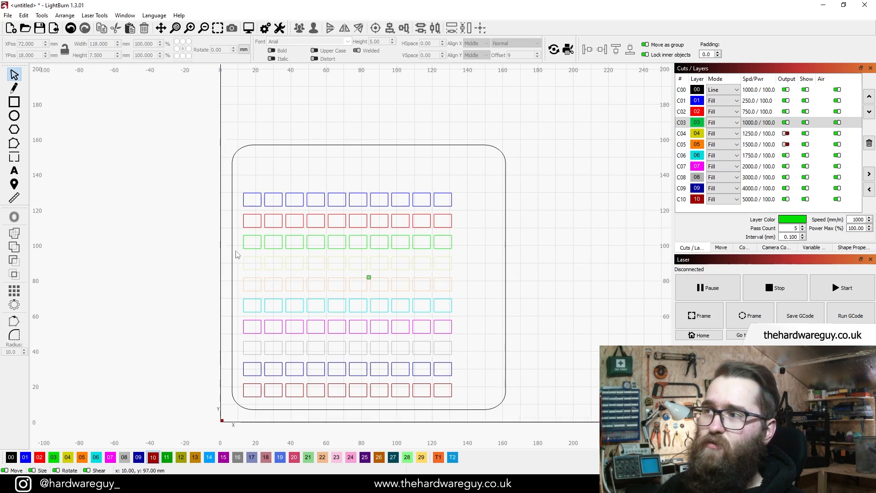
{"action": "left_click_drag", "start_coordinate": [235, 251], "coordinate": [470, 304]}
{"action": "right_click", "coordinate": [388, 273]}
{"action": "left_click", "coordinate": [413, 395]}
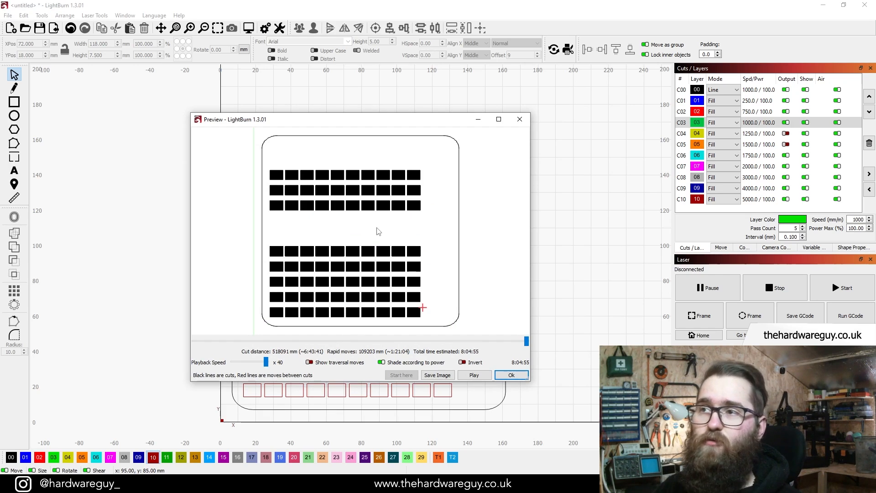
{"action": "left_click", "coordinate": [519, 120]}
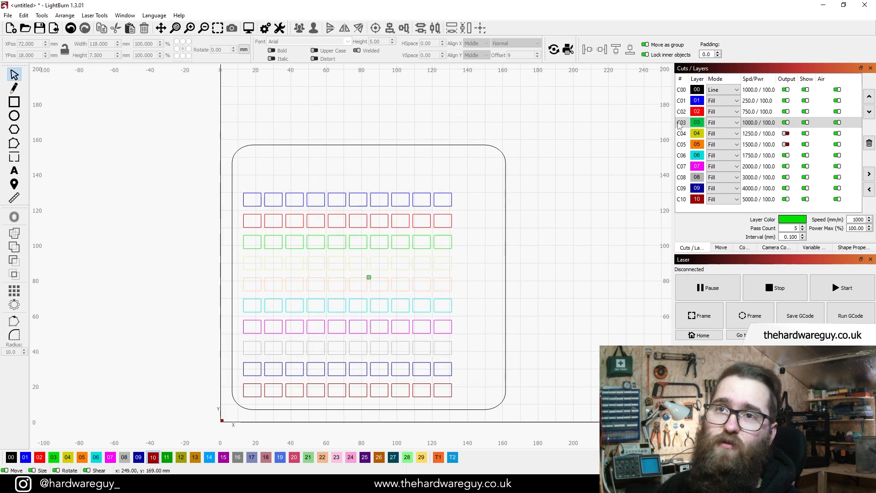
{"action": "left_click", "coordinate": [785, 134]}
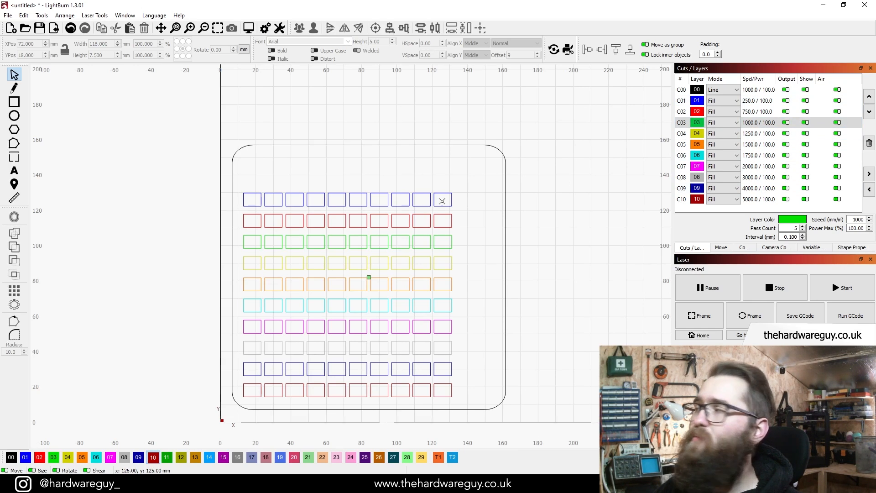
Set the speed of blue layer 01 to 500 mm/m and compare it with the settings of layers 02 and 04.
{"action": "left_click", "coordinate": [750, 103]}
{"action": "left_click_drag", "start_coordinate": [852, 219], "coordinate": [869, 219]}
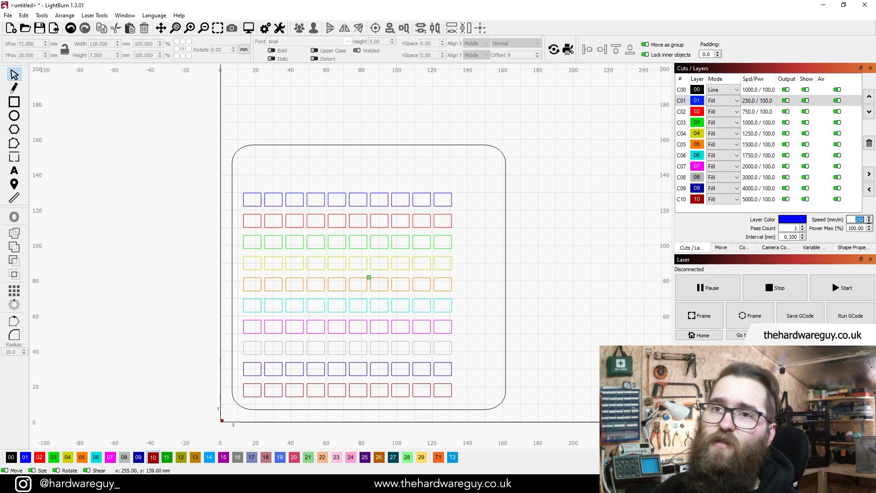
{"action": "type", "text": "500"}
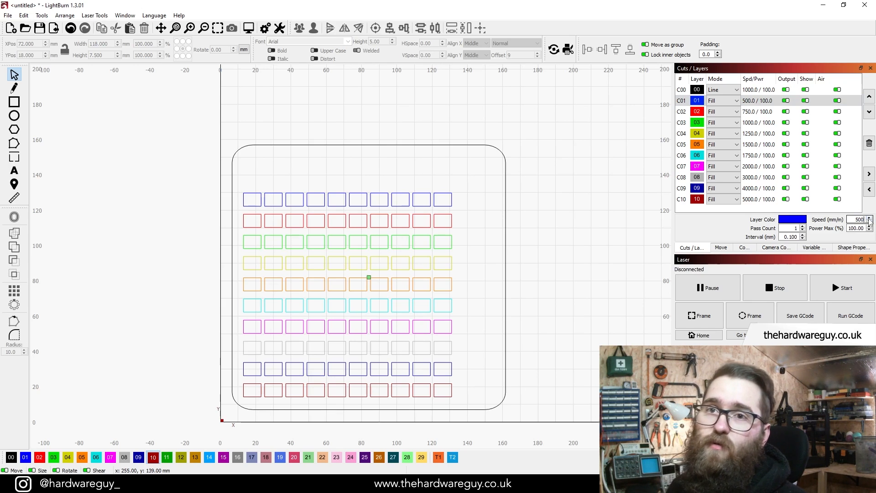
{"action": "left_click", "coordinate": [755, 111]}
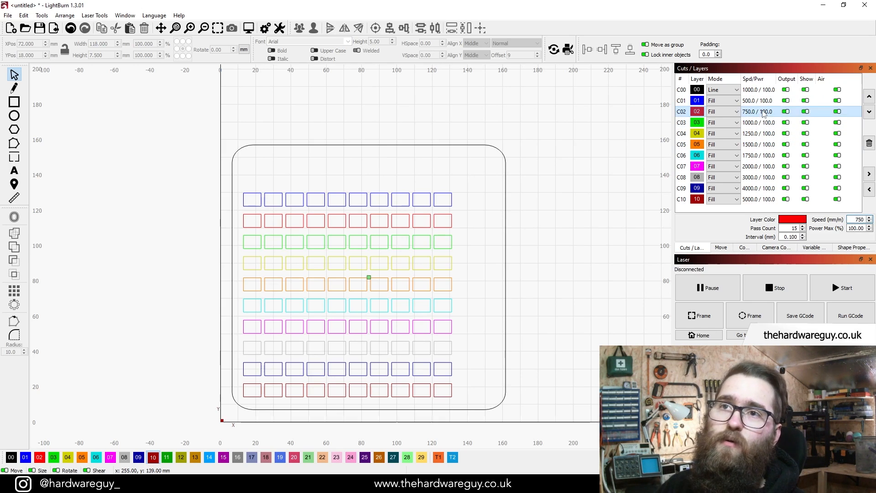
{"action": "left_click", "coordinate": [758, 133]}
{"action": "left_click", "coordinate": [762, 104]}
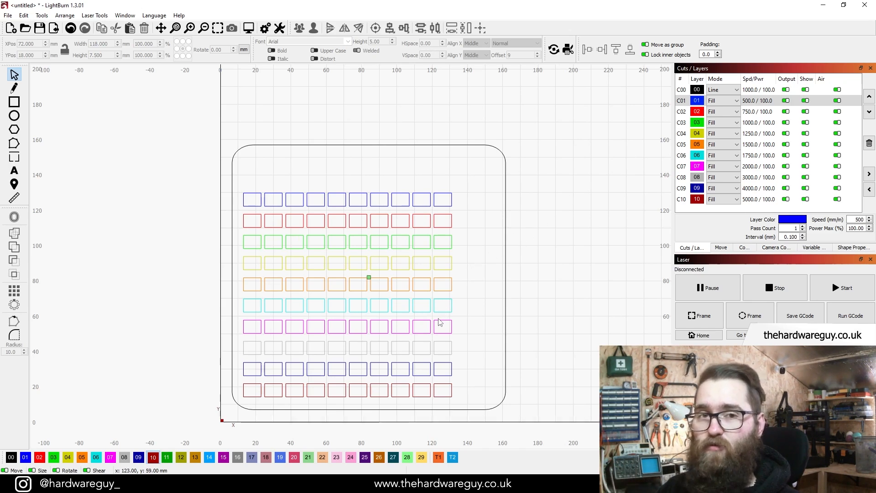
Preview the complete laser job, check its estimated total time and close the preview.
{"action": "right_click", "coordinate": [383, 249]}
{"action": "left_click", "coordinate": [422, 370]}
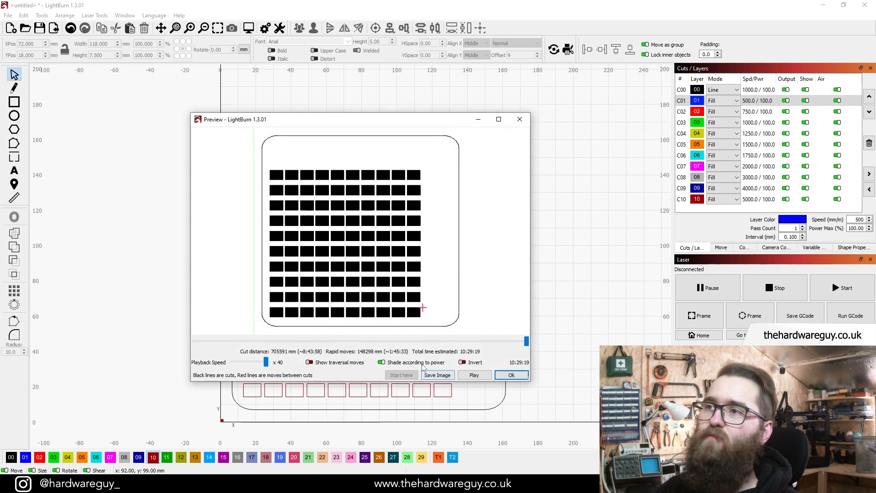
{"action": "left_click_drag", "start_coordinate": [383, 117], "coordinate": [395, 108]}
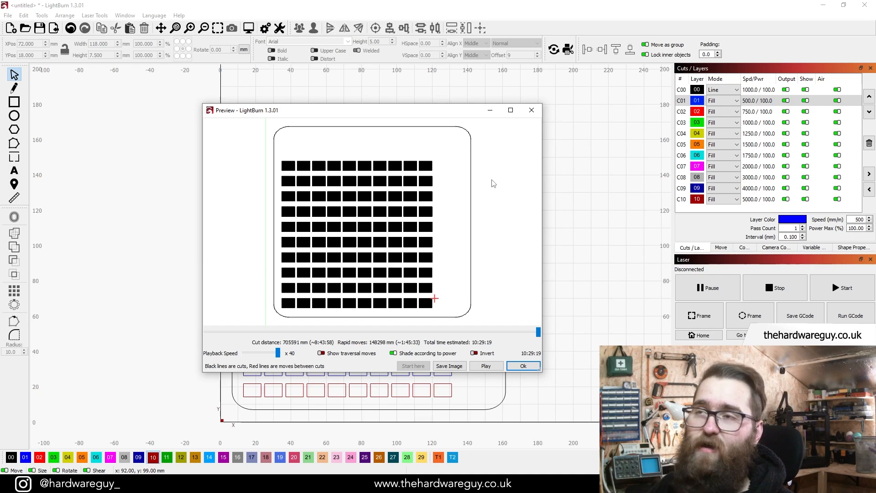
{"action": "left_click", "coordinate": [531, 111]}
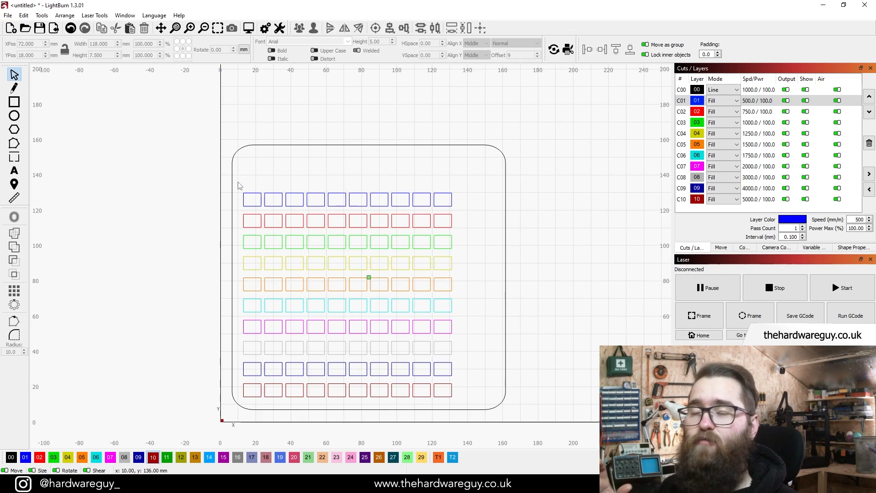
Set the Power Scale of the first column of ten rectangles to 10.
{"action": "left_click_drag", "start_coordinate": [237, 185], "coordinate": [473, 214]}
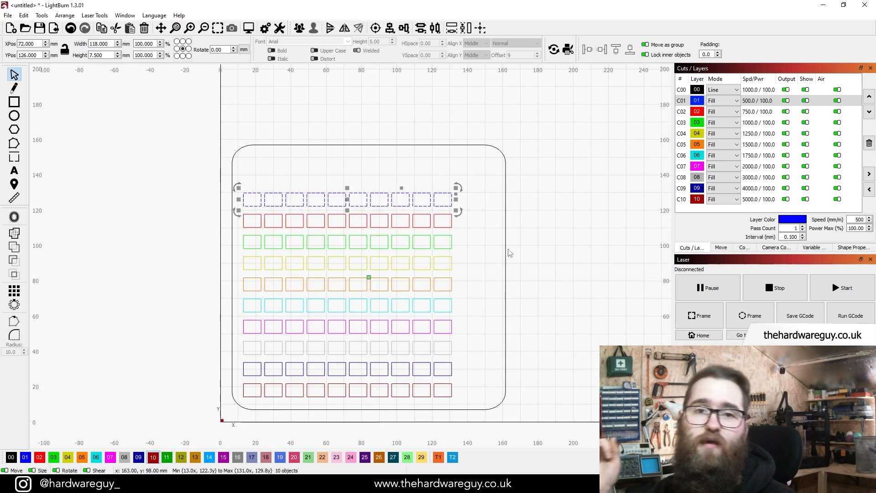
{"action": "left_click", "coordinate": [246, 194]}
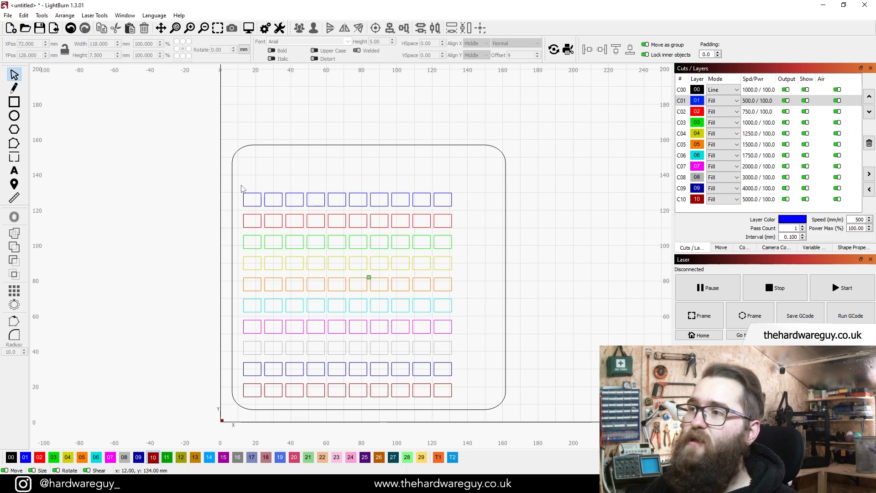
{"action": "left_click_drag", "start_coordinate": [240, 184], "coordinate": [265, 403]}
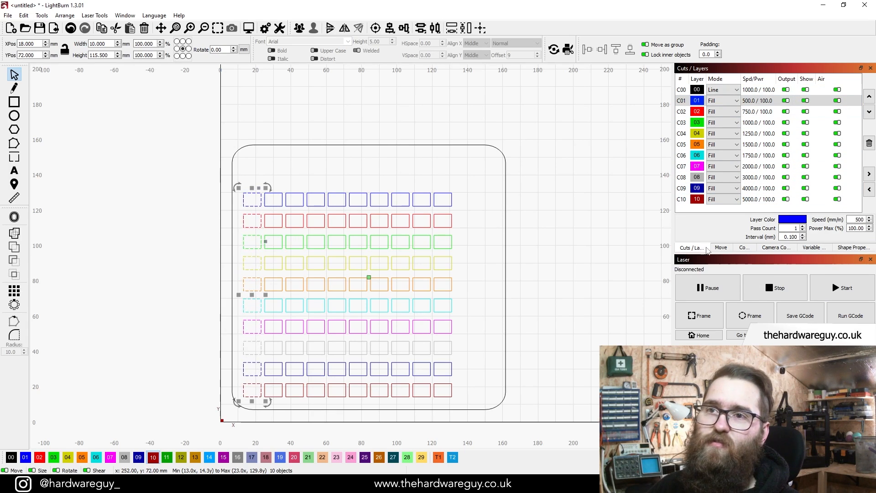
{"action": "left_click", "coordinate": [852, 249]}
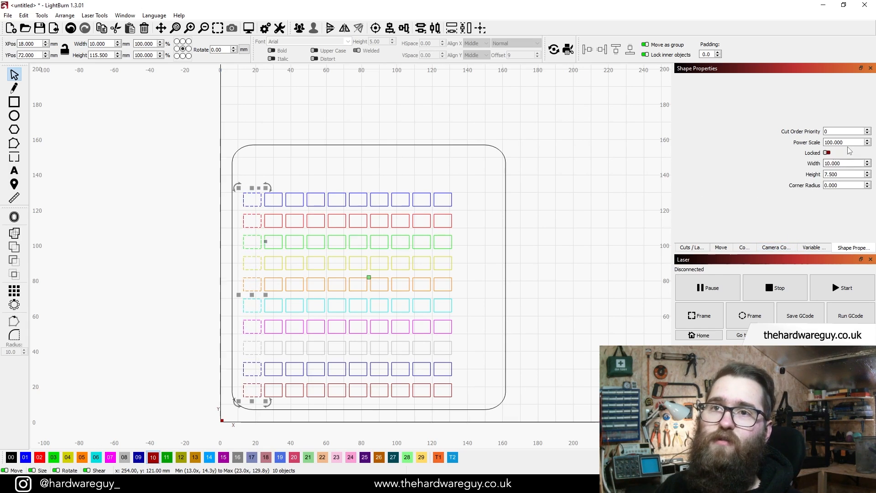
{"action": "left_click", "coordinate": [832, 145]}
{"action": "key", "text": "BackSpace"}
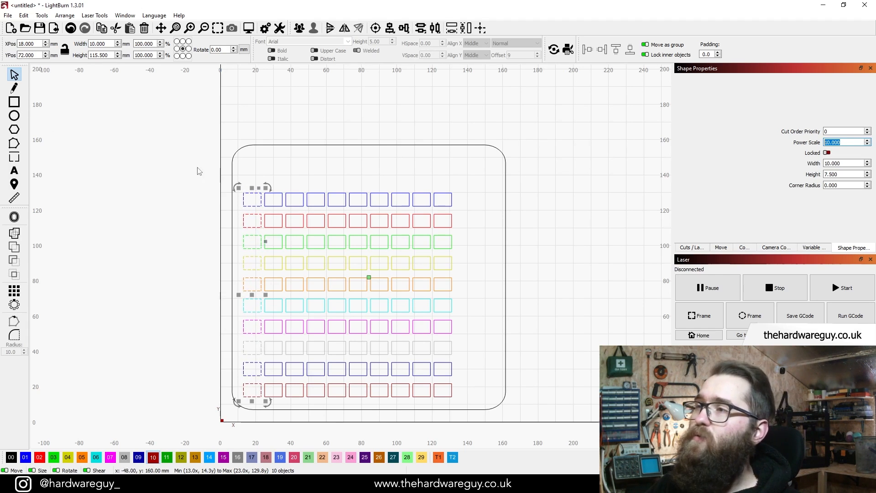
{"action": "left_click", "coordinate": [526, 205]}
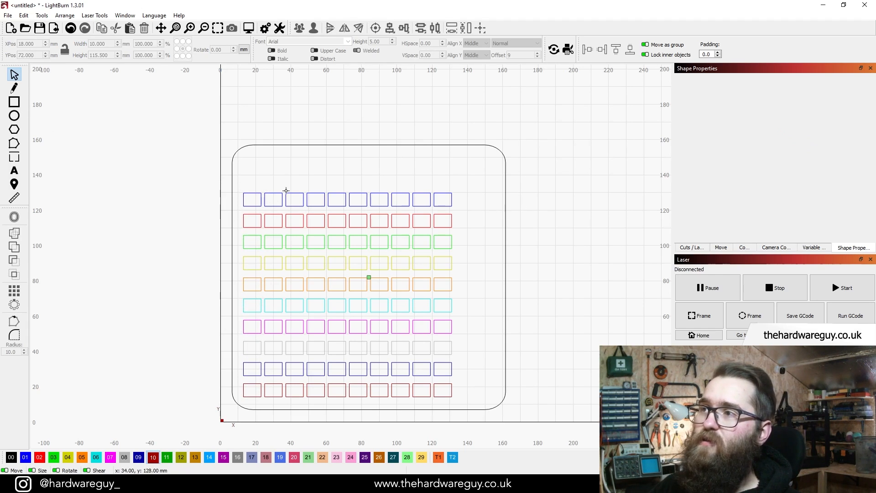
Preview the job to check the power shading of the first column, and close the preview.
{"action": "right_click", "coordinate": [355, 246]}
{"action": "left_click", "coordinate": [367, 365]}
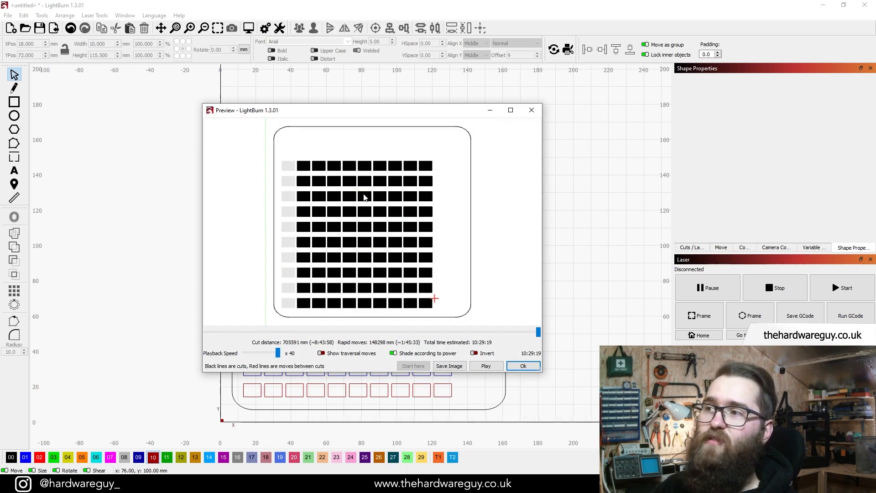
{"action": "left_click", "coordinate": [532, 110]}
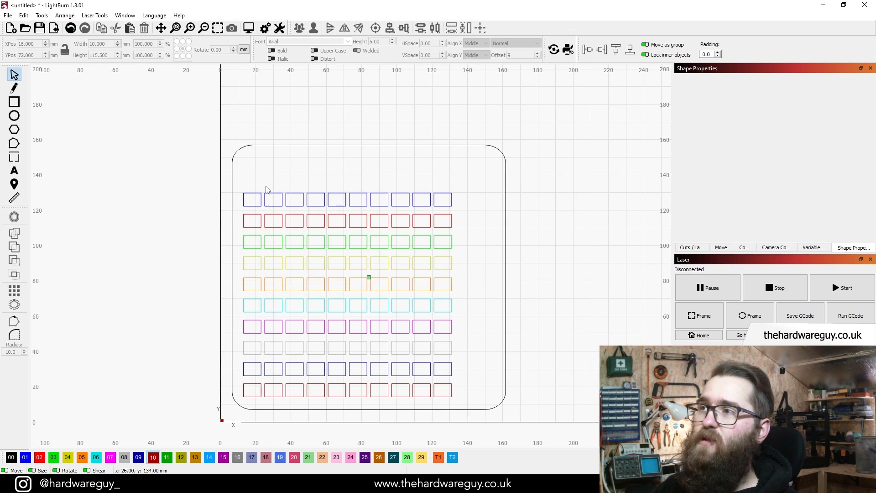
Set the Power Scale of the second column of rectangles to 20 and check its shading in the job preview.
{"action": "left_click_drag", "start_coordinate": [263, 186], "coordinate": [290, 410]}
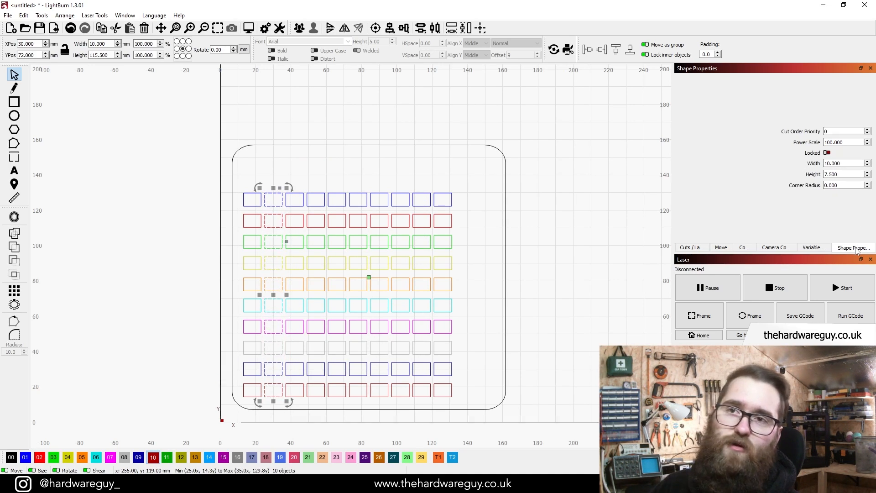
{"action": "left_click_drag", "start_coordinate": [832, 143], "coordinate": [825, 143]}
{"action": "key", "text": "BackSpace"}
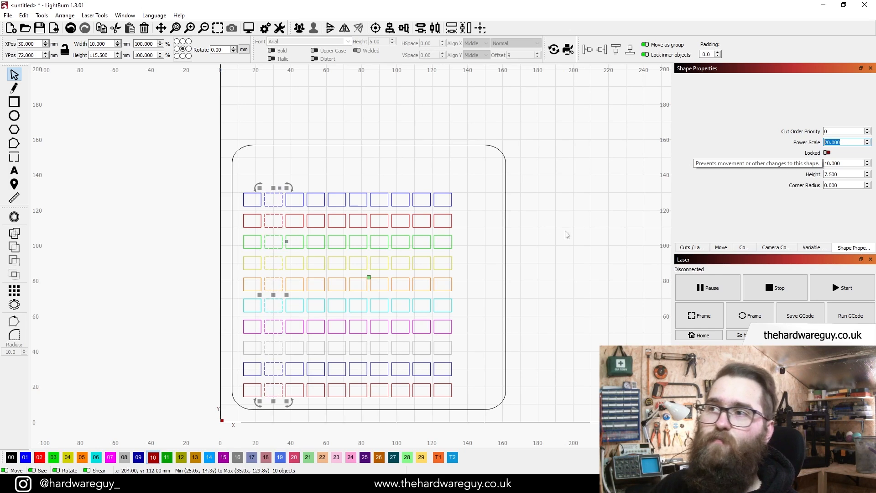
{"action": "right_click", "coordinate": [349, 227]}
{"action": "left_click", "coordinate": [375, 364]}
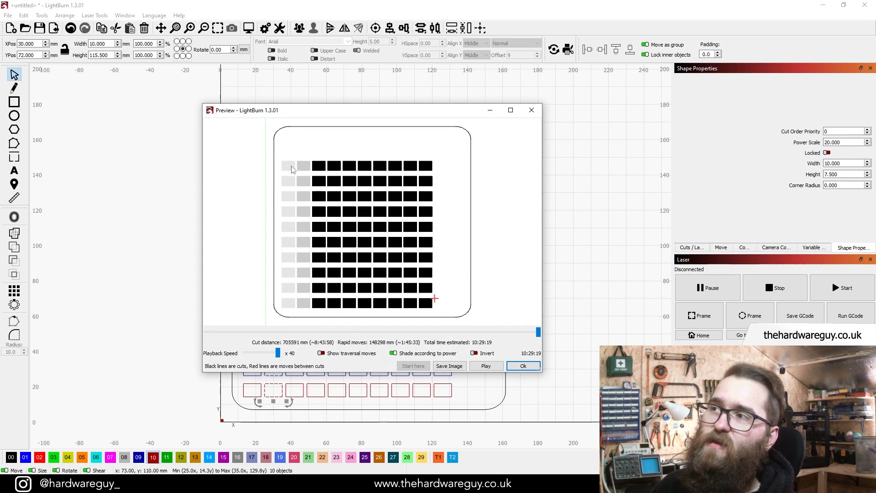
{"action": "left_click", "coordinate": [532, 110]}
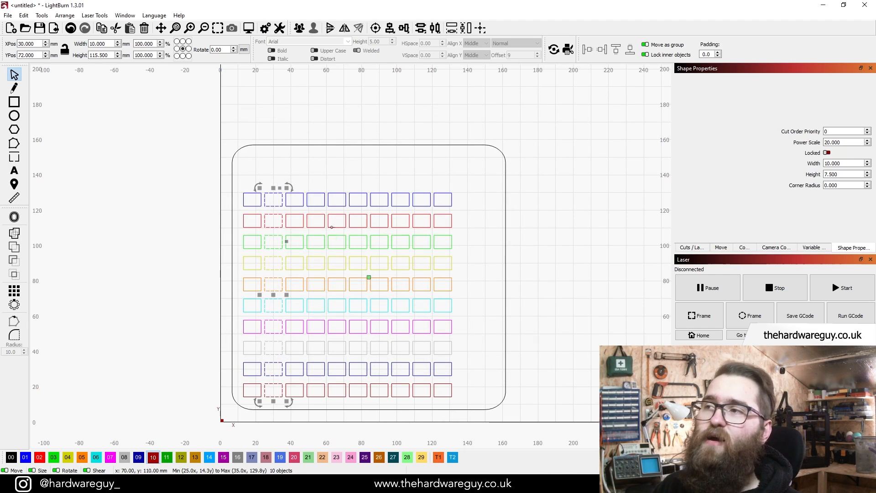
Set the Power Scale of the third column of rectangles to 30 and check its shading in the job preview.
{"action": "left_click", "coordinate": [320, 187]}
{"action": "left_click_drag", "start_coordinate": [306, 187], "coordinate": [285, 404]}
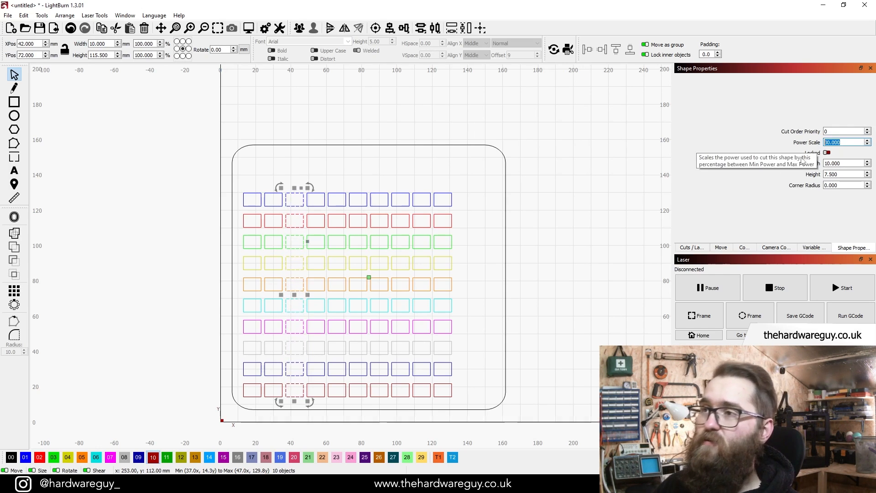
{"action": "right_click", "coordinate": [368, 237]}
{"action": "left_click", "coordinate": [388, 358]}
{"action": "left_click", "coordinate": [532, 110]}
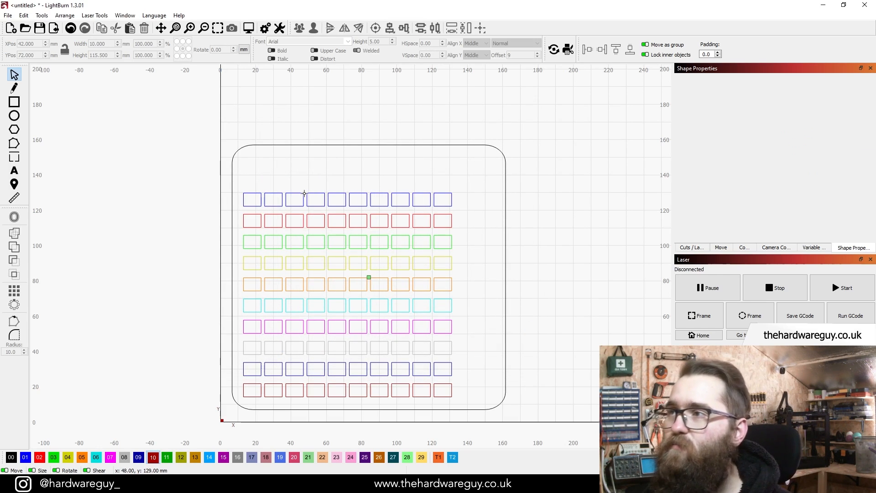
Raise the Power Scale of the remaining columns in steps of 10, with 90 for the ninth and 100 for the tenth.
{"action": "left_click_drag", "start_coordinate": [307, 191], "coordinate": [330, 406]}
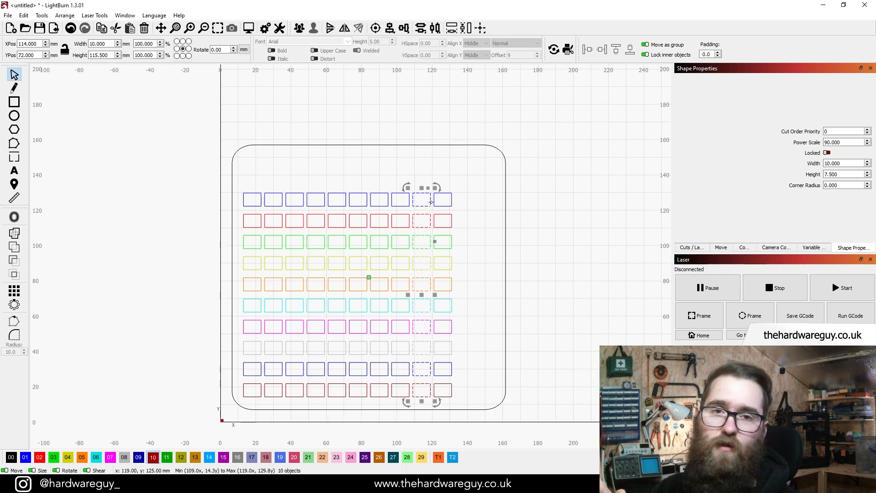
{"action": "left_click_drag", "start_coordinate": [462, 189], "coordinate": [434, 406]}
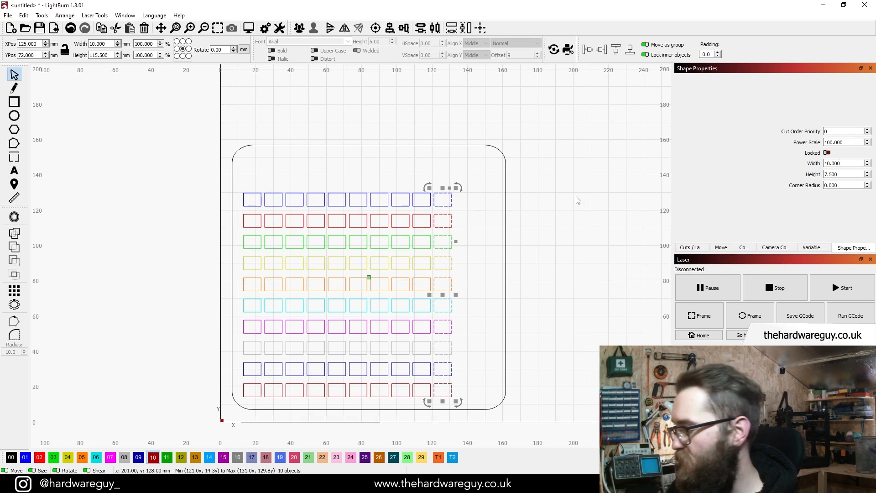
{"action": "left_click", "coordinate": [391, 256]}
Preview the job to check the power gradient across all ten columns, and close the preview.
{"action": "right_click", "coordinate": [393, 258]}
{"action": "left_click", "coordinate": [418, 383]}
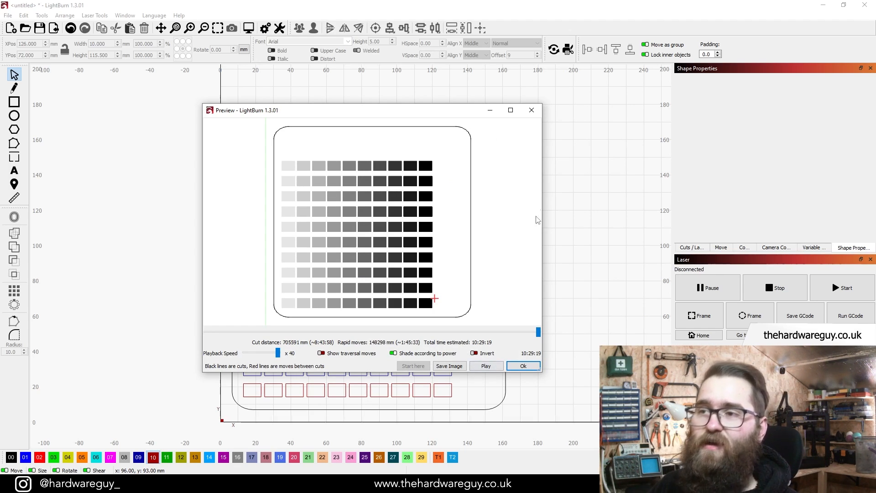
{"action": "left_click", "coordinate": [531, 110]}
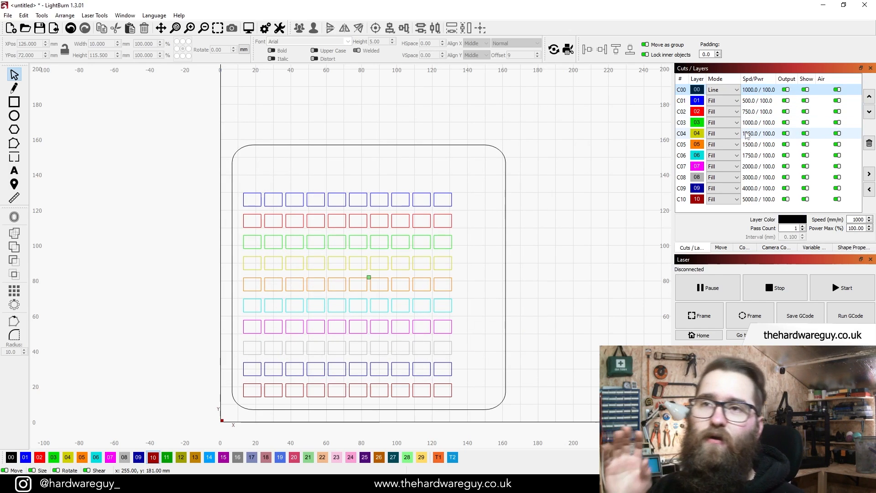
Set the pass count of red layer 02 and green layer 03 to 1.
{"action": "left_click", "coordinate": [762, 105]}
{"action": "left_click", "coordinate": [761, 112]}
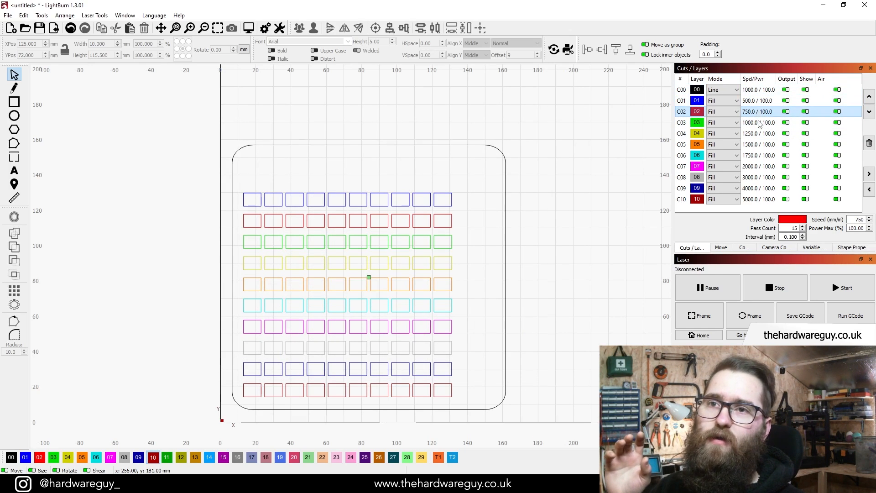
{"action": "double_click", "coordinate": [794, 228]}
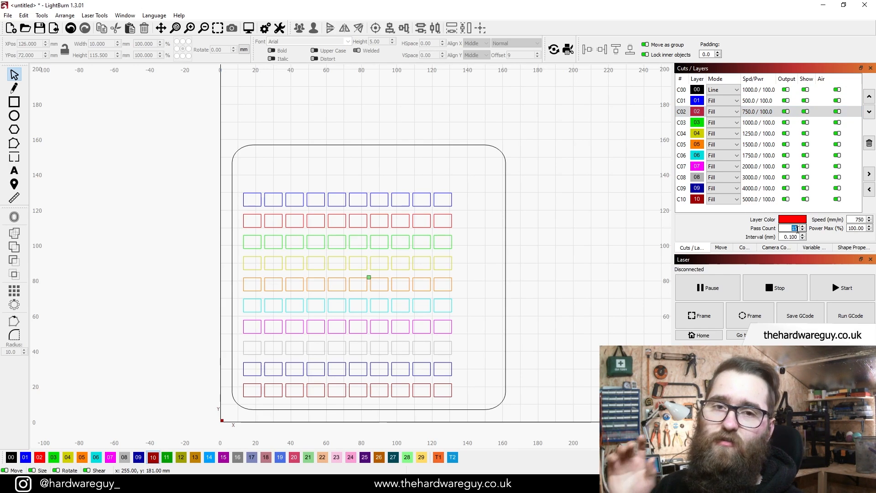
{"action": "left_click", "coordinate": [770, 124]}
{"action": "double_click", "coordinate": [795, 228]}
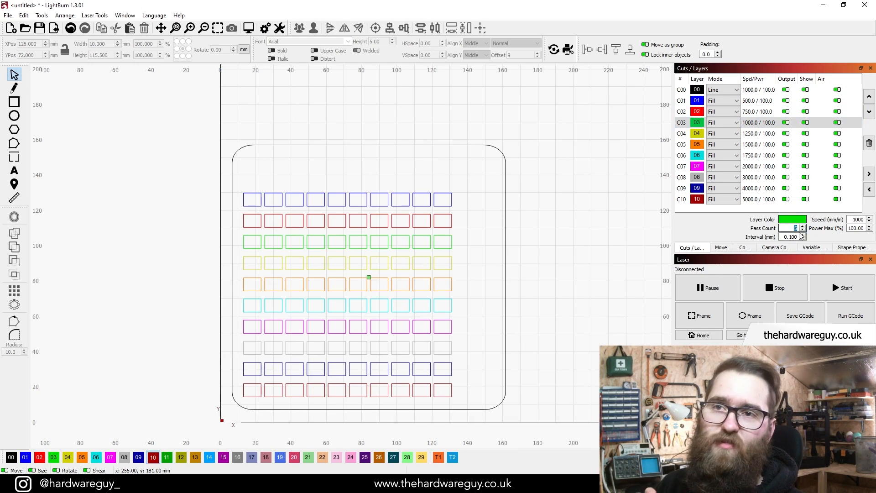
{"action": "type", "text": "1"}
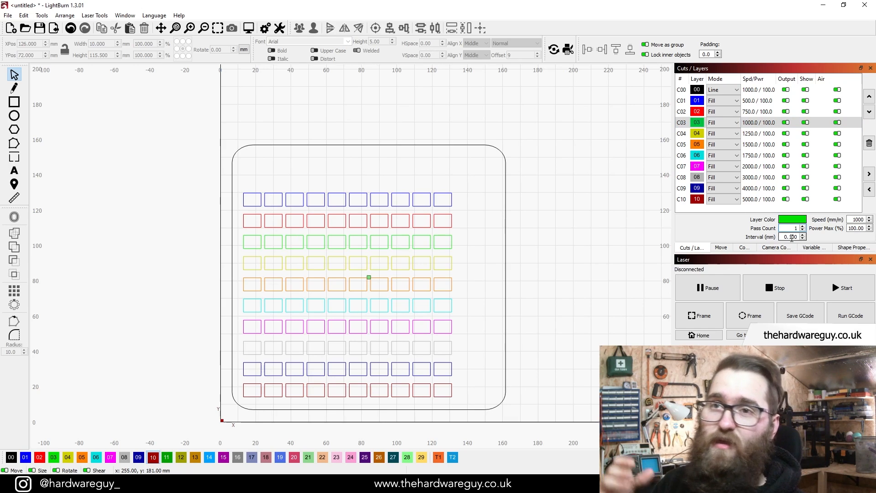
{"action": "type", "text": "0"}
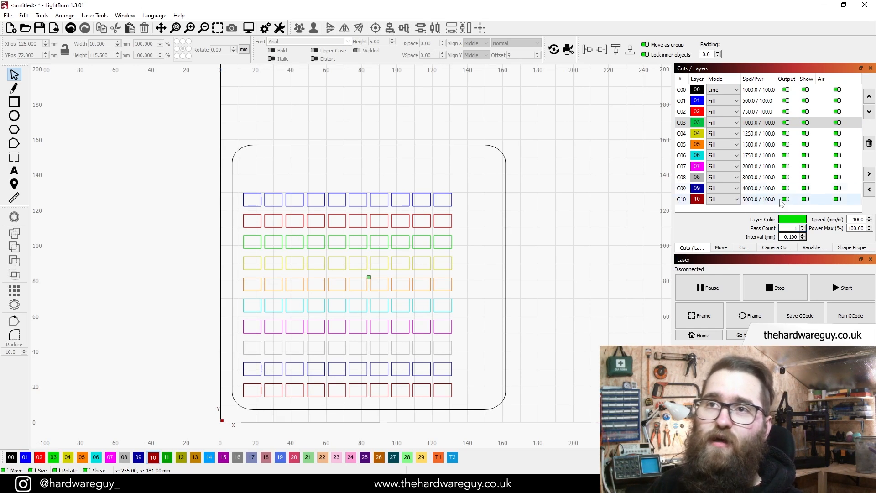
Set the pass count of the remaining layers, from yellow layer 04 through dark red layer 10, to 1.
{"action": "left_click", "coordinate": [770, 134]}
{"action": "double_click", "coordinate": [799, 230]}
{"action": "type", "text": "15"}
{"action": "left_click", "coordinate": [769, 145]}
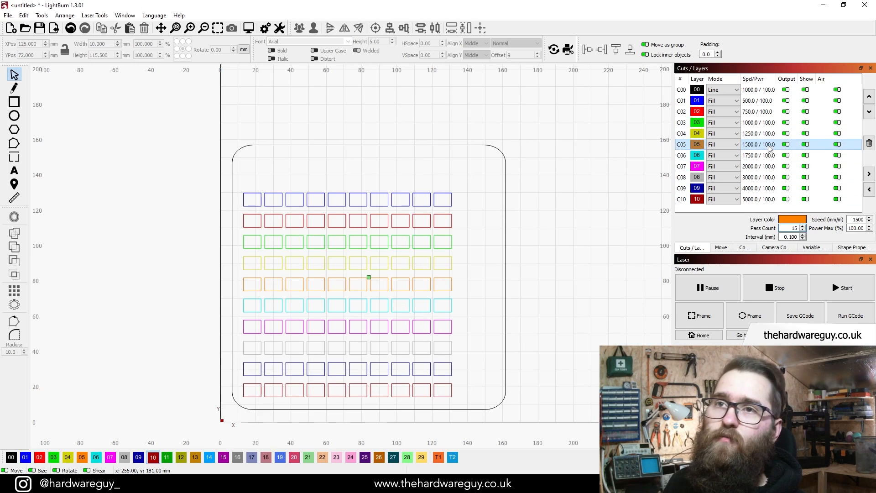
{"action": "left_click", "coordinate": [753, 199]}
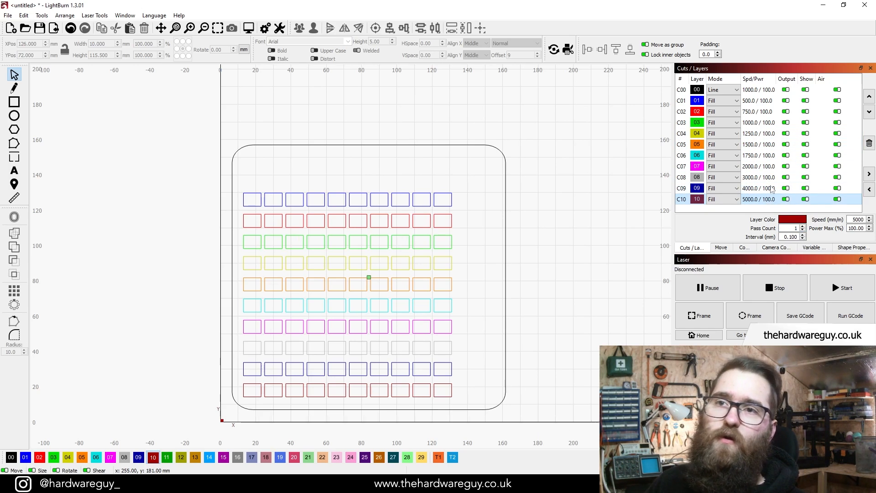
Preview the full job with single-pass layers, check its estimated total time and close the preview.
{"action": "right_click", "coordinate": [384, 239]}
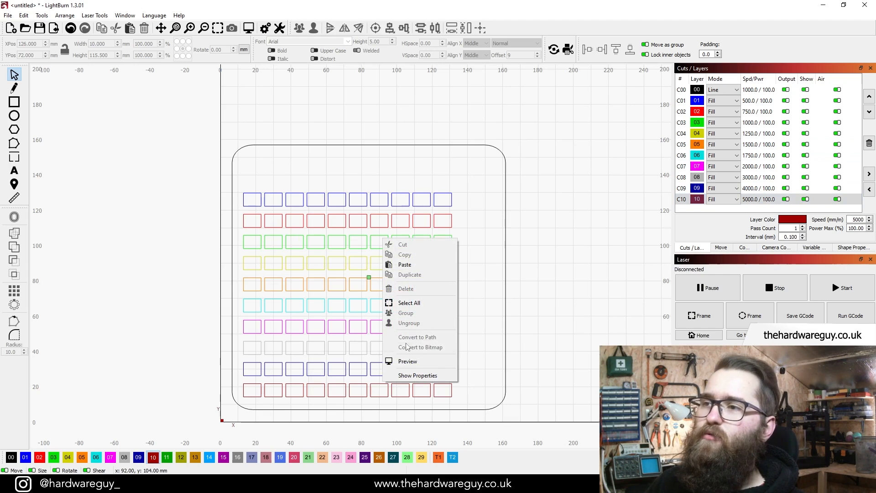
{"action": "left_click", "coordinate": [409, 361]}
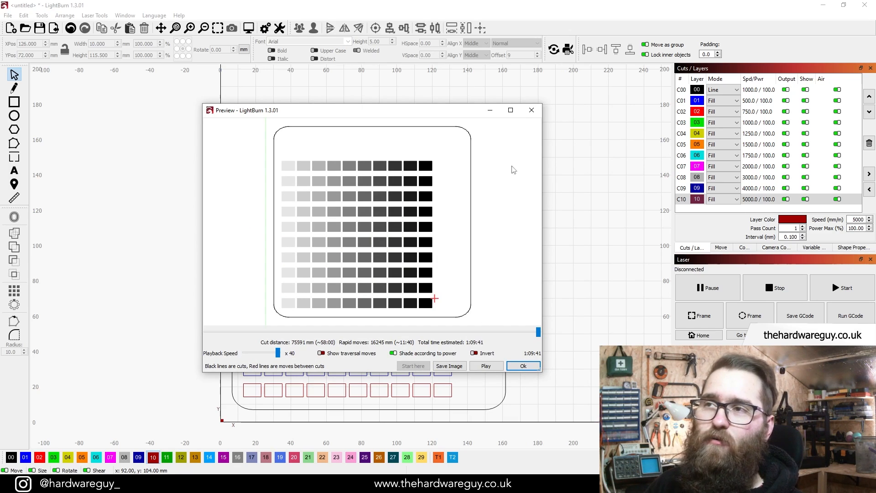
{"action": "left_click", "coordinate": [533, 109]}
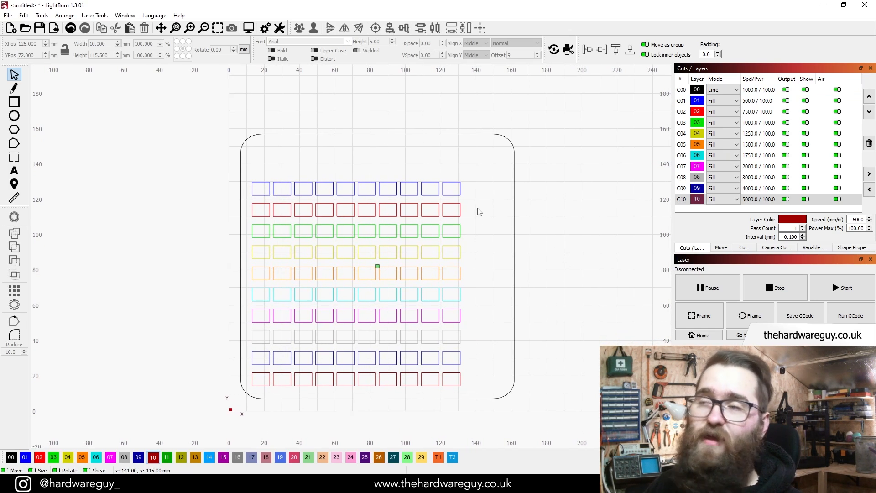
Stretch the outer rounded rectangle upward to a height of about 169 mm, keeping its lower edge in place.
{"action": "left_click_drag", "start_coordinate": [574, 184], "coordinate": [558, 211]}
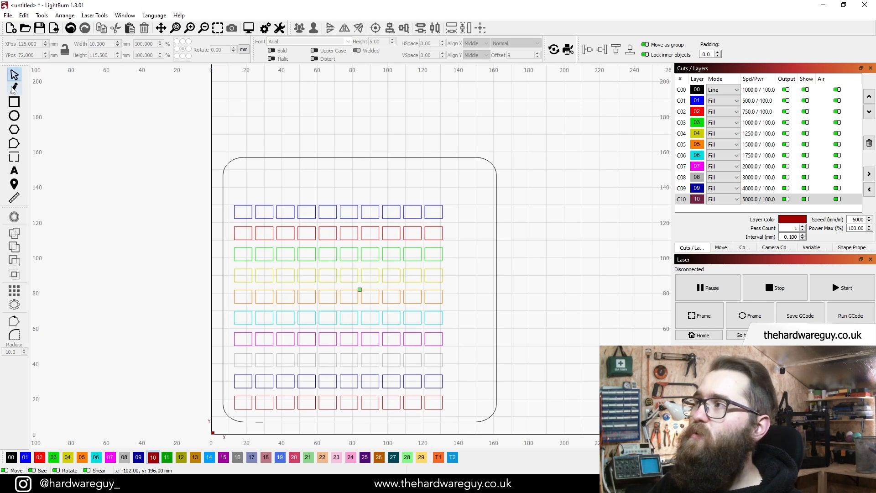
{"action": "left_click", "coordinate": [295, 158]}
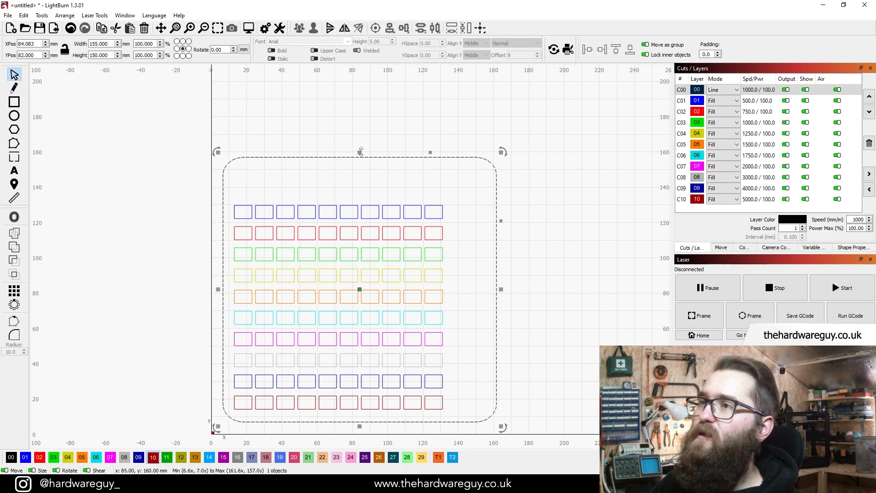
{"action": "left_click_drag", "start_coordinate": [360, 152], "coordinate": [355, 118]}
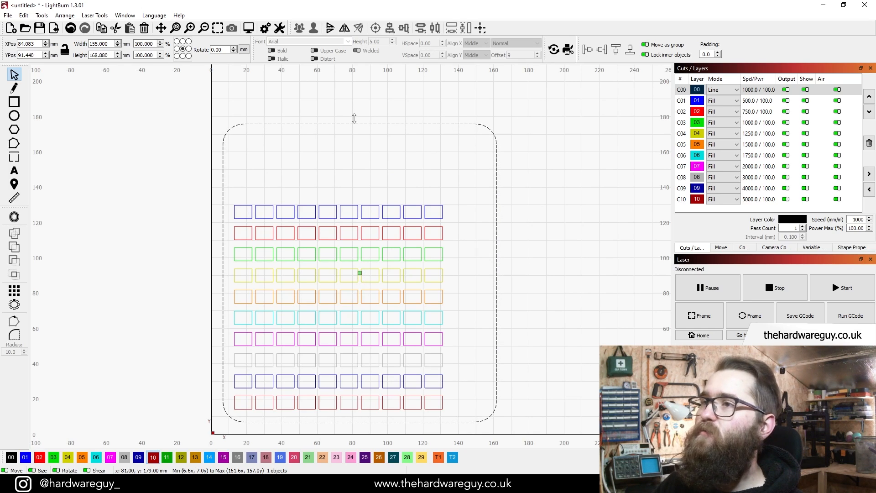
{"action": "left_click", "coordinate": [528, 245]}
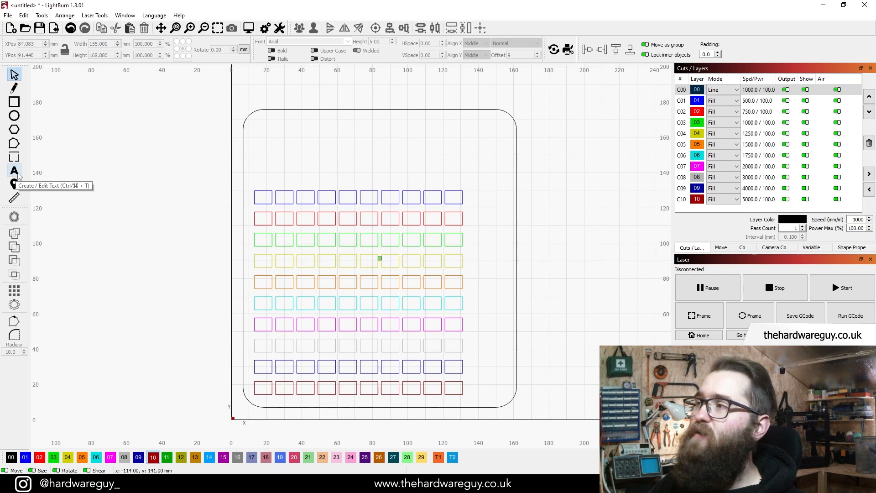
Add the text "10" in Arial, 5 mm high, above the first column of rectangles.
{"action": "left_click", "coordinate": [14, 171]}
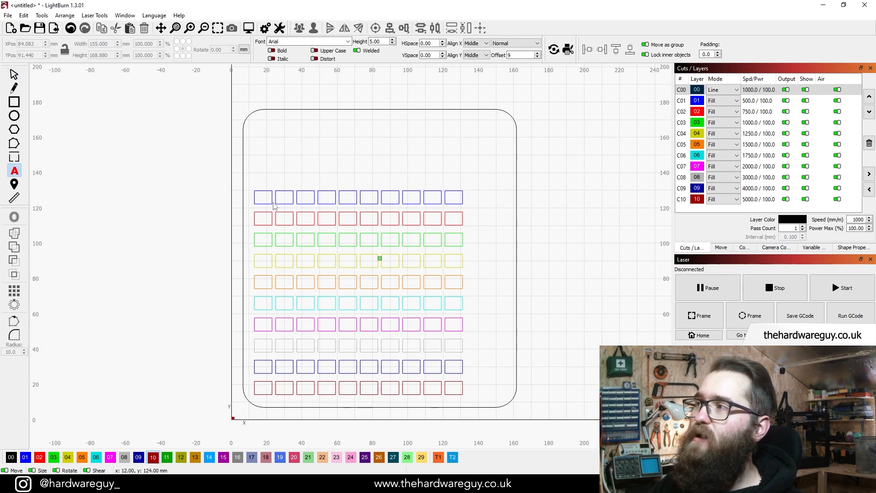
{"action": "left_click", "coordinate": [262, 178]}
{"action": "scroll", "coordinate": [265, 180], "scroll_direction": "up", "scroll_amount": 3}
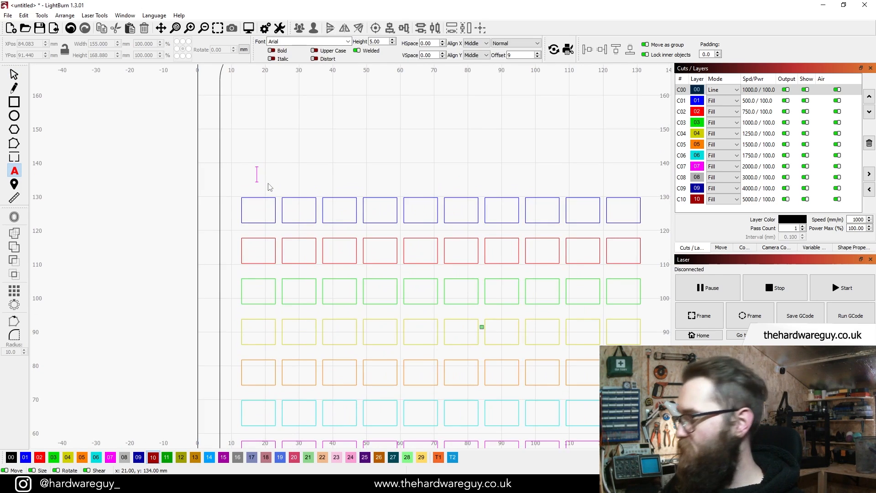
{"action": "type", "text": "10"}
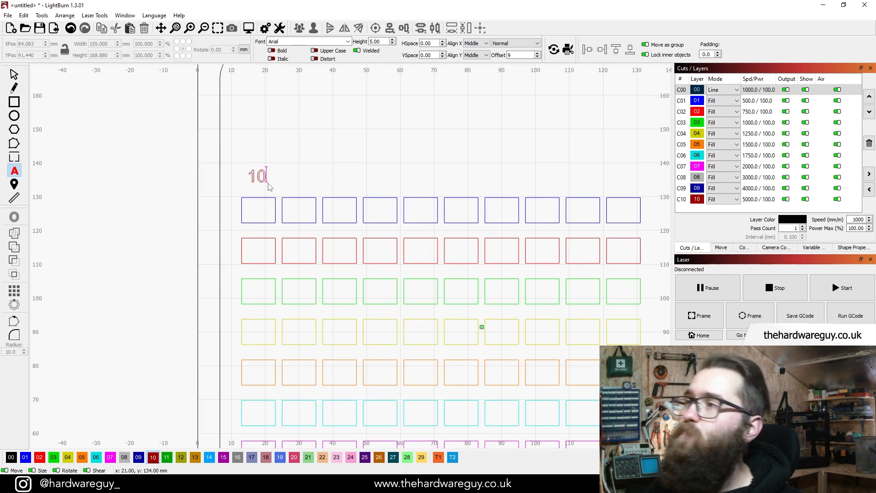
Set the "10" label's text height to 7.5 mm and centre it above the first column at X 18, Y 135.
{"action": "scroll", "coordinate": [392, 40], "scroll_direction": "up", "scroll_amount": 10}
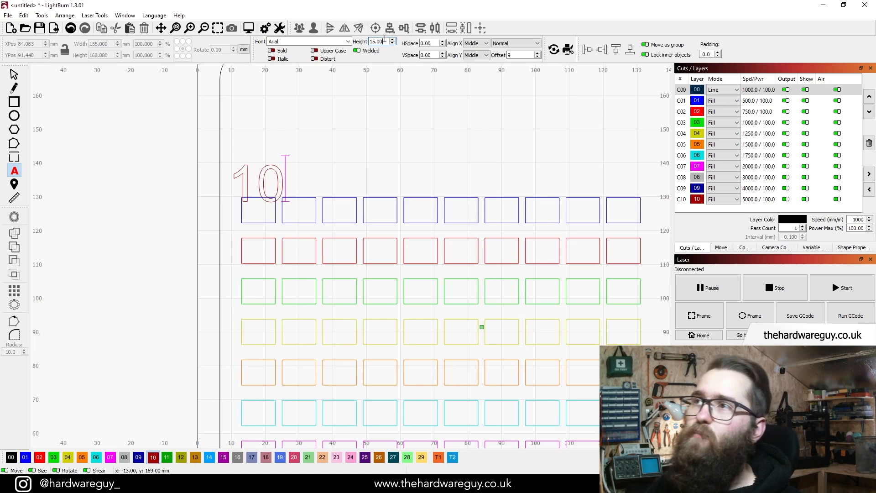
{"action": "scroll", "coordinate": [395, 45], "scroll_direction": "down", "scroll_amount": 15}
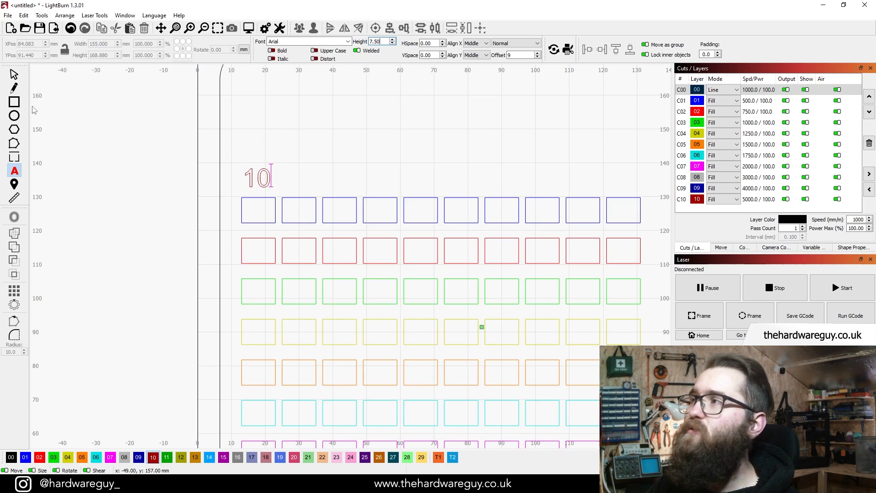
{"action": "left_click", "coordinate": [14, 74]}
{"action": "left_click_drag", "start_coordinate": [258, 179], "coordinate": [260, 180]}
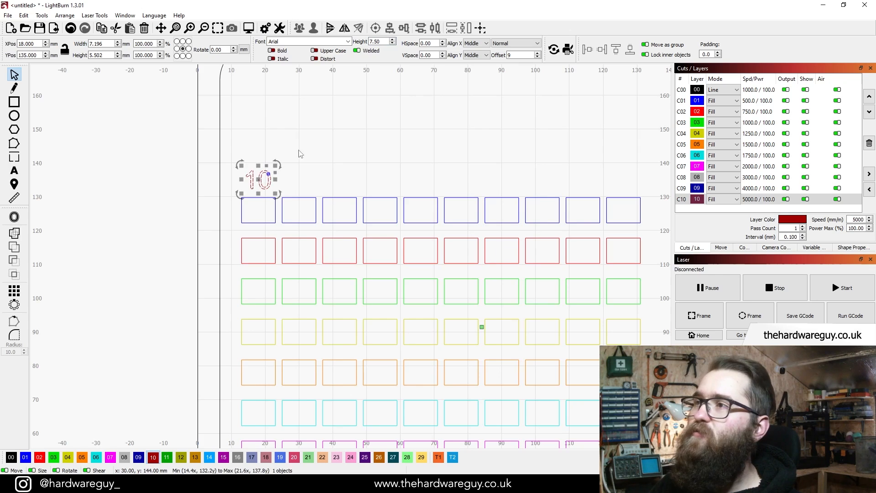
{"action": "left_click", "coordinate": [295, 157]}
{"action": "scroll", "coordinate": [323, 137], "scroll_direction": "down", "scroll_amount": 4}
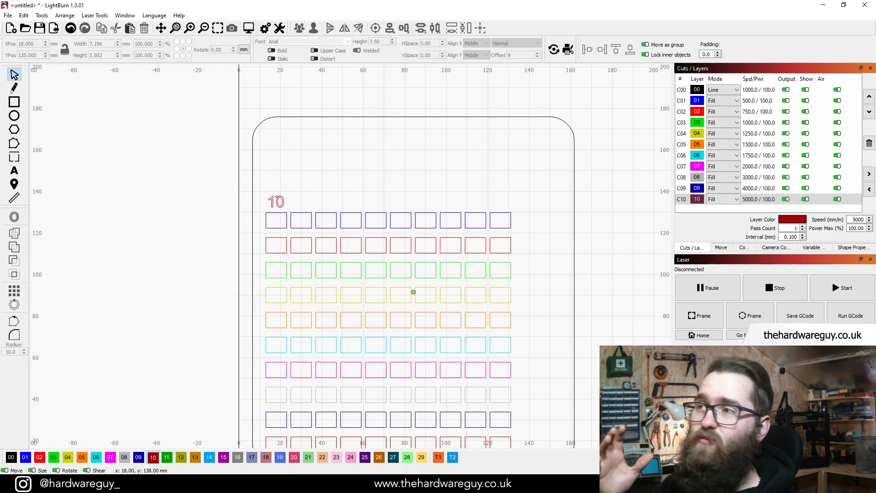
Create a grid array of the "10" label with 10 columns and 1 row at 12 mm centre-to-centre spacing.
{"action": "scroll", "coordinate": [277, 197], "scroll_direction": "up", "scroll_amount": 2}
{"action": "left_click", "coordinate": [276, 200]}
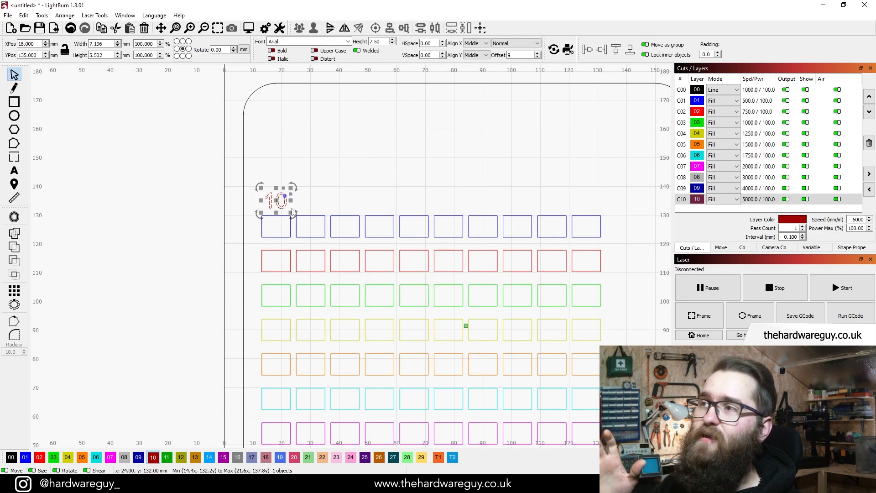
{"action": "left_click", "coordinate": [19, 295]}
{"action": "left_click_drag", "start_coordinate": [446, 145], "coordinate": [501, 283]}
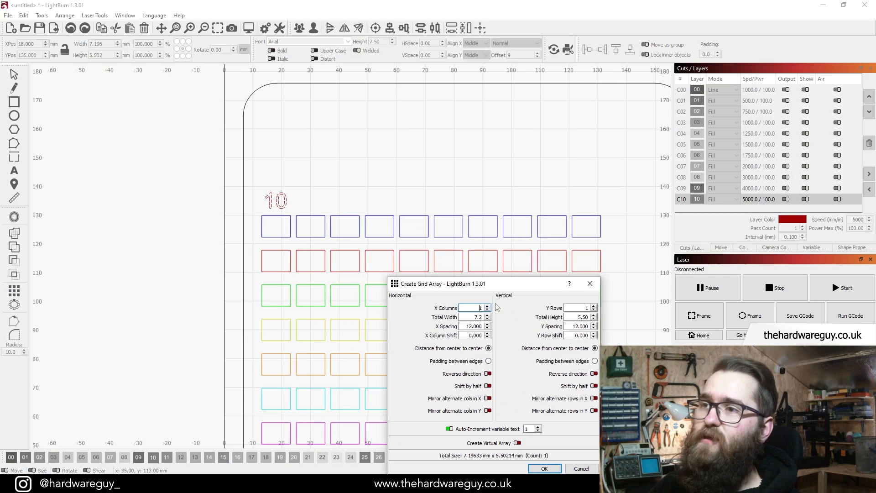
{"action": "scroll", "coordinate": [488, 309], "scroll_direction": "up", "scroll_amount": 9}
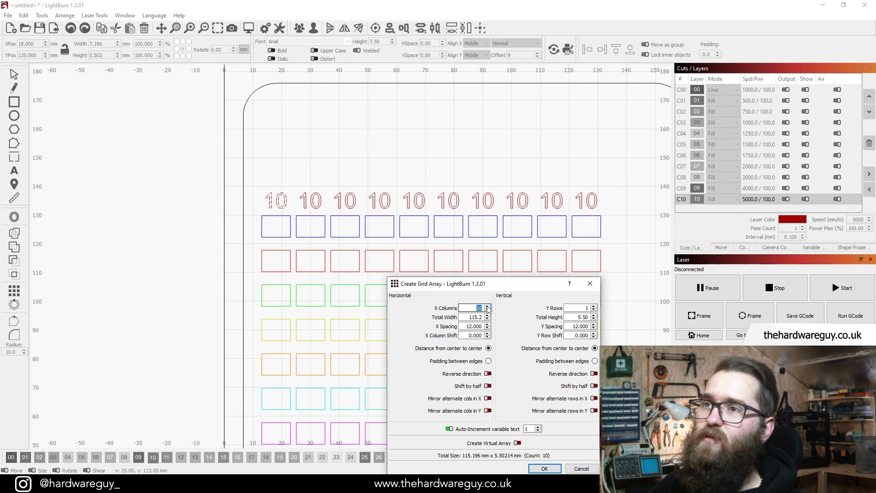
{"action": "left_click_drag", "start_coordinate": [532, 287], "coordinate": [474, 198]}
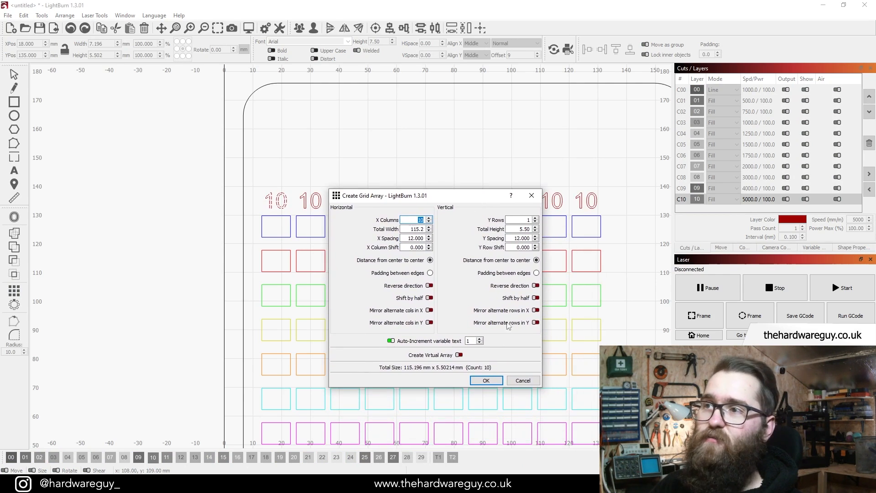
{"action": "left_click", "coordinate": [501, 380]}
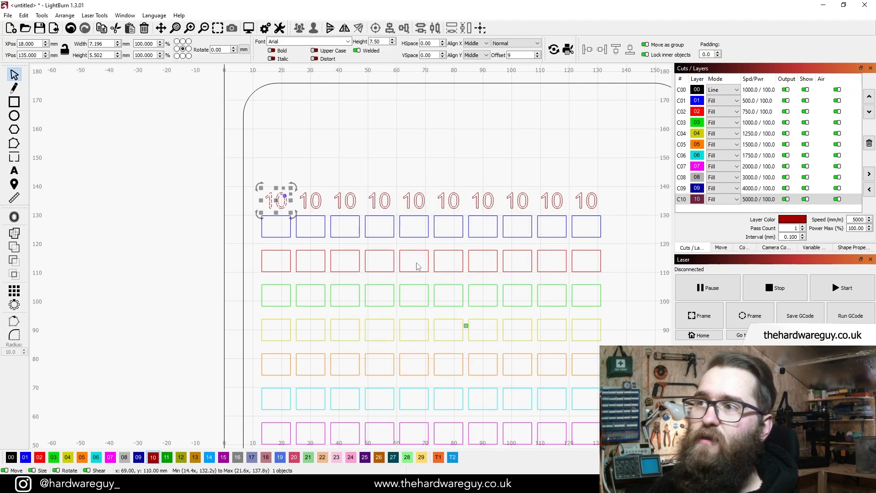
Edit the copied column labels to read 20, 30, 40, 50, 60, 70, 80, 90 and 100 in order.
{"action": "left_click", "coordinate": [310, 199]}
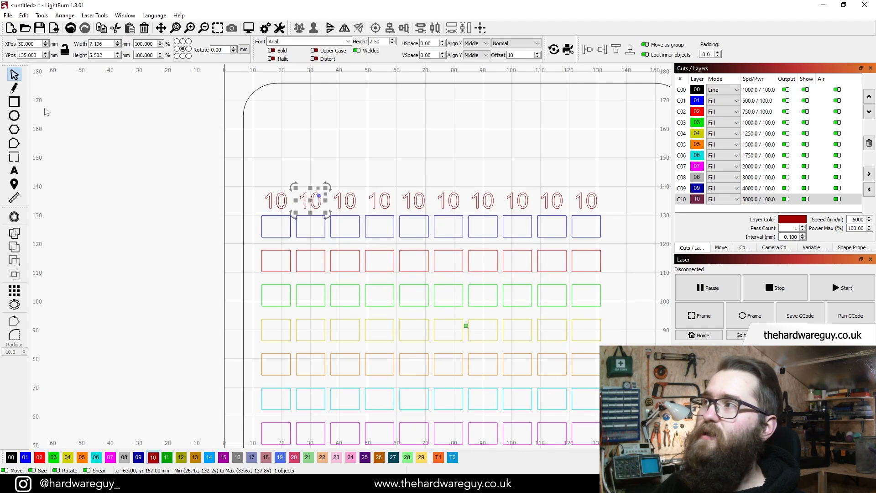
{"action": "left_click", "coordinate": [15, 173]}
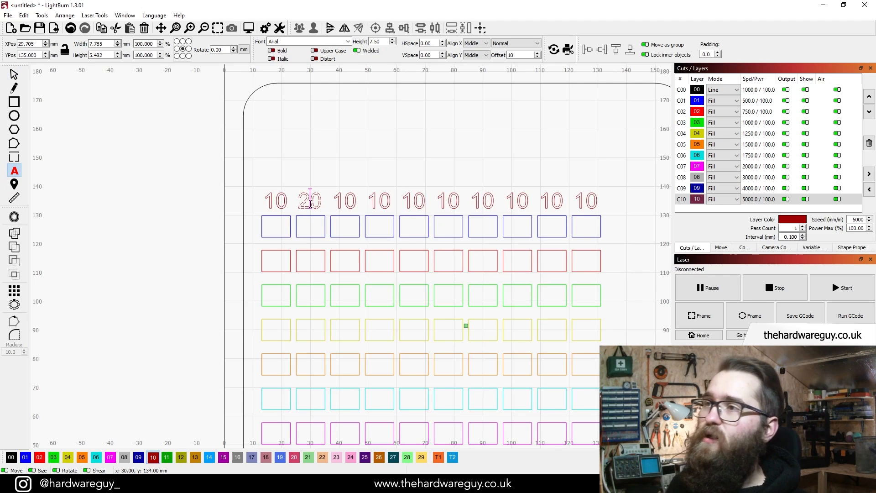
{"action": "left_click", "coordinate": [343, 201]}
{"action": "key", "text": "BackSpace"}
{"action": "type", "text": "3"}
{"action": "left_click", "coordinate": [379, 202]}
{"action": "key", "text": "BackSpace"}
{"action": "type", "text": "4"}
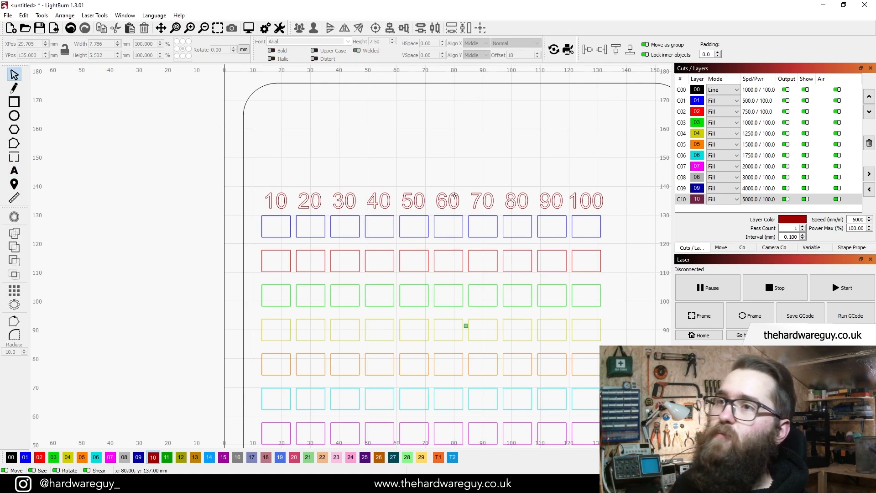
Move the whole row of power labels slightly up from the rectangles, to X 73, Y 137.
{"action": "scroll", "coordinate": [456, 174], "scroll_direction": "down", "scroll_amount": 2}
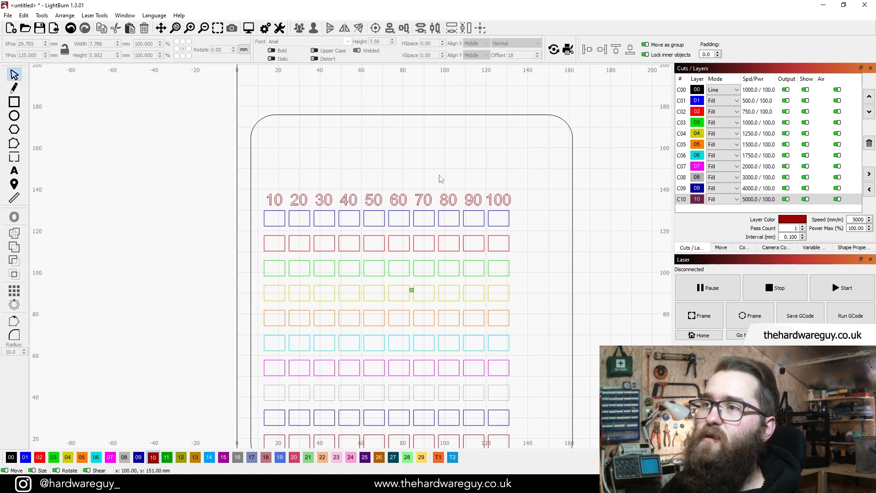
{"action": "scroll", "coordinate": [440, 179], "scroll_direction": "down", "scroll_amount": 1}
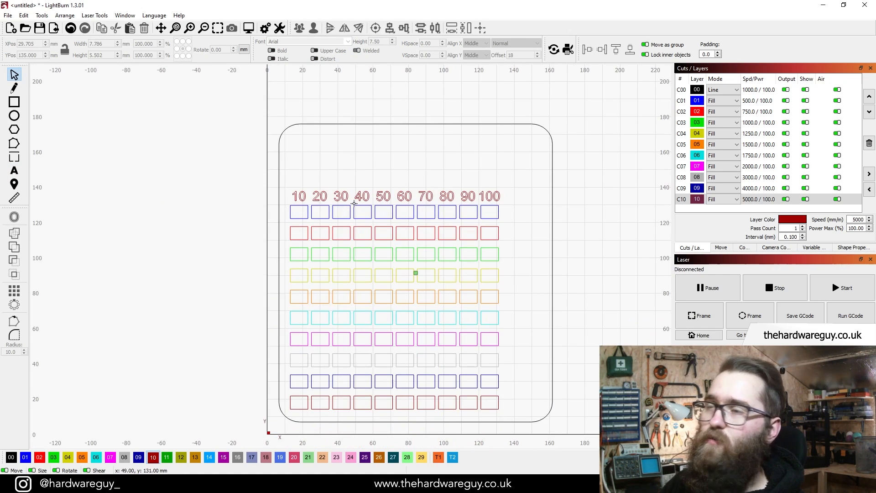
{"action": "scroll", "coordinate": [415, 196], "scroll_direction": "up", "scroll_amount": 3}
{"action": "left_click_drag", "start_coordinate": [211, 209], "coordinate": [583, 242]}
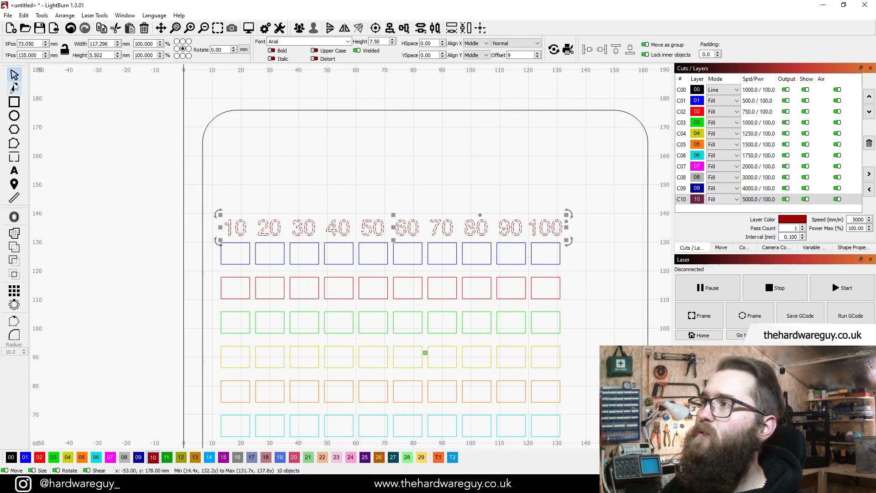
{"action": "left_click_drag", "start_coordinate": [398, 231], "coordinate": [395, 224]}
{"action": "left_click", "coordinate": [126, 197]}
{"action": "scroll", "coordinate": [244, 242], "scroll_direction": "down", "scroll_amount": 2}
{"action": "left_click_drag", "start_coordinate": [420, 298], "coordinate": [351, 272]}
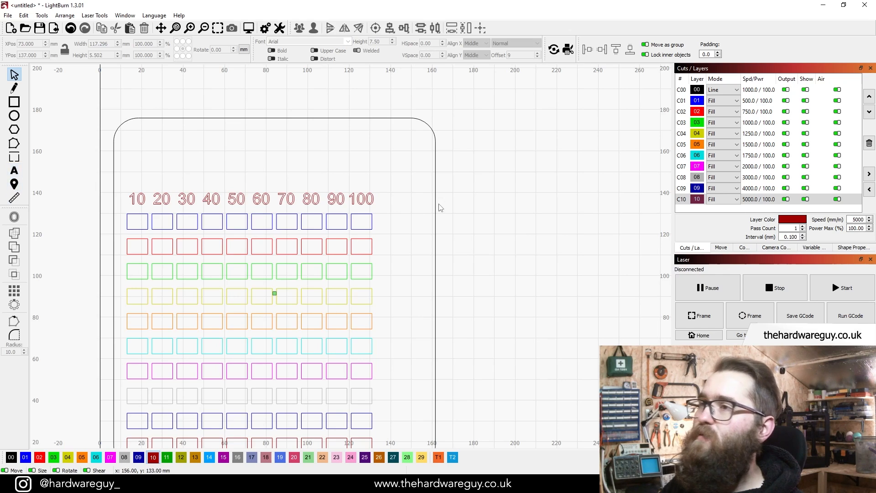
{"action": "left_click_drag", "start_coordinate": [545, 276], "coordinate": [589, 251]}
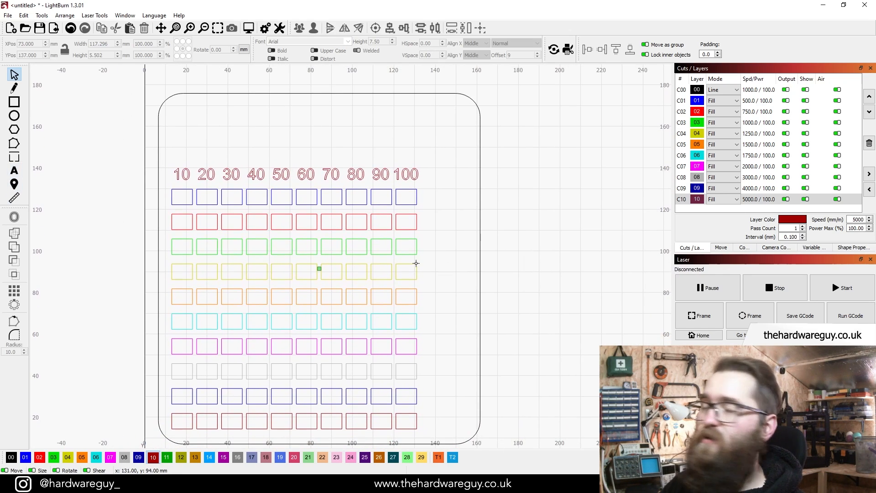
Add the text "500" in Arial, 7.5 mm high, beside the end of the first row, positioned at X 141, Y 126.
{"action": "left_click", "coordinate": [14, 171]}
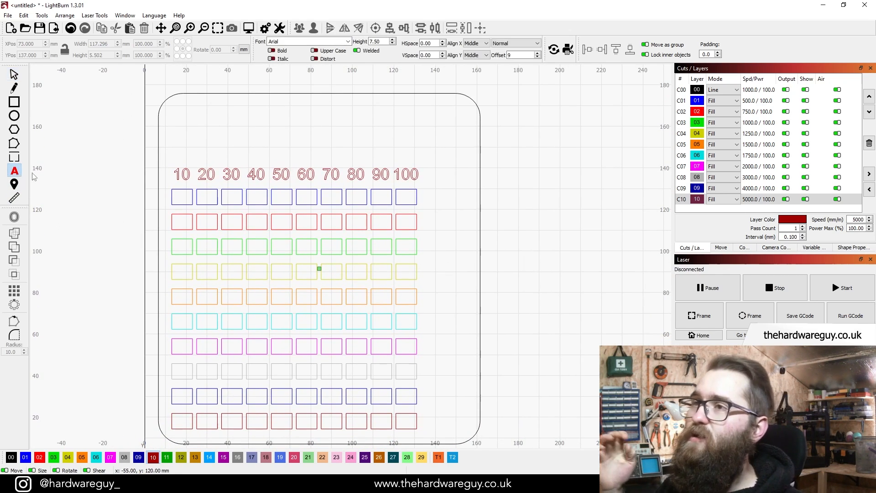
{"action": "left_click", "coordinate": [433, 199]}
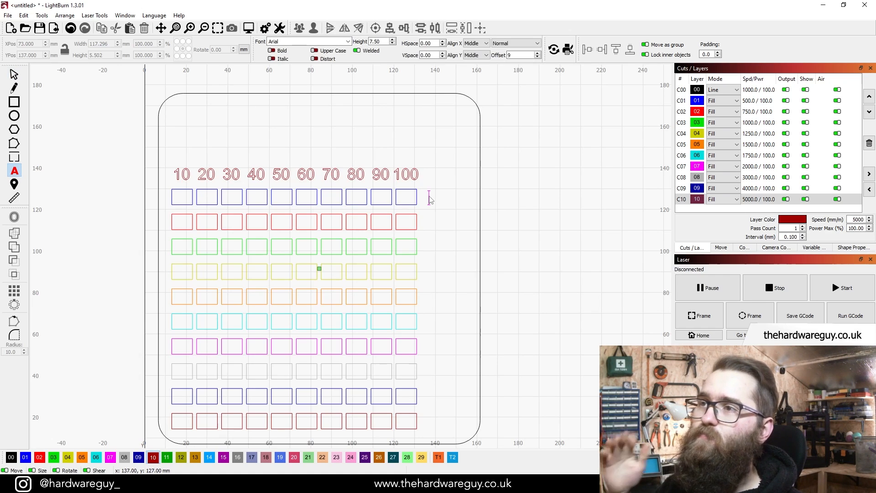
{"action": "scroll", "coordinate": [431, 199], "scroll_direction": "up", "scroll_amount": 1}
{"action": "scroll", "coordinate": [430, 198], "scroll_direction": "up", "scroll_amount": 3}
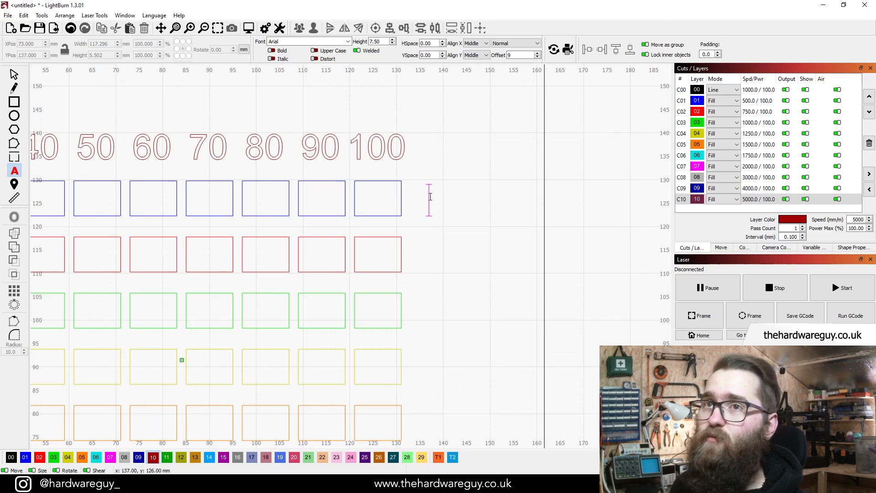
{"action": "type", "text": "500"}
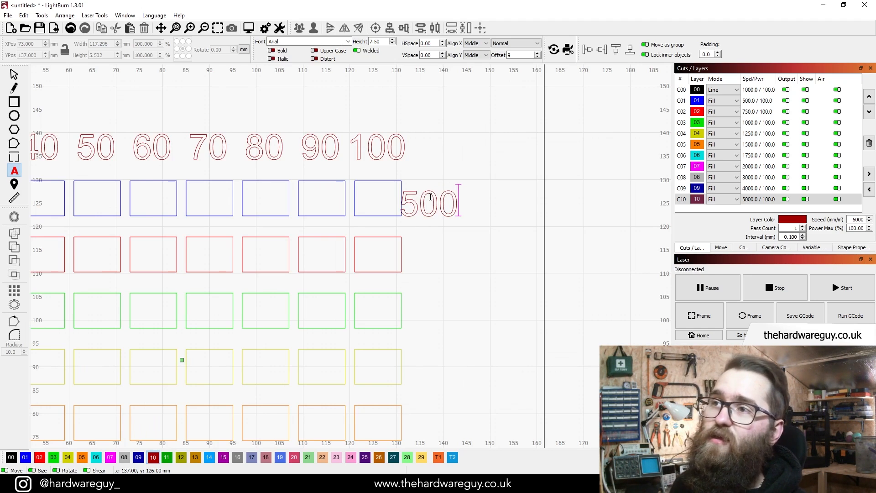
{"action": "key", "text": "Escape"}
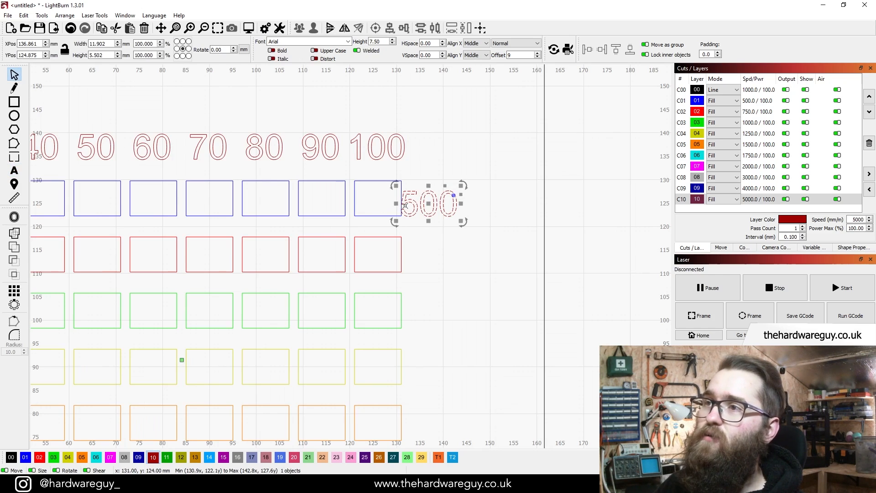
{"action": "left_click_drag", "start_coordinate": [428, 202], "coordinate": [441, 245]}
{"action": "scroll", "coordinate": [453, 250], "scroll_direction": "down", "scroll_amount": 5}
{"action": "left_click", "coordinate": [475, 219]}
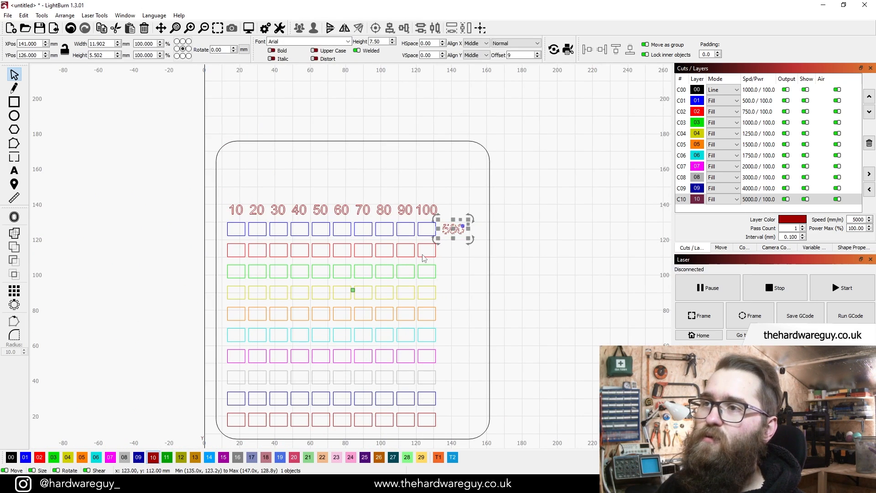
Create a grid array of the "500" label with 1 column and 10 rows at -12 mm vertical spacing.
{"action": "left_click", "coordinate": [15, 292]}
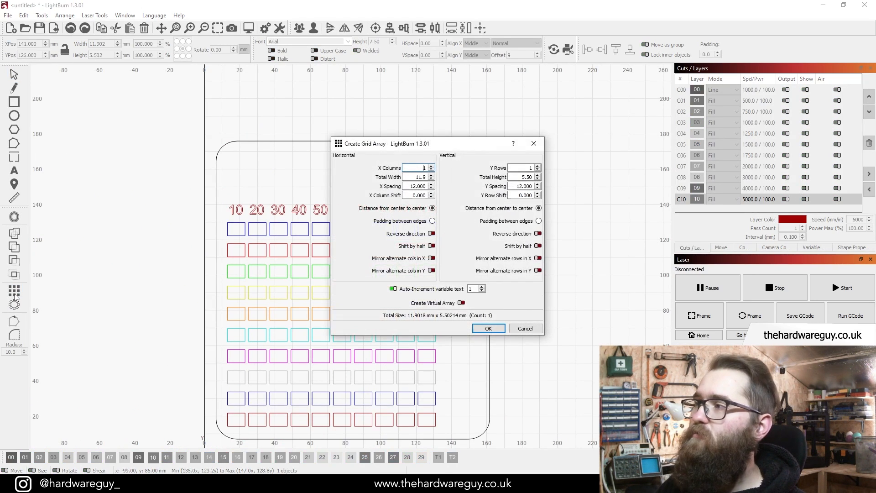
{"action": "left_click", "coordinate": [534, 167]}
{"action": "type", "text": "0"}
{"action": "left_click_drag", "start_coordinate": [530, 143], "coordinate": [717, 151]}
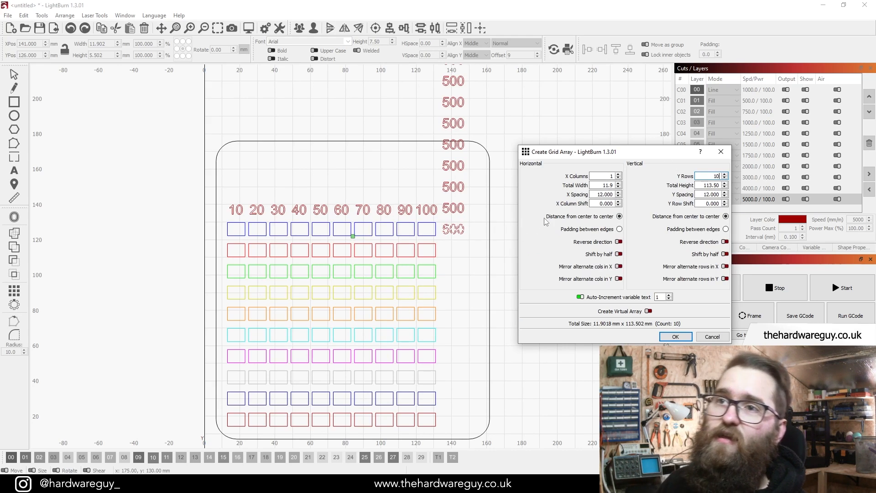
{"action": "left_click", "coordinate": [705, 194]}
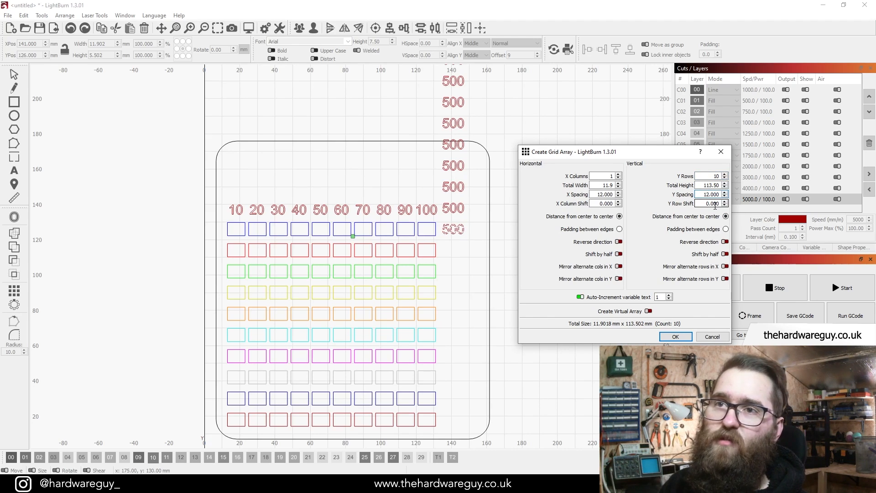
{"action": "type", "text": "-"}
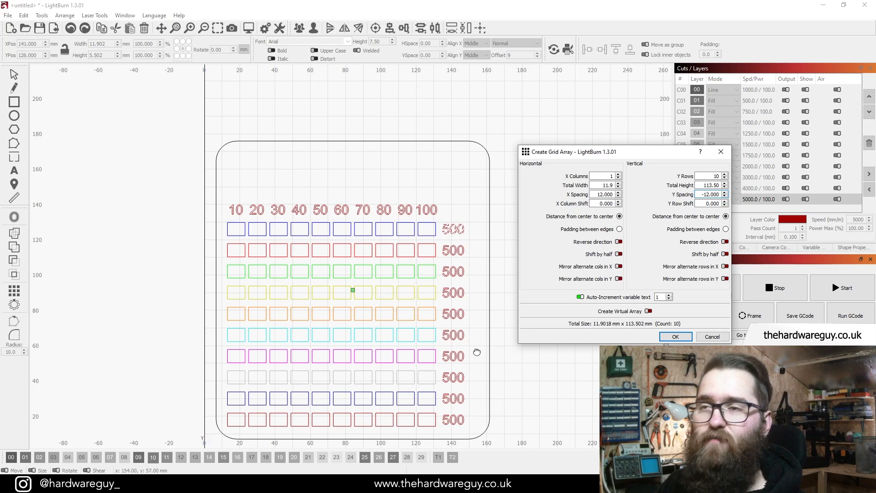
{"action": "left_click", "coordinate": [675, 337]}
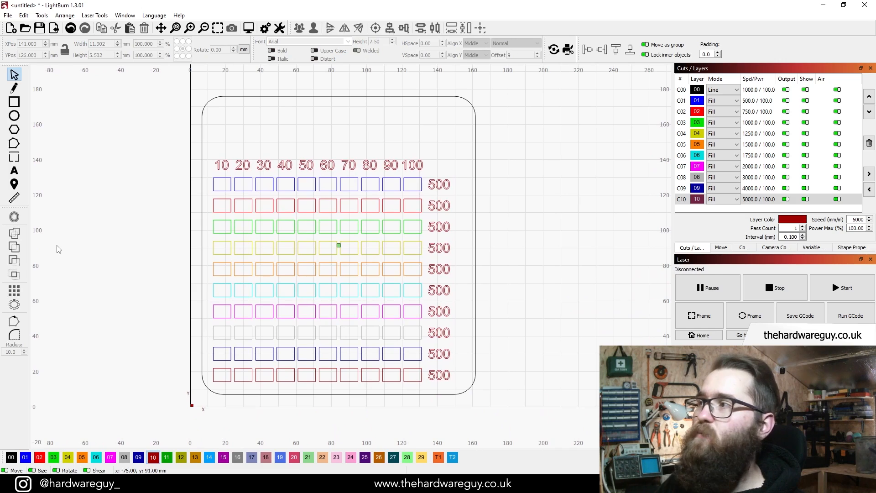
Edit the copied row labels to read 750, 1000, 1250, 1500, 1750, 2000, 3000, 4000 and 5000 in descending row order.
{"action": "left_click", "coordinate": [15, 176]}
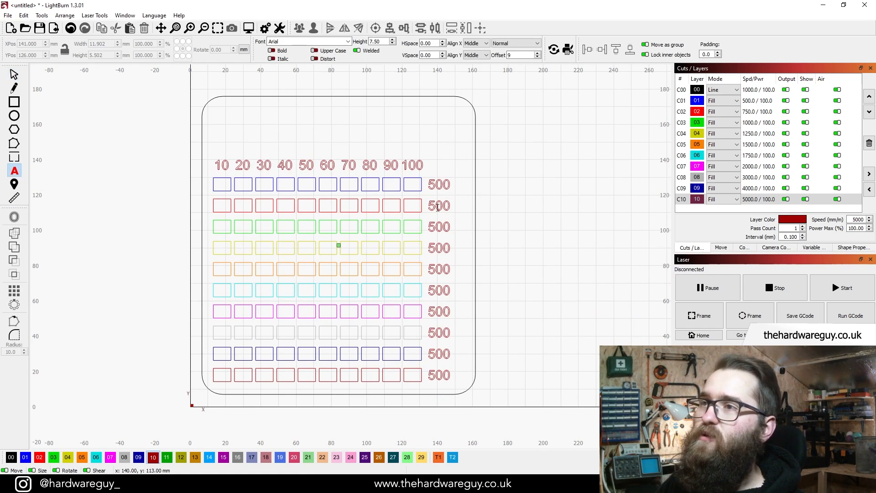
{"action": "key", "text": "BackSpace"}
{"action": "key", "text": "BackSpace"}
{"action": "key", "text": "BackSpace"}
{"action": "type", "text": "750"}
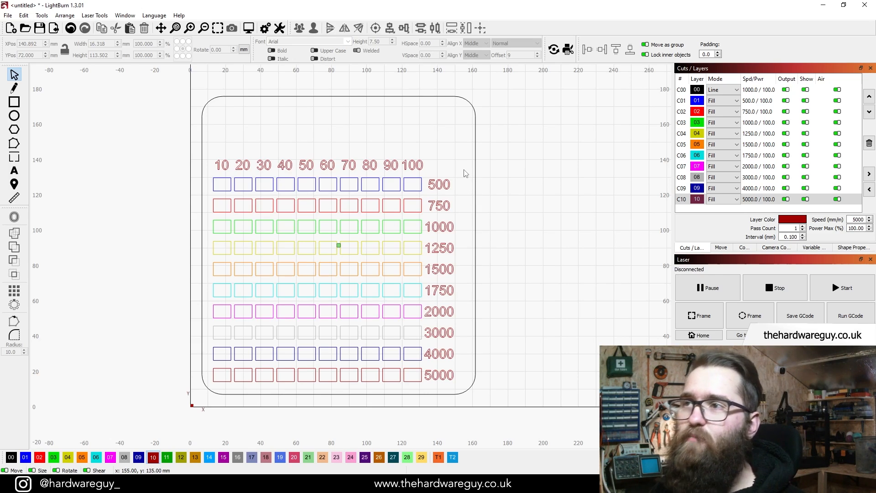
Left-align the ten speed labels from 500 to 5000 and reselect the whole column of labels.
{"action": "left_click_drag", "start_coordinate": [464, 173], "coordinate": [428, 385]}
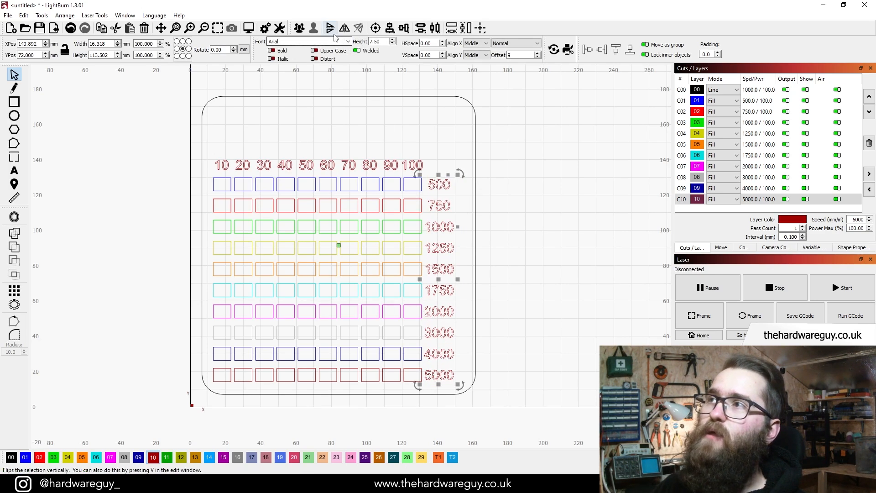
{"action": "left_click", "coordinate": [391, 29]}
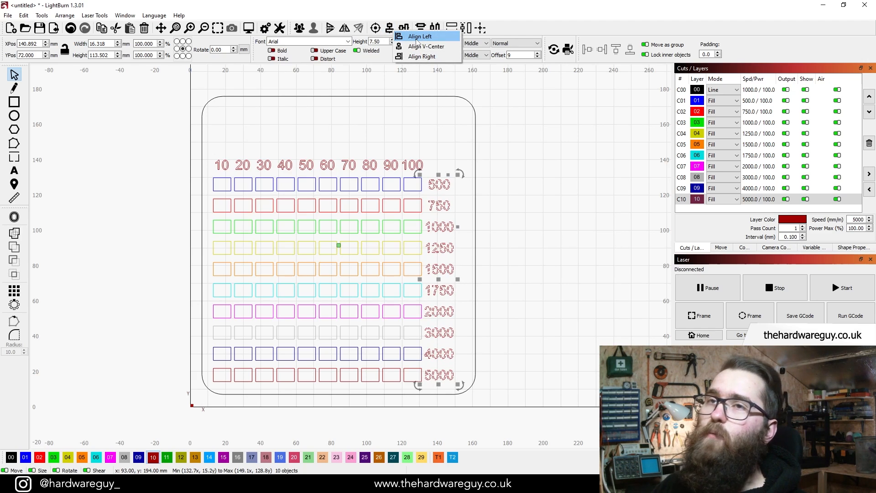
{"action": "left_click", "coordinate": [419, 38]}
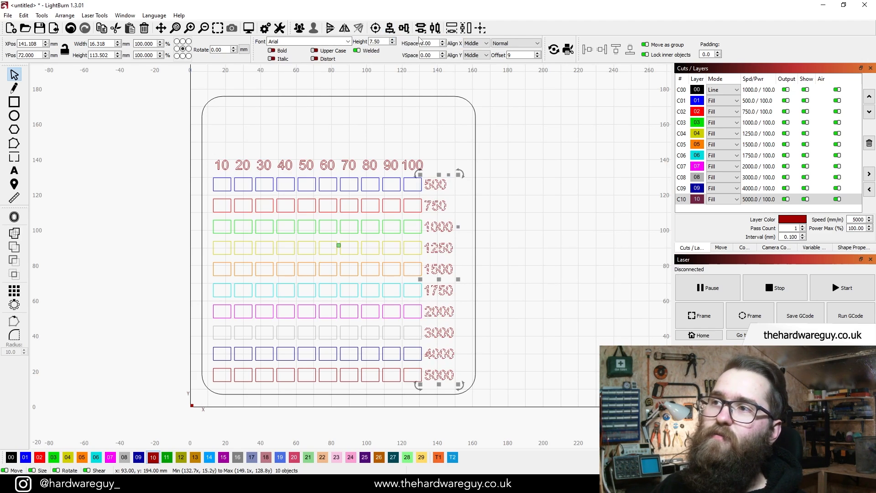
{"action": "left_click", "coordinate": [494, 217]}
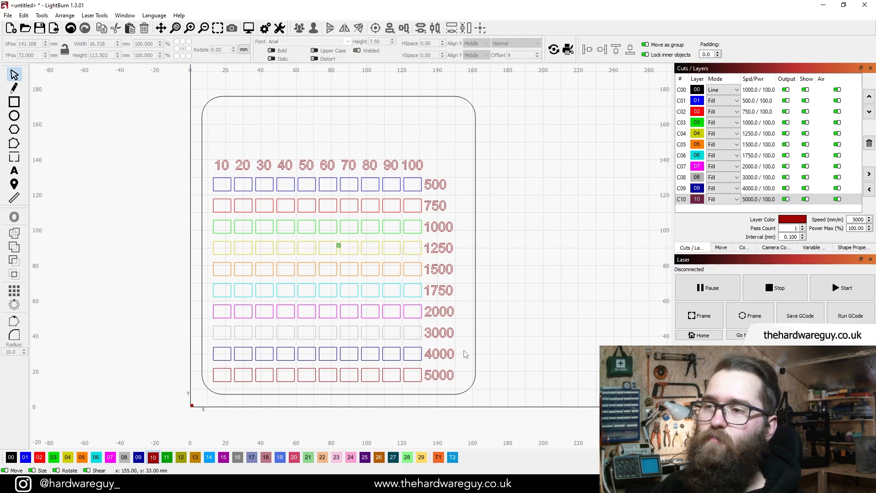
{"action": "left_click_drag", "start_coordinate": [461, 243], "coordinate": [425, 177]}
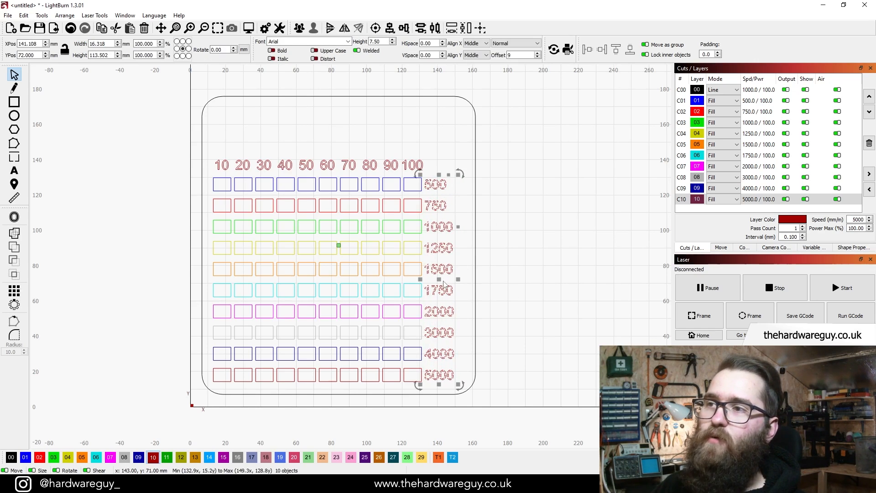
Move the column of speed labels away from the rectangle grid to X 144, Y 72.
{"action": "left_click_drag", "start_coordinate": [441, 279], "coordinate": [446, 280]}
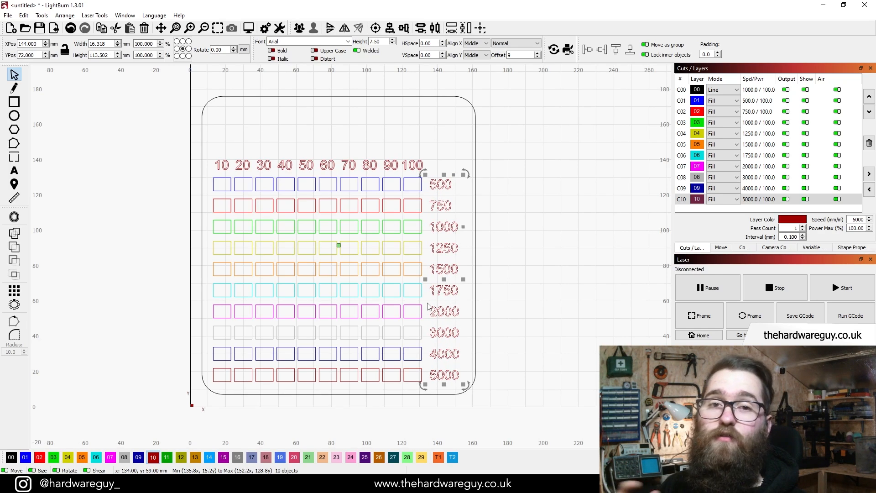
{"action": "left_click", "coordinate": [508, 248]}
{"action": "left_click_drag", "start_coordinate": [438, 130], "coordinate": [450, 138]}
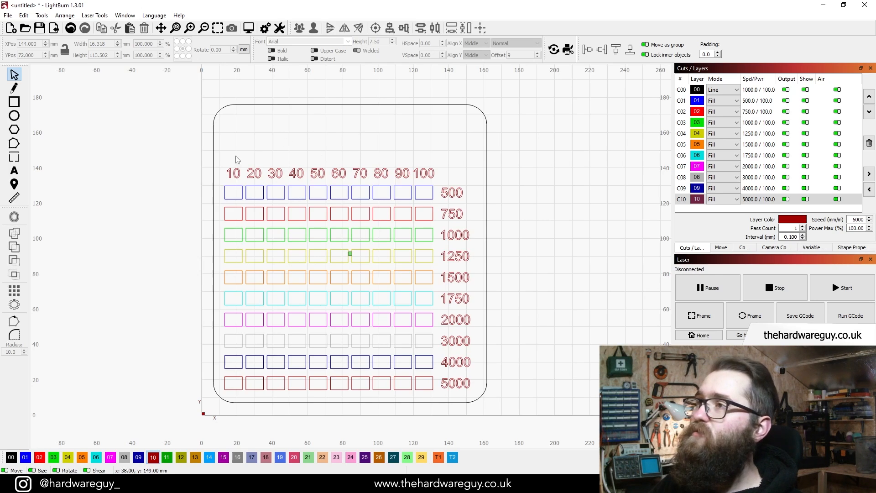
Stretch the panel outline's upper edge upward to a total height of about 182.6 mm.
{"action": "scroll", "coordinate": [303, 104], "scroll_direction": "up", "scroll_amount": 3}
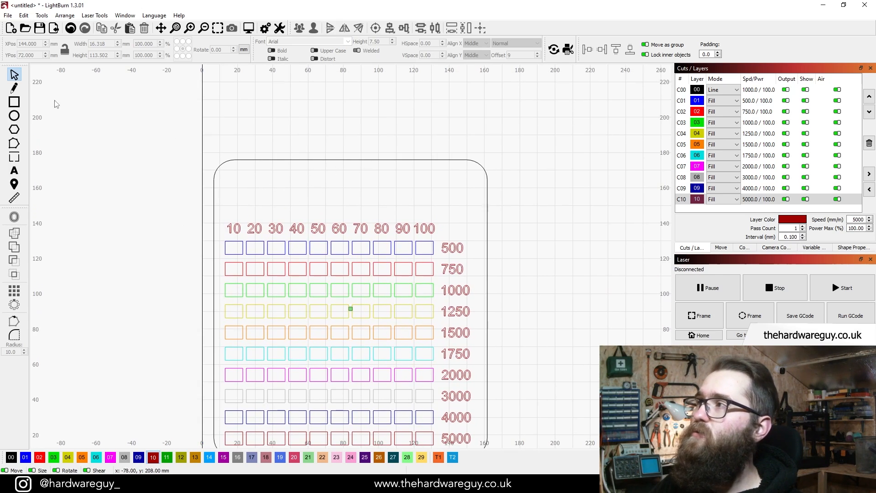
{"action": "left_click", "coordinate": [329, 159]}
{"action": "left_click_drag", "start_coordinate": [351, 155], "coordinate": [355, 131]}
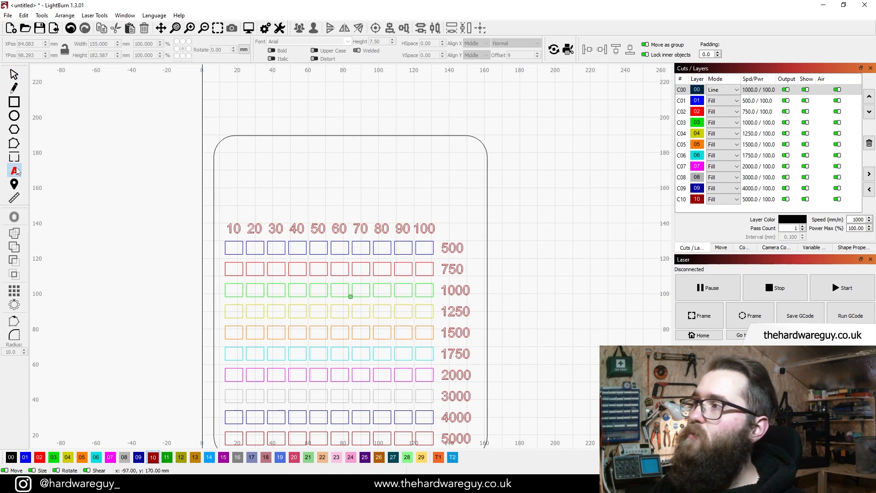
Add the text "Engraving Test" in Arial, 7.5 mm high, inside the panel's upper-left area at X 41, Y 175.
{"action": "left_click", "coordinate": [237, 155]}
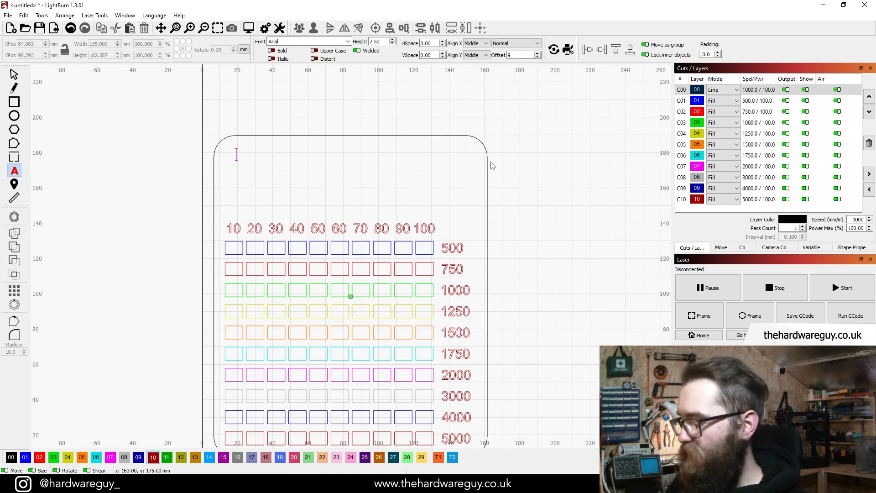
{"action": "type", "text": "Engraving Test"}
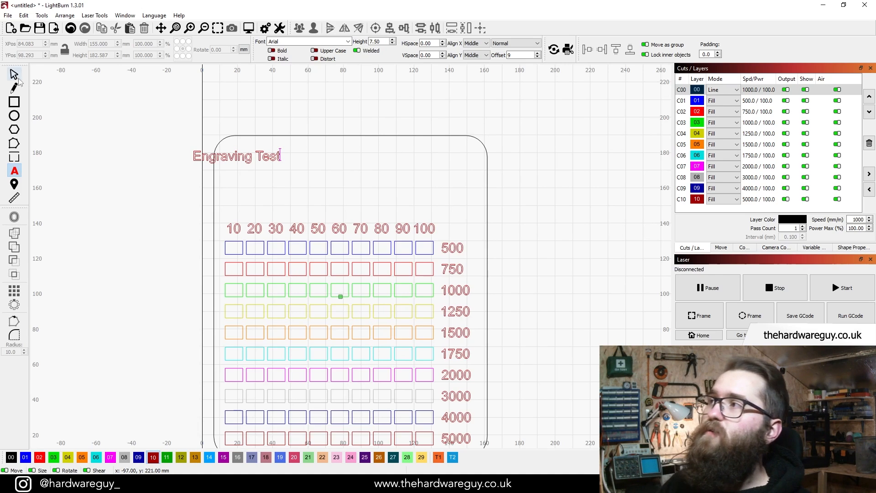
{"action": "key", "text": "Escape"}
{"action": "left_click_drag", "start_coordinate": [237, 157], "coordinate": [275, 162]}
{"action": "key", "text": "Escape"}
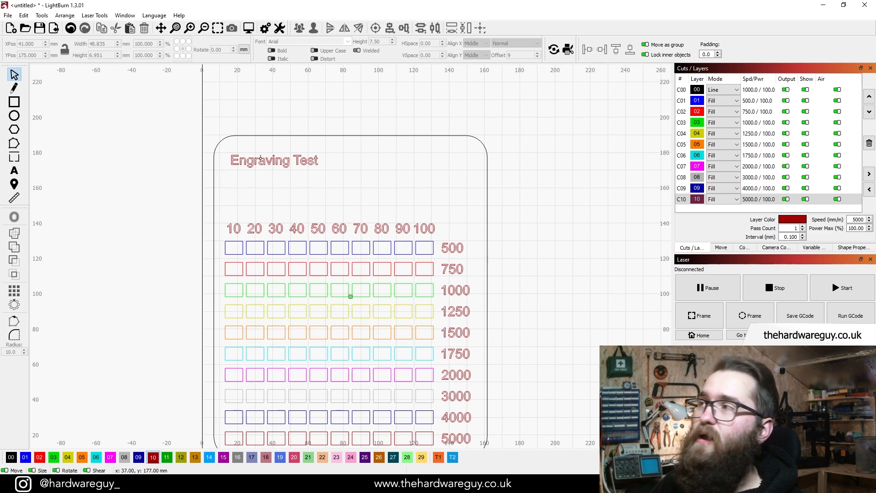
Duplicate the "Engraving Test" text and place the copy directly below it at X 41, Y 166.
{"action": "left_click", "coordinate": [265, 164]}
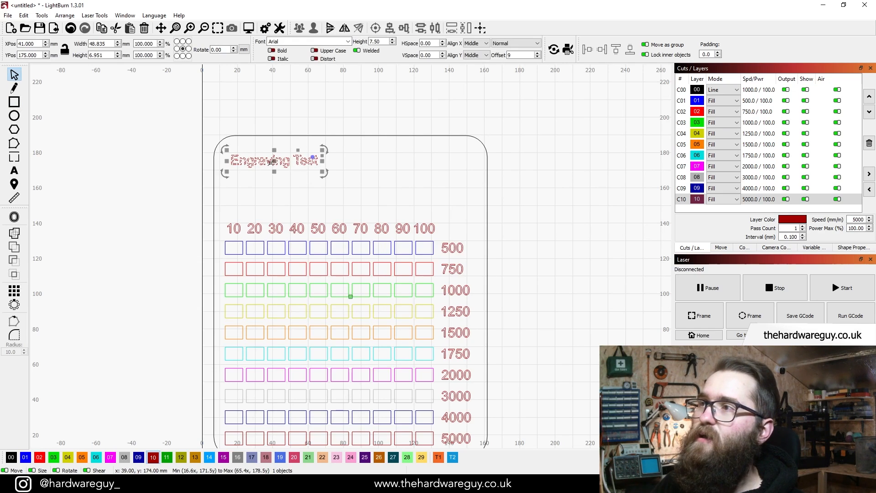
{"action": "right_click", "coordinate": [268, 165]}
{"action": "left_click", "coordinate": [281, 198]}
{"action": "left_click_drag", "start_coordinate": [275, 163], "coordinate": [275, 182]}
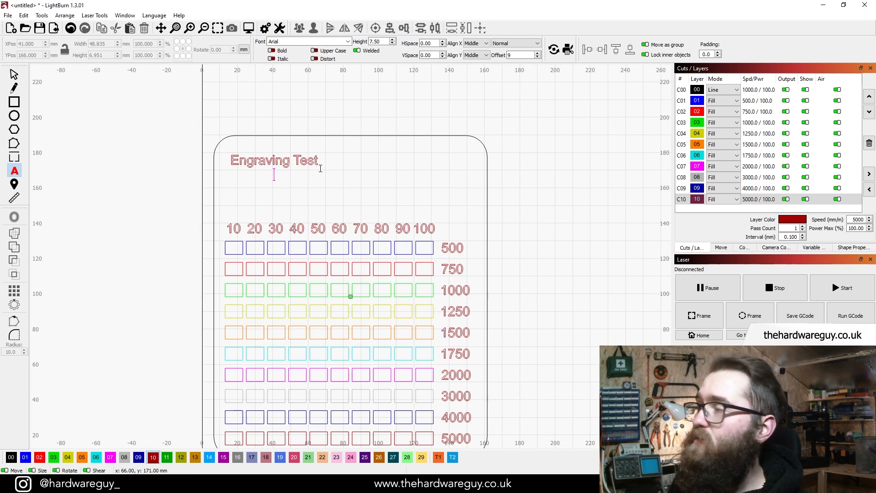
Replace the copied title with "Machine: Atomstack A5 M50 PRO" and line it up under the title at X 73, Y 167.
{"action": "type", "text": "Machine"}
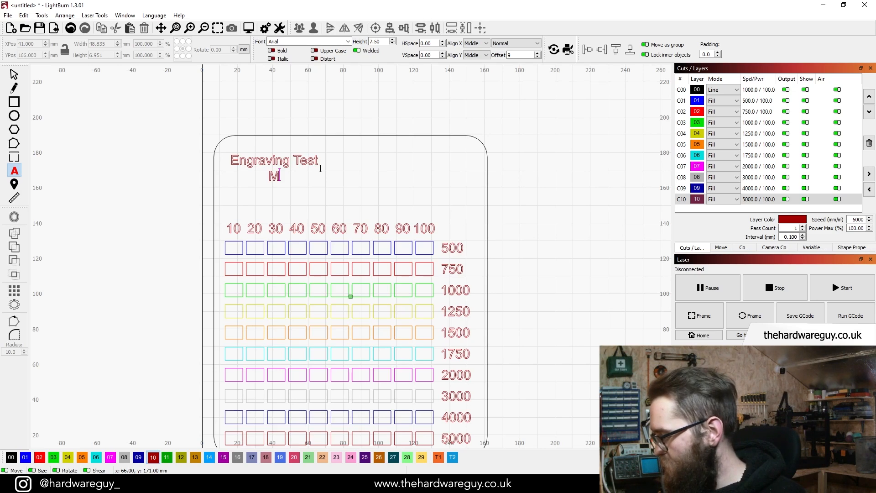
{"action": "type", "text": ": Atomstack A5 M50 PRO"}
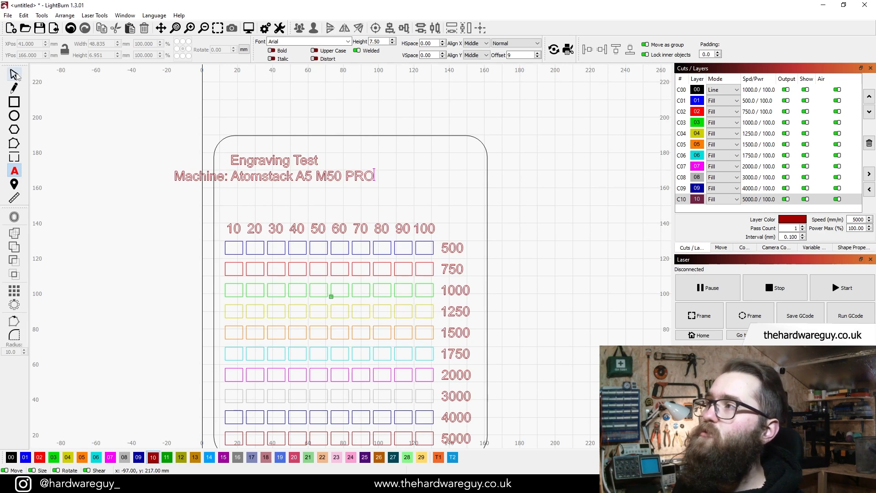
{"action": "left_click", "coordinate": [13, 75]}
{"action": "left_click_drag", "start_coordinate": [289, 174], "coordinate": [347, 174]}
{"action": "left_click", "coordinate": [284, 220]}
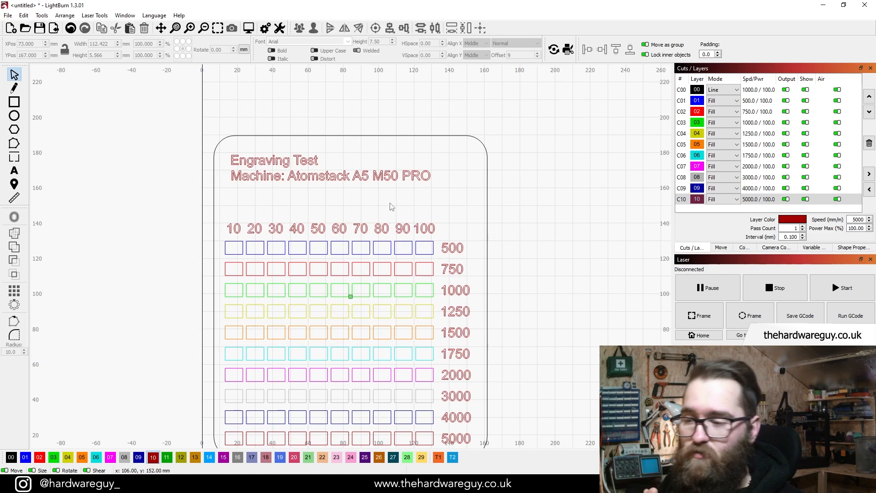
Check the line interval setting in the cut settings of the rectangle layers.
{"action": "left_click", "coordinate": [767, 90]}
{"action": "left_click", "coordinate": [767, 100]}
{"action": "left_click", "coordinate": [767, 111]}
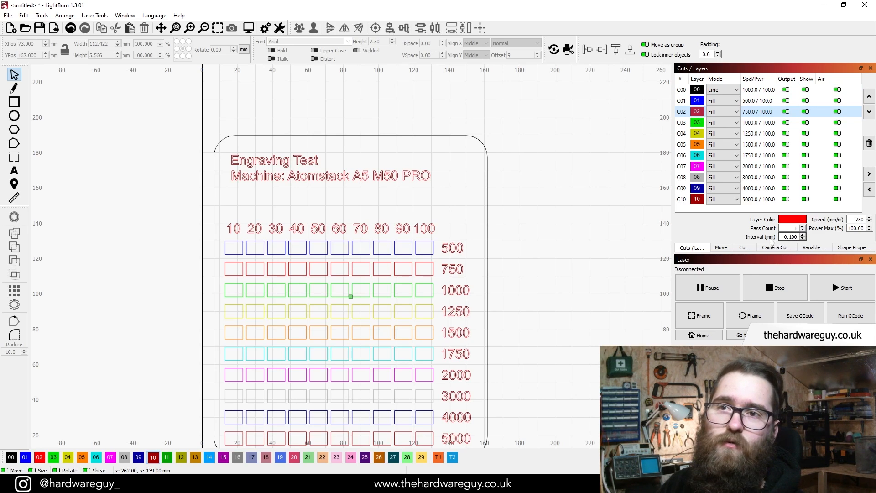
{"action": "left_click", "coordinate": [790, 237]}
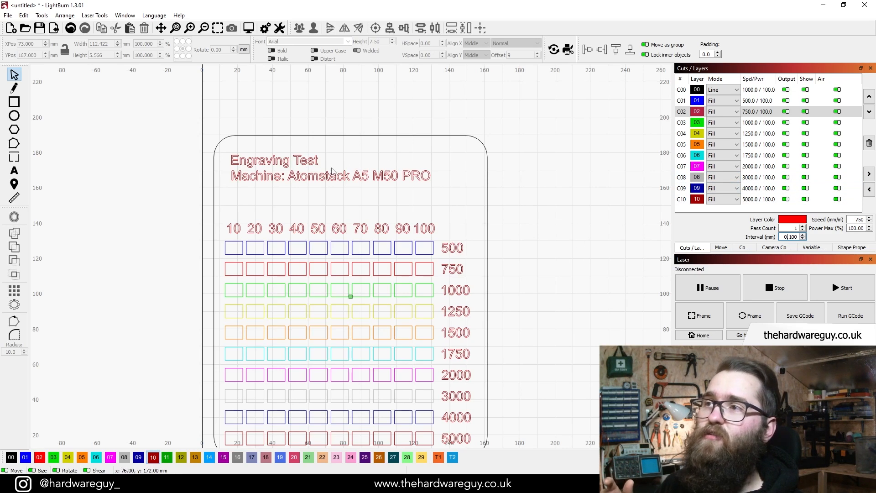
Duplicate the machine text line and place the copy directly below it at X 73, Y 158.
{"action": "left_click", "coordinate": [256, 176]}
{"action": "right_click", "coordinate": [257, 178]}
{"action": "left_click", "coordinate": [276, 208]}
{"action": "left_click_drag", "start_coordinate": [333, 178], "coordinate": [333, 193]}
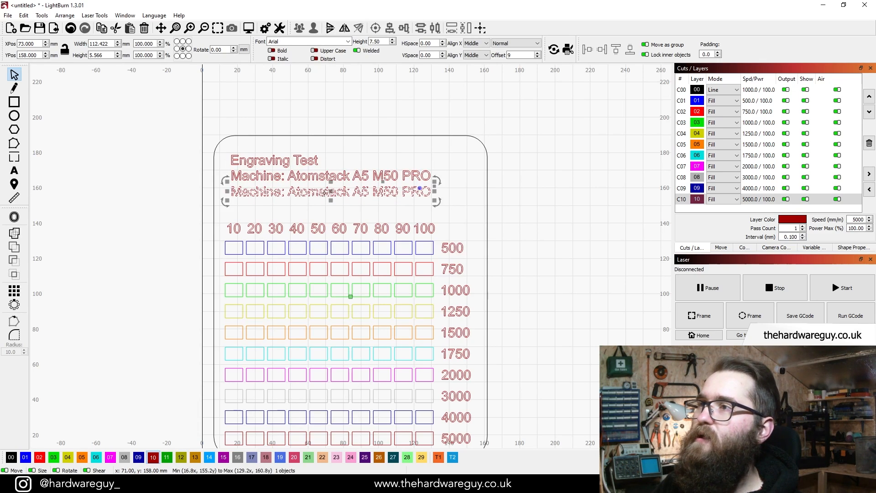
Change the copied machine line's text to "Interval: 0.100mm".
{"action": "left_click", "coordinate": [14, 170]}
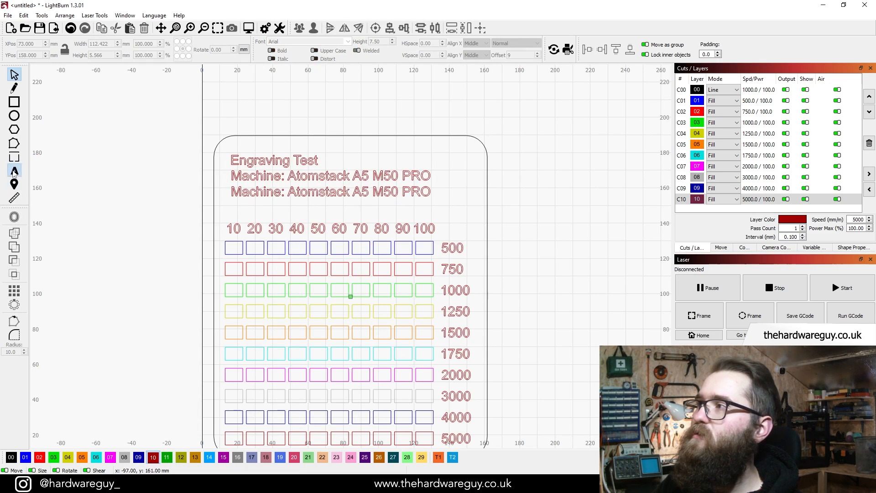
{"action": "left_click", "coordinate": [318, 190]}
{"action": "key", "text": "ctrl+a"}
{"action": "type", "text": "Interval"}
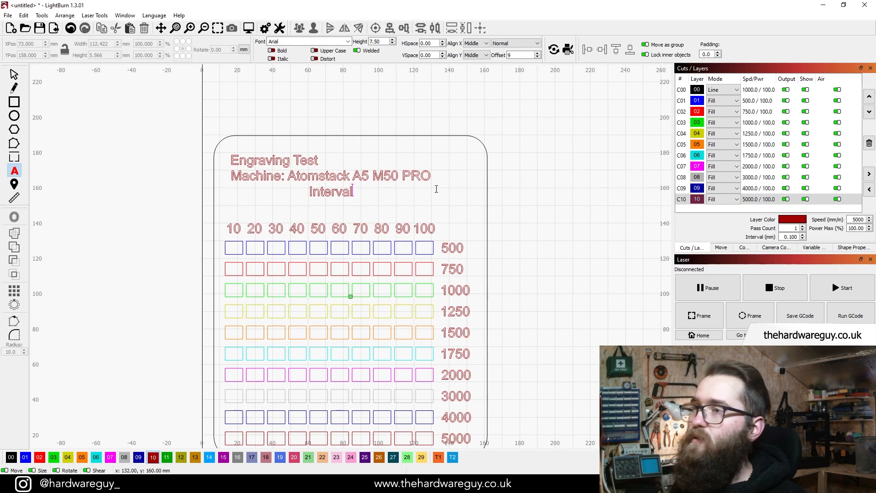
{"action": "type", "text": ": 0.100mm"}
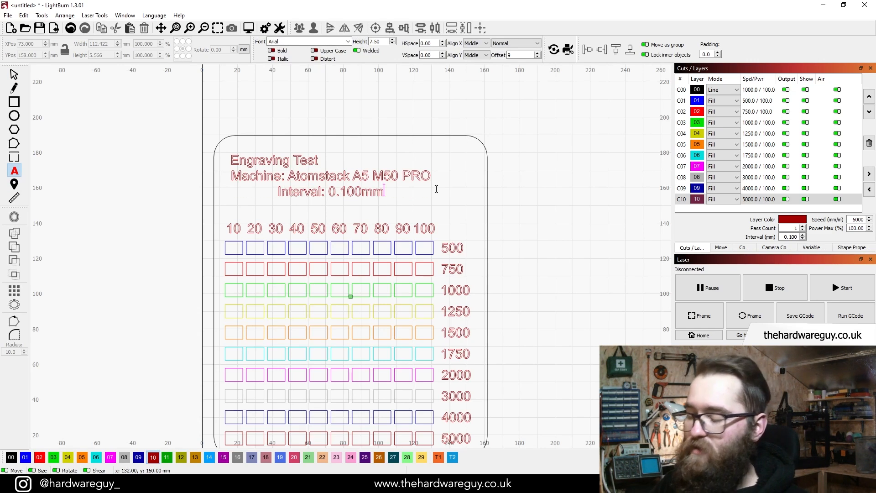
{"action": "key", "text": "Return"}
{"action": "key", "text": "Escape"}
Line up the interval text under the machine line and move the three header lines together to X 73, Y 171.
{"action": "left_click_drag", "start_coordinate": [331, 186], "coordinate": [284, 196]}
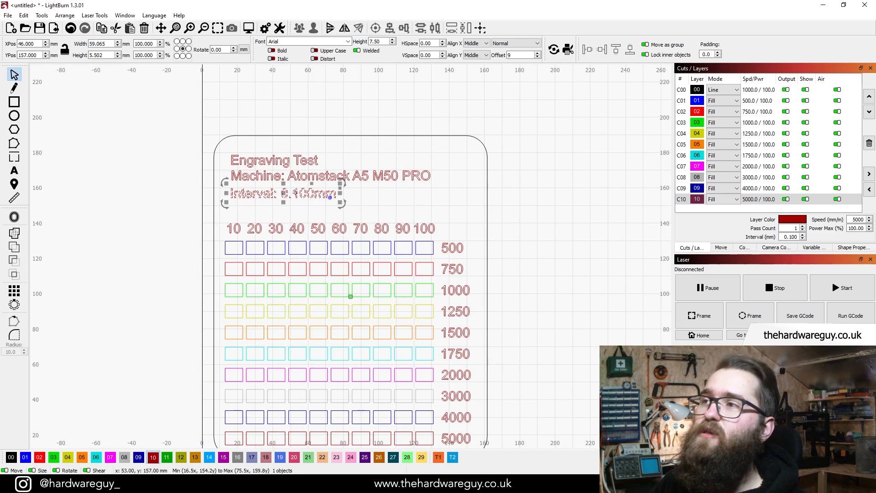
{"action": "left_click_drag", "start_coordinate": [285, 194], "coordinate": [284, 196]}
{"action": "left_click", "coordinate": [174, 189]}
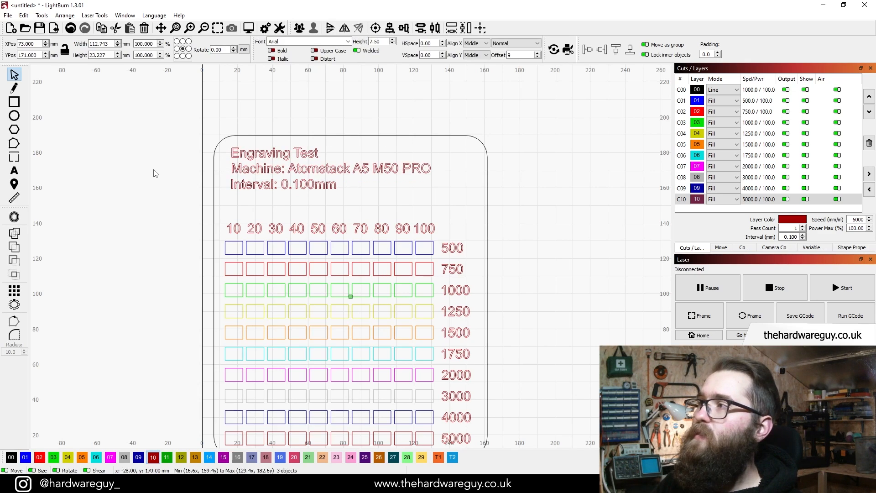
{"action": "left_click", "coordinate": [154, 172]}
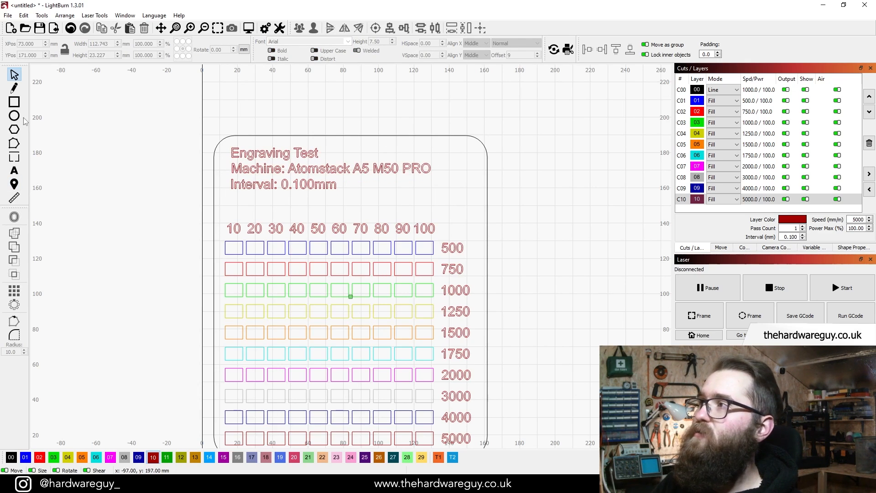
Duplicate the interval line below itself and change the copy's text to "Material: Ply 3.2mm".
{"action": "left_click", "coordinate": [290, 187]}
{"action": "right_click", "coordinate": [288, 187]}
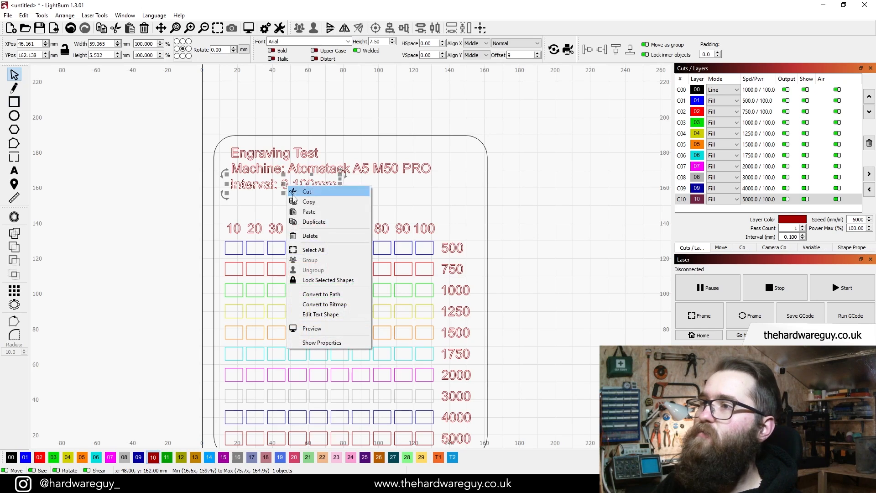
{"action": "left_click", "coordinate": [313, 221]}
{"action": "left_click_drag", "start_coordinate": [285, 186], "coordinate": [283, 200]}
{"action": "double_click", "coordinate": [300, 200]}
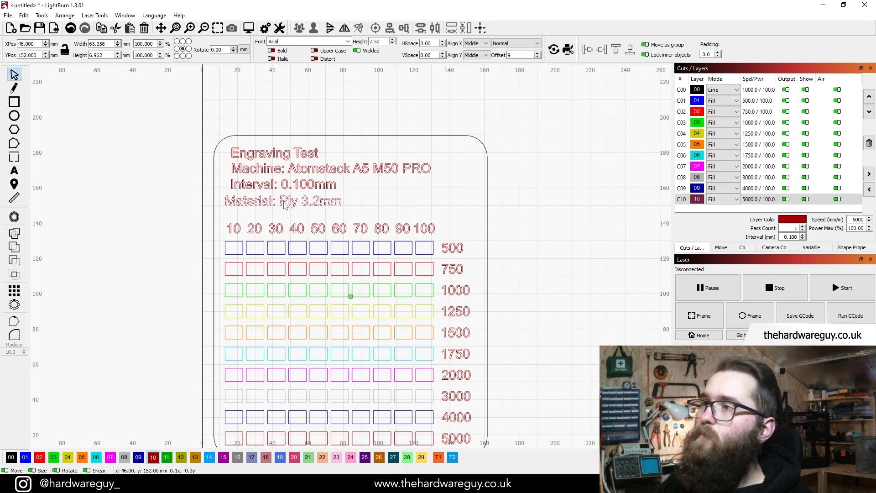
{"action": "key", "text": "Escape"}
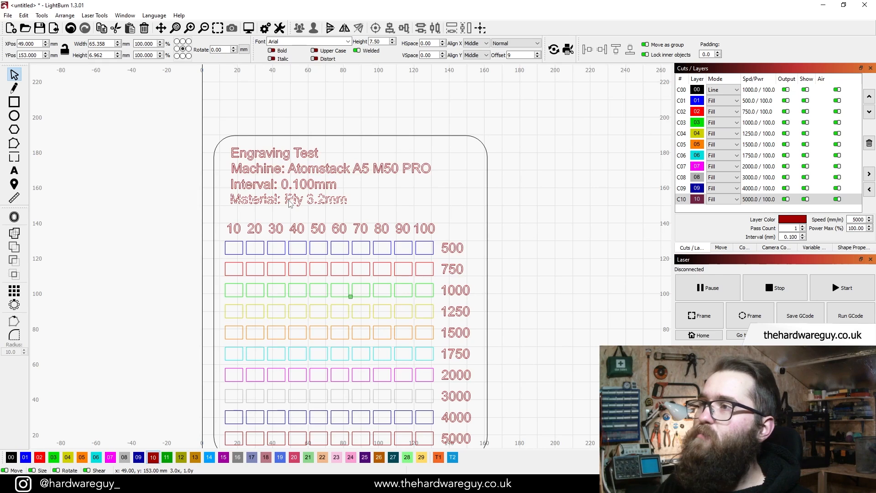
Position the material line under the interval line at about X 49.2, Y 152.7.
{"action": "left_click", "coordinate": [288, 203]}
{"action": "left_click_drag", "start_coordinate": [287, 201], "coordinate": [288, 199]}
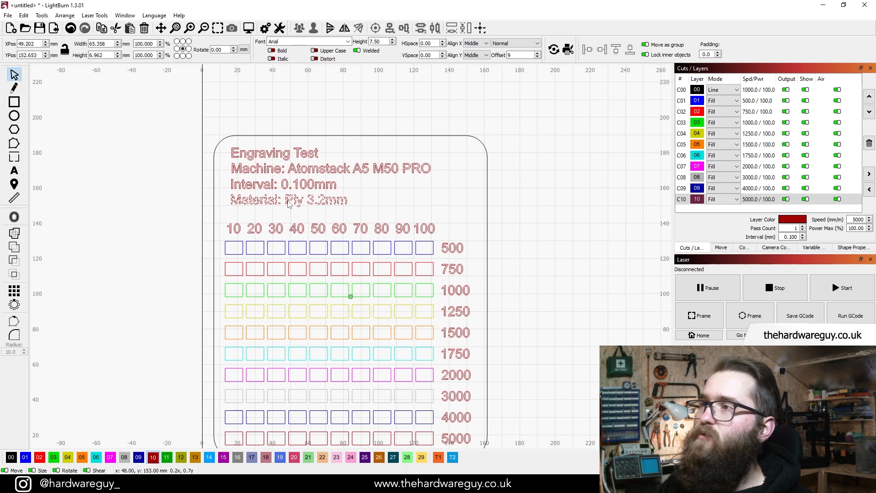
{"action": "left_click", "coordinate": [190, 172]}
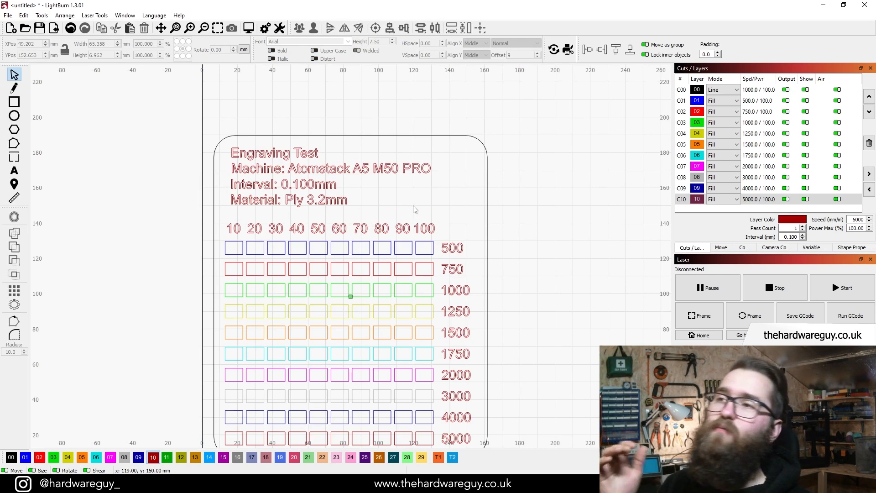
Left-align the four header text lines and move them together to X 74, Y 163.
{"action": "left_click_drag", "start_coordinate": [447, 206], "coordinate": [249, 139]}
{"action": "left_click", "coordinate": [391, 30]}
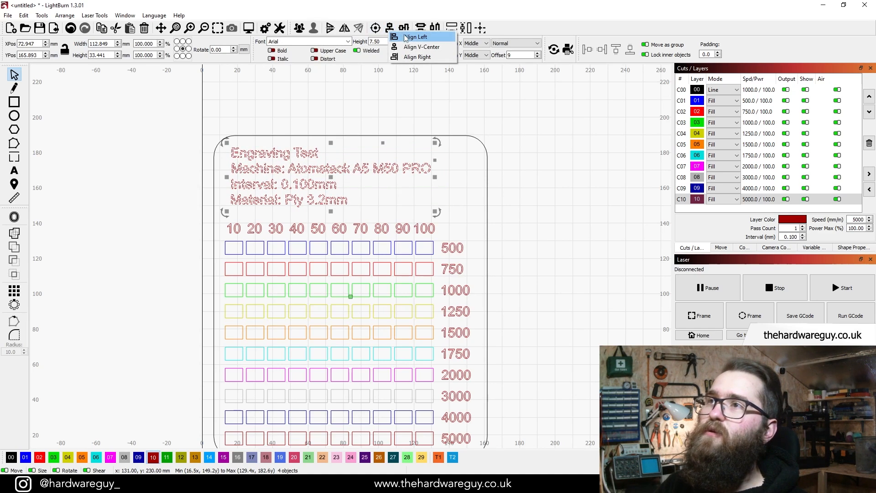
{"action": "left_click", "coordinate": [411, 35]}
{"action": "left_click_drag", "start_coordinate": [350, 173], "coordinate": [333, 184]}
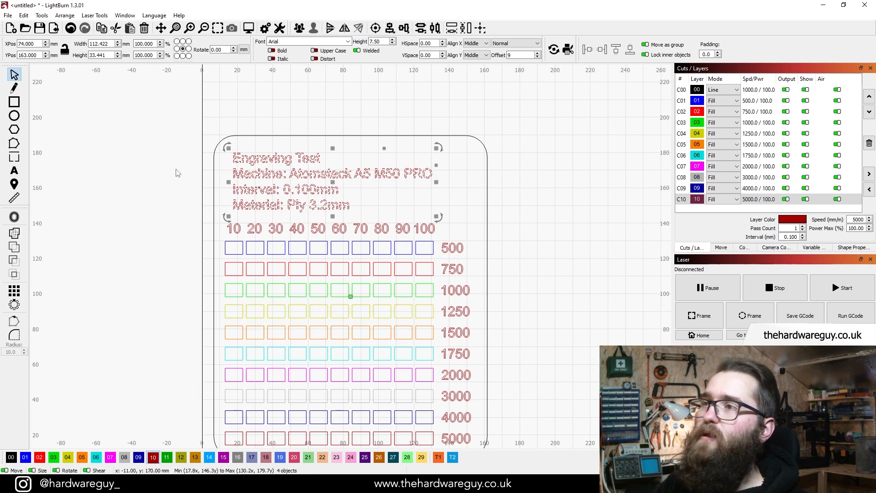
{"action": "left_click", "coordinate": [184, 172]}
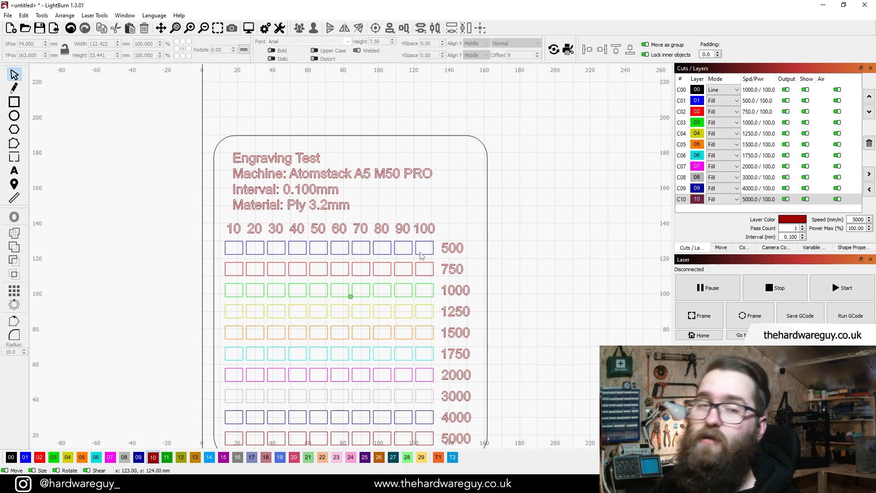
Stretch the panel outline's right edge outward to a total width of about 163.8 mm.
{"action": "scroll", "coordinate": [41, 134], "scroll_direction": "down", "scroll_amount": 1}
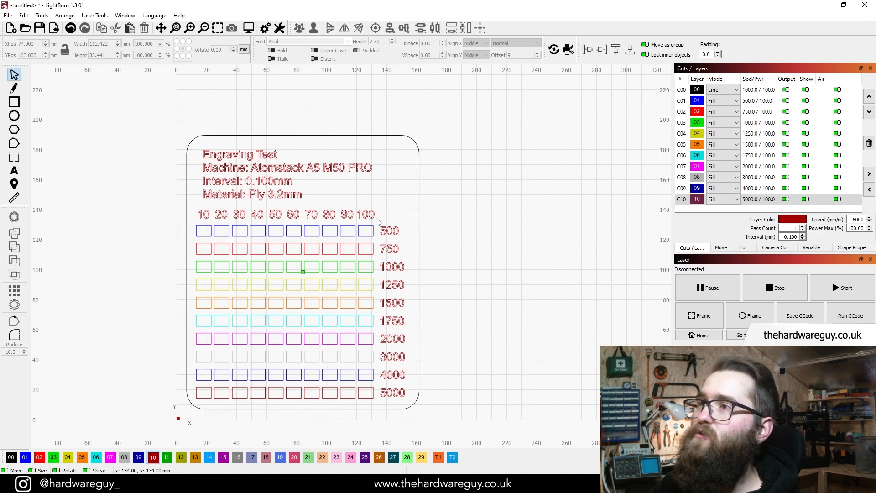
{"action": "left_click", "coordinate": [419, 223]}
{"action": "left_click_drag", "start_coordinate": [425, 272], "coordinate": [438, 276]}
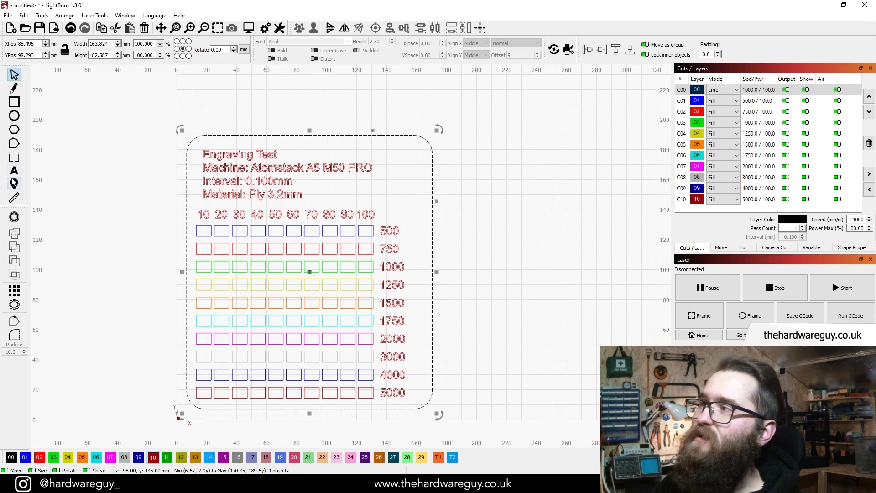
{"action": "left_click", "coordinate": [109, 191]}
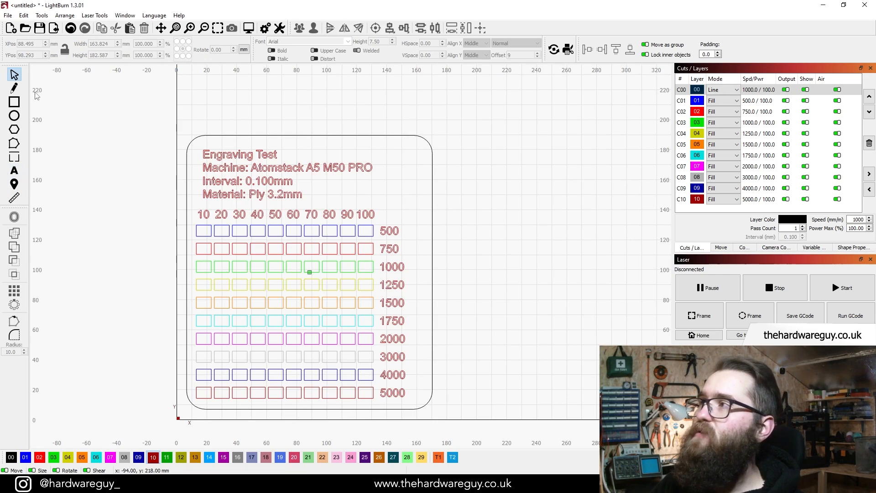
Duplicate the "Material: Ply 3.2mm" line and place the copy to its right at X 126, Y 149.
{"action": "left_click", "coordinate": [254, 194]}
{"action": "right_click", "coordinate": [254, 196]}
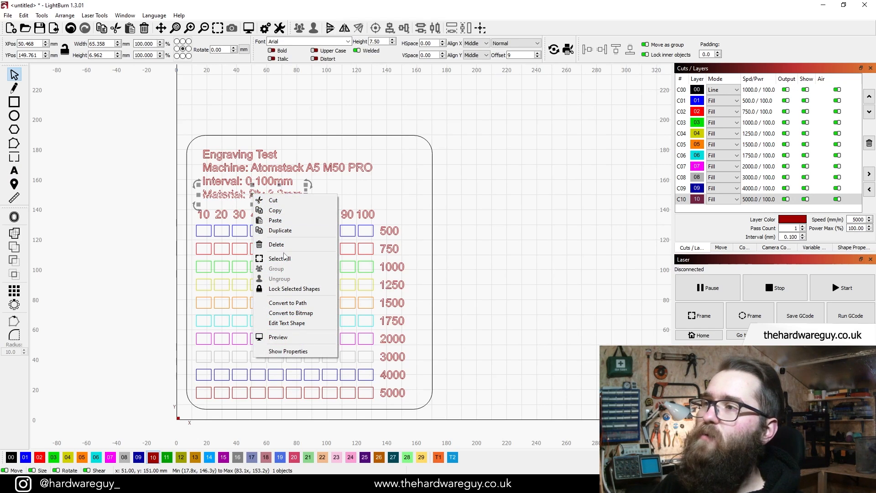
{"action": "left_click", "coordinate": [280, 230]}
{"action": "left_click_drag", "start_coordinate": [261, 197], "coordinate": [374, 198]}
{"action": "left_click", "coordinate": [43, 199]}
Replace the copied material line's text with "Power (%)" and position it above the power values at X 117, Y 148.
{"action": "left_click", "coordinate": [16, 170]}
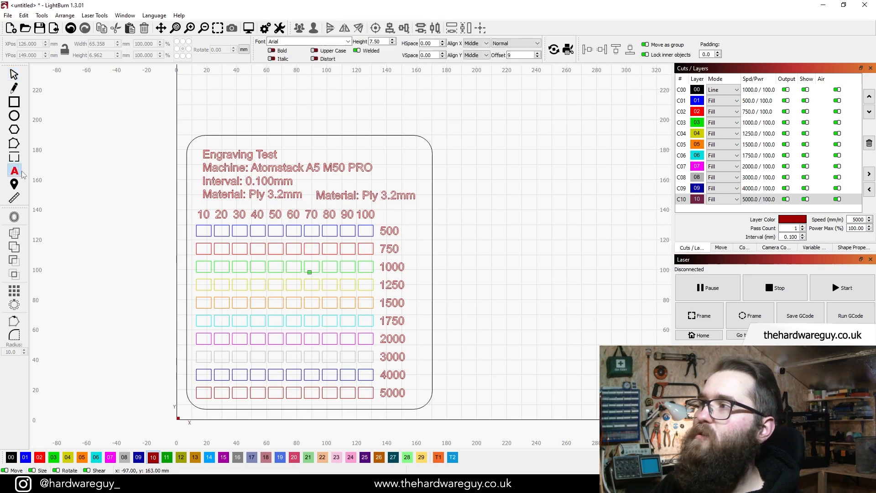
{"action": "left_click", "coordinate": [416, 195]}
{"action": "key", "text": "ctrl+a"}
{"action": "key", "text": "BackSpace"}
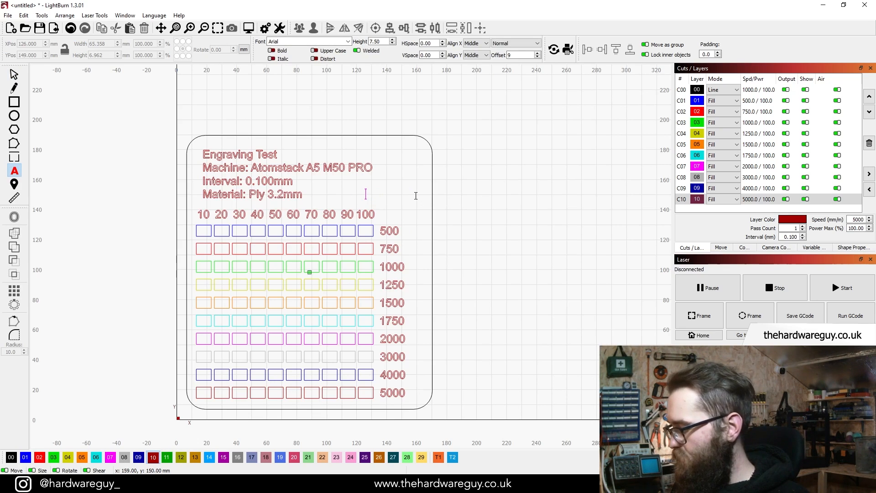
{"action": "type", "text": "Power (%)"}
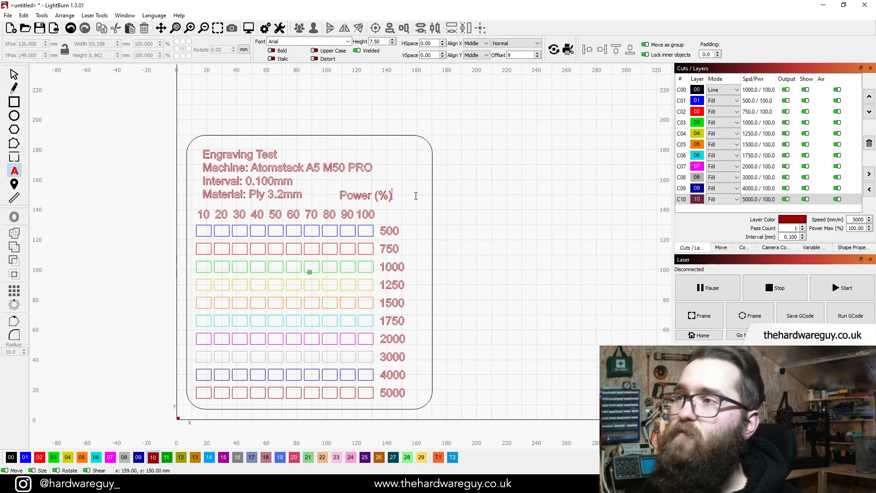
{"action": "left_click", "coordinate": [14, 73]}
{"action": "left_click", "coordinate": [355, 195]}
Duplicate the "Power (%)" label, rotate the copy 90 degrees and place it beside the speed values at X 160, Y 78.
{"action": "right_click", "coordinate": [357, 198]}
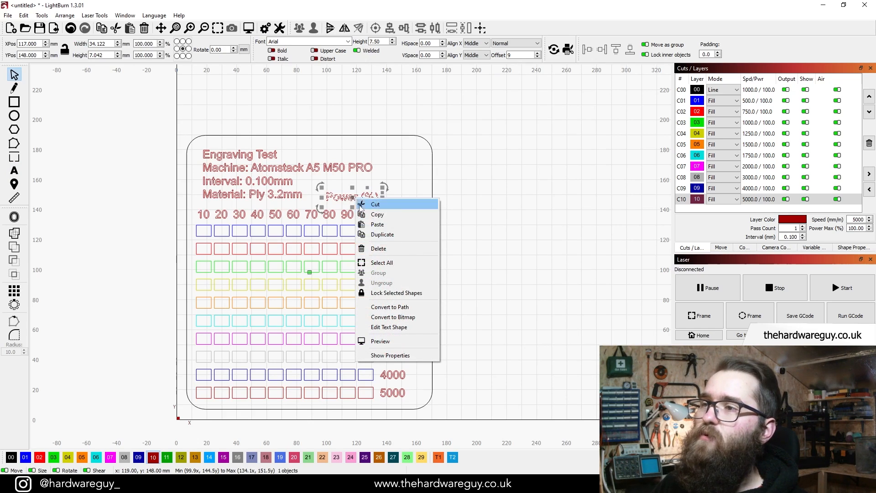
{"action": "left_click", "coordinate": [382, 234]}
{"action": "left_click_drag", "start_coordinate": [352, 195], "coordinate": [415, 203]}
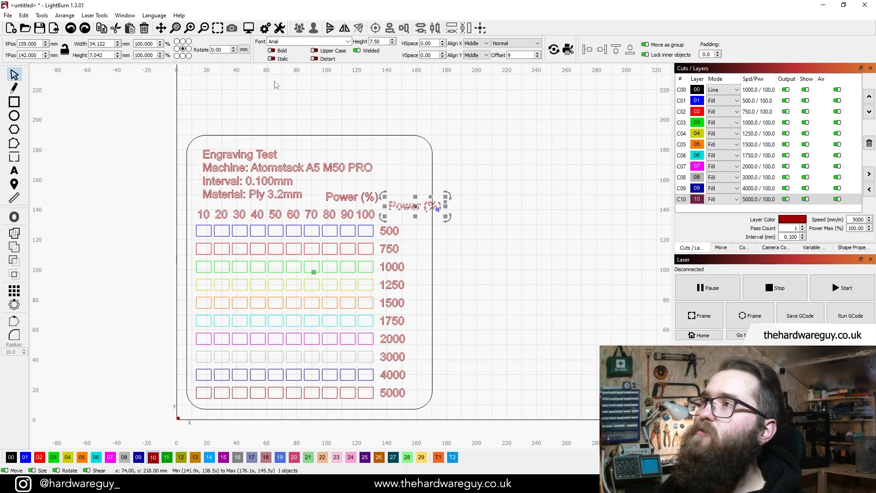
{"action": "double_click", "coordinate": [222, 50]}
{"action": "type", "text": "90"}
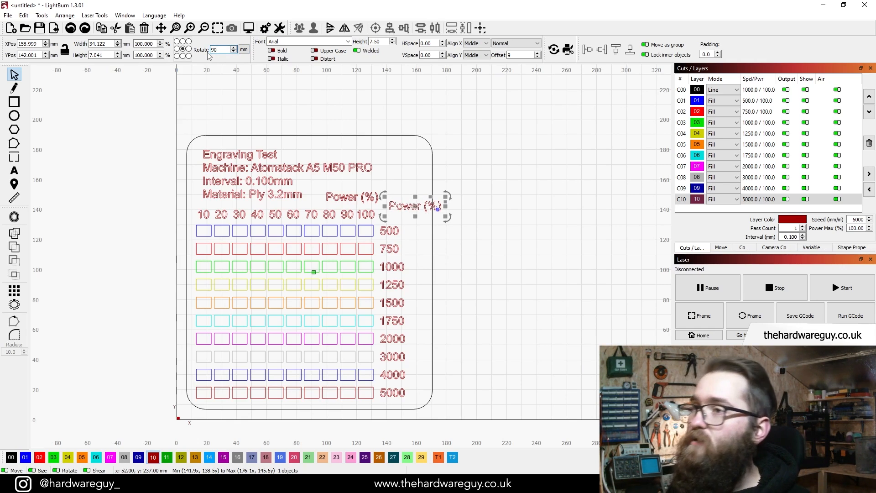
{"action": "key", "text": "Return"}
{"action": "left_click_drag", "start_coordinate": [415, 209], "coordinate": [417, 306]}
{"action": "left_click", "coordinate": [146, 249]}
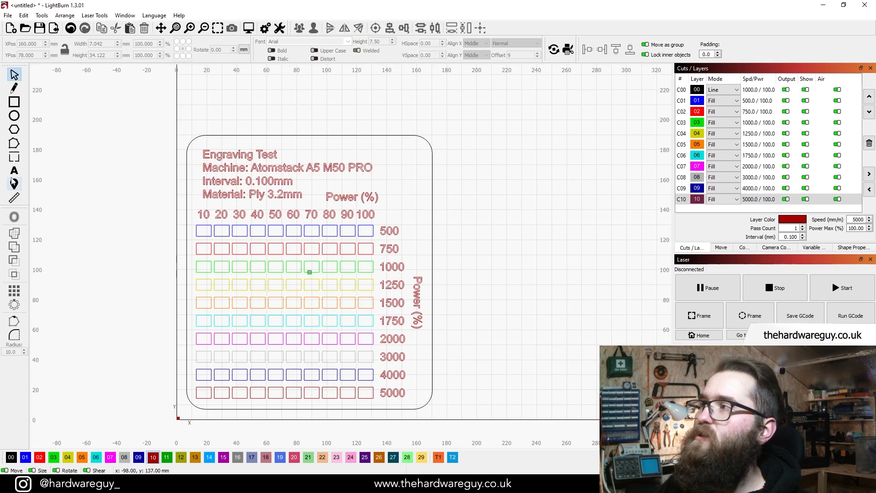
Change the rotated label's text to "Speed (mm/m)".
{"action": "left_click", "coordinate": [14, 170]}
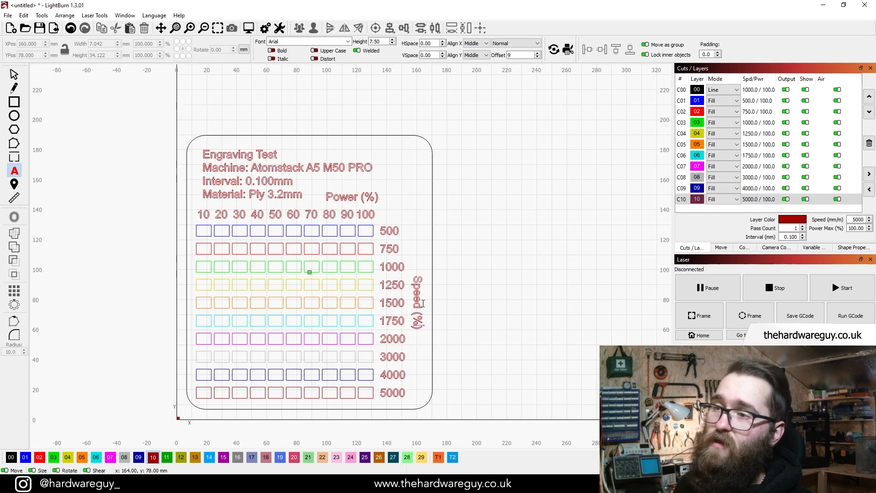
{"action": "key", "text": "BackSpace"}
{"action": "type", "text": "mm/m"}
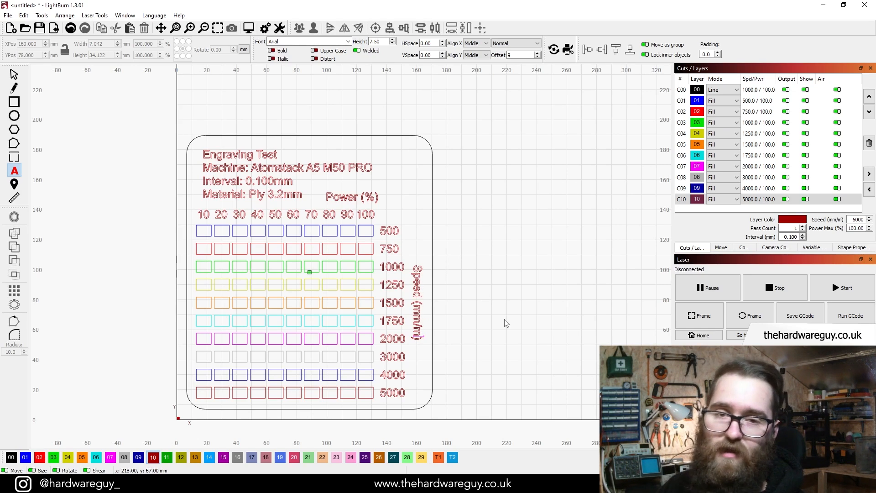
{"action": "key", "text": "Escape"}
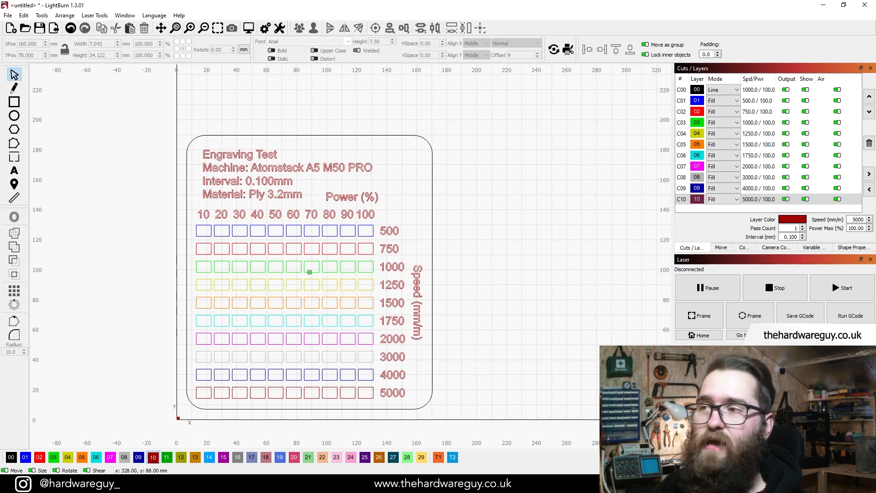
Preview the test panel and examine the filled header text and grid shading up close.
{"action": "right_click", "coordinate": [342, 244]}
{"action": "left_click", "coordinate": [377, 366]}
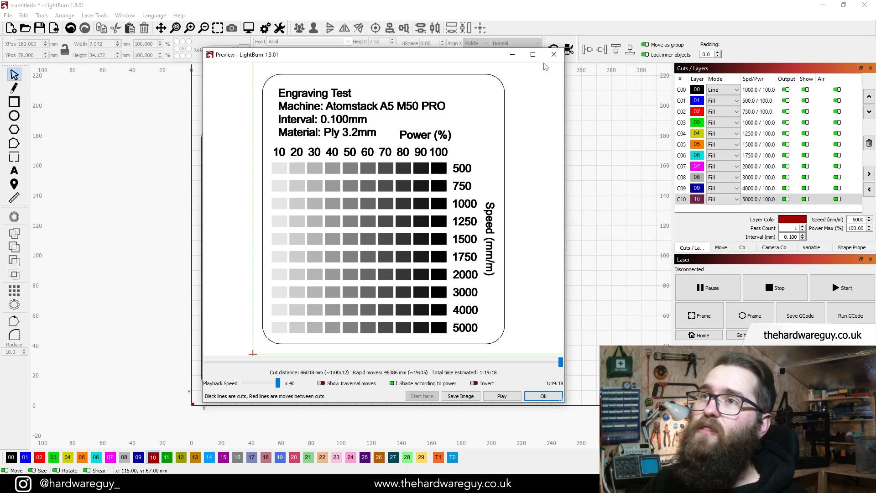
{"action": "scroll", "coordinate": [383, 93], "scroll_direction": "up", "scroll_amount": 3}
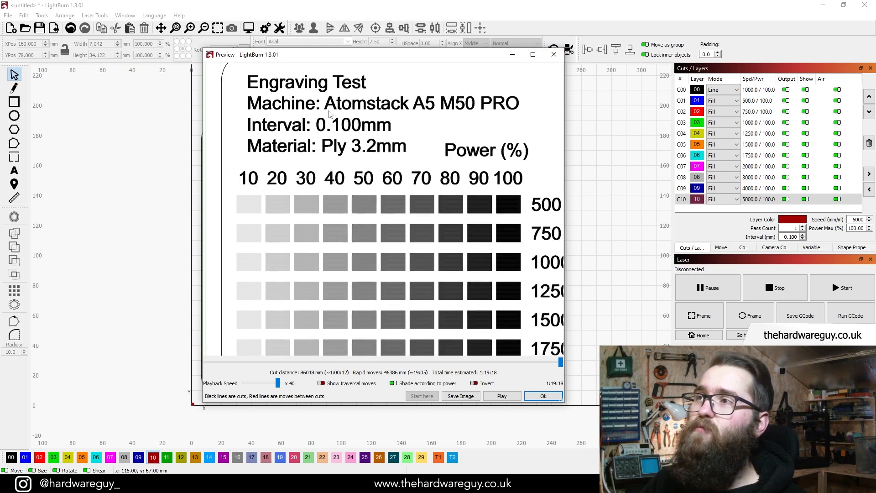
{"action": "left_click", "coordinate": [560, 55]}
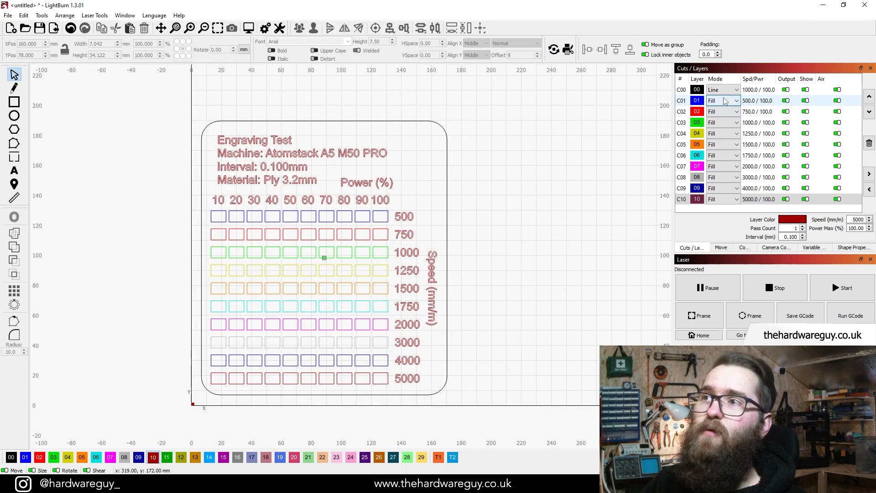
Switch layer C10, which holds the text and the 5000 row, to Line mode.
{"action": "left_click", "coordinate": [702, 201]}
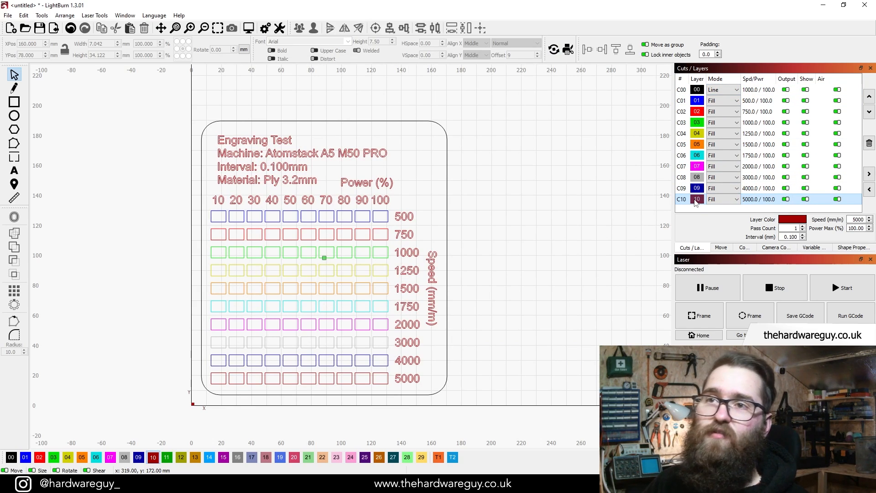
{"action": "left_click", "coordinate": [723, 199]}
{"action": "left_click", "coordinate": [719, 208]}
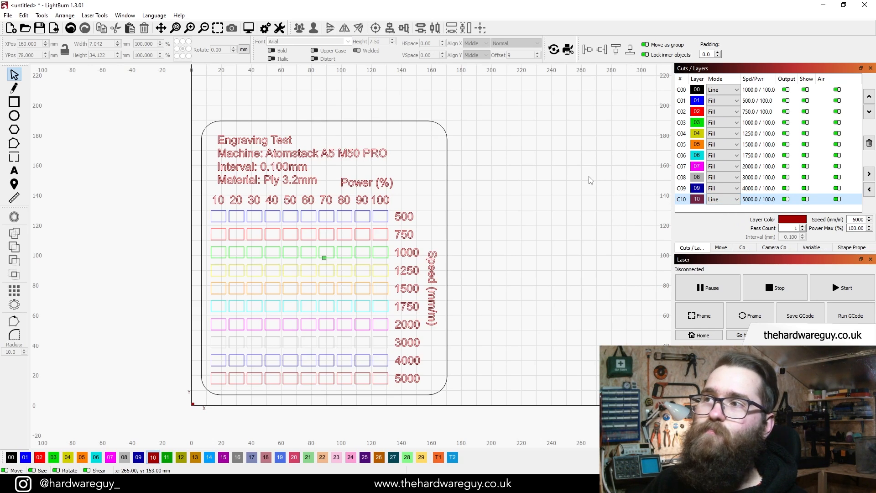
Preview the panel with outlined text and examine the header lines and the 5000 row.
{"action": "right_click", "coordinate": [345, 156]}
{"action": "left_click", "coordinate": [377, 279]}
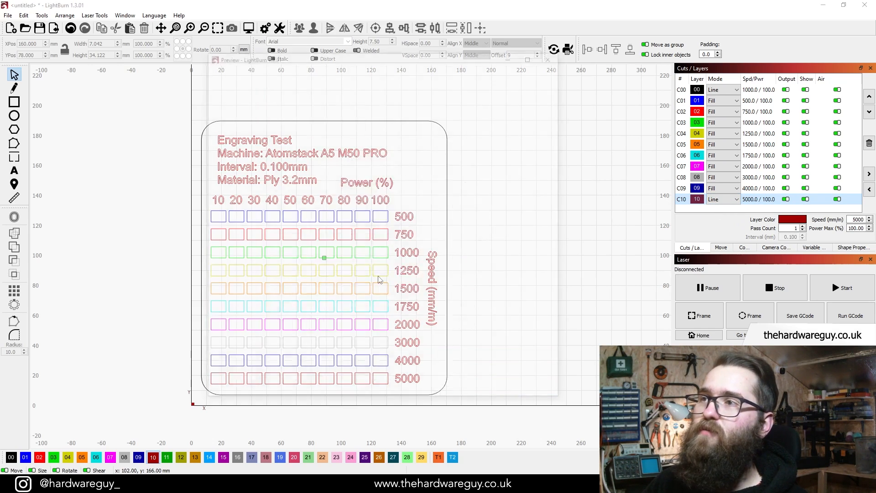
{"action": "scroll", "coordinate": [307, 97], "scroll_direction": "up", "scroll_amount": 3}
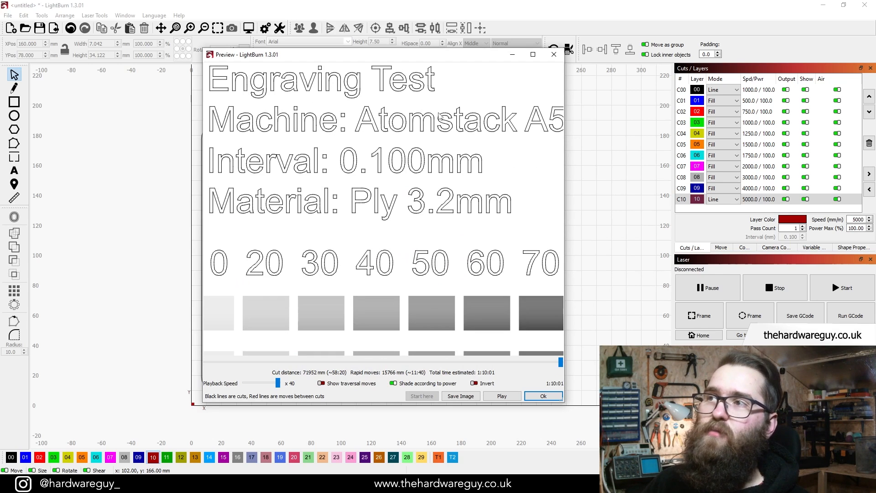
{"action": "scroll", "coordinate": [378, 172], "scroll_direction": "down", "scroll_amount": 5}
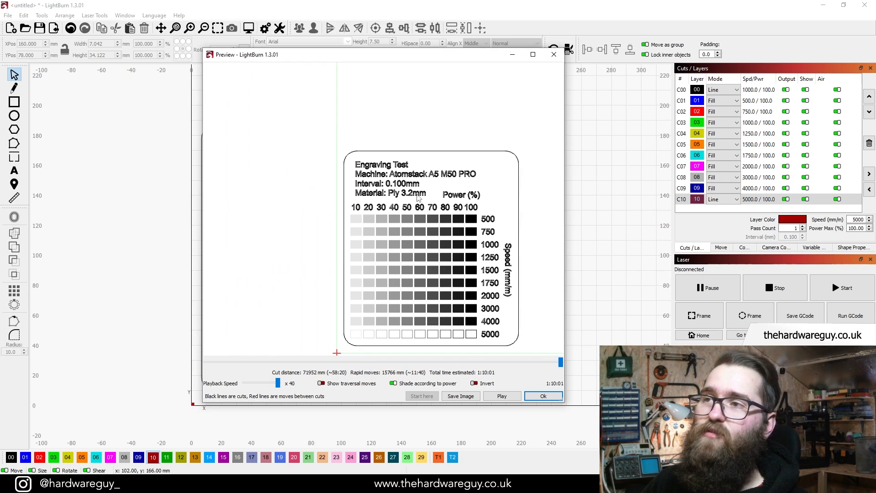
{"action": "scroll", "coordinate": [440, 231], "scroll_direction": "up", "scroll_amount": 3}
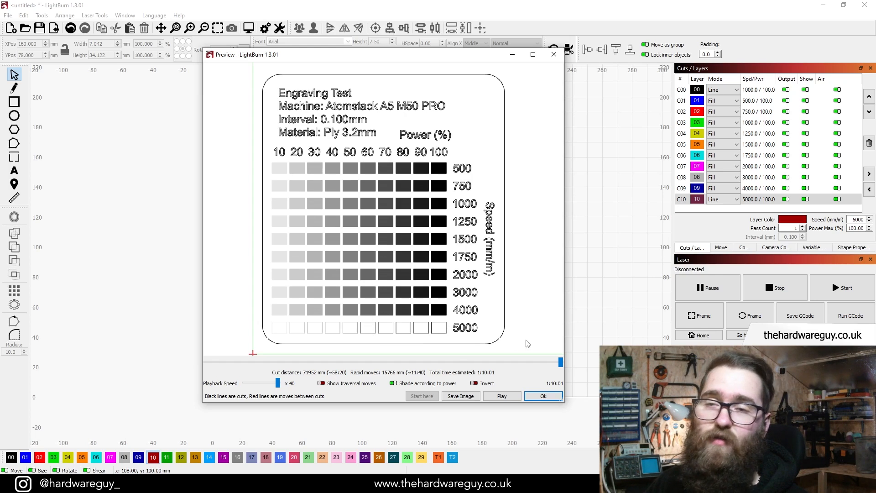
{"action": "left_click", "coordinate": [553, 55]}
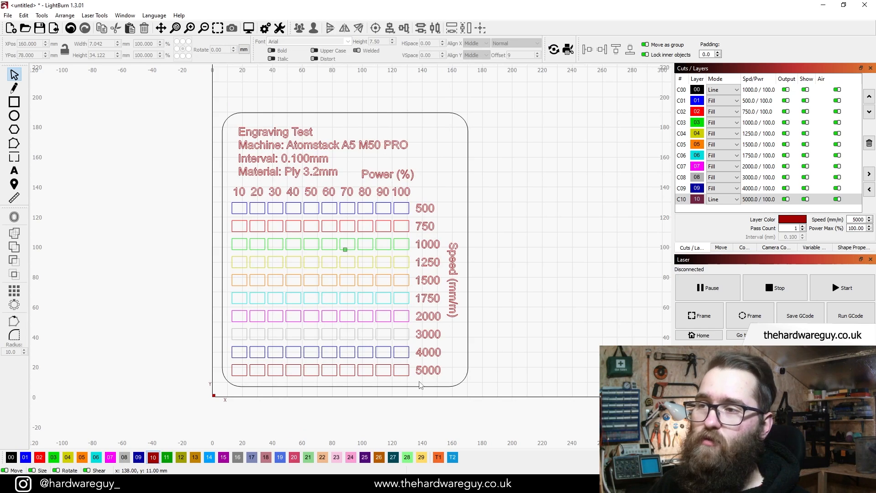
Return layer C10 to Fill mode.
{"action": "left_click", "coordinate": [725, 200]}
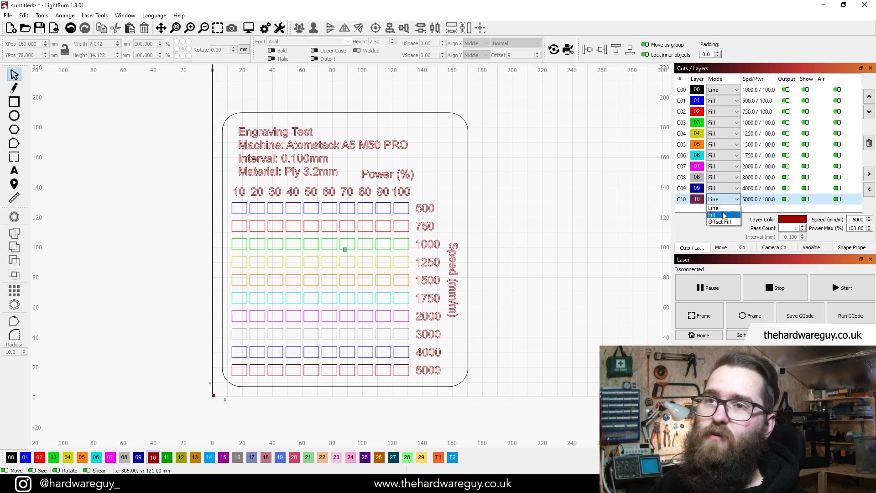
{"action": "left_click", "coordinate": [718, 214]}
Select the header text, power values, both axis titles and all speed values except 4000, and assign them to layer 00.
{"action": "left_click_drag", "start_coordinate": [440, 200], "coordinate": [452, 203]}
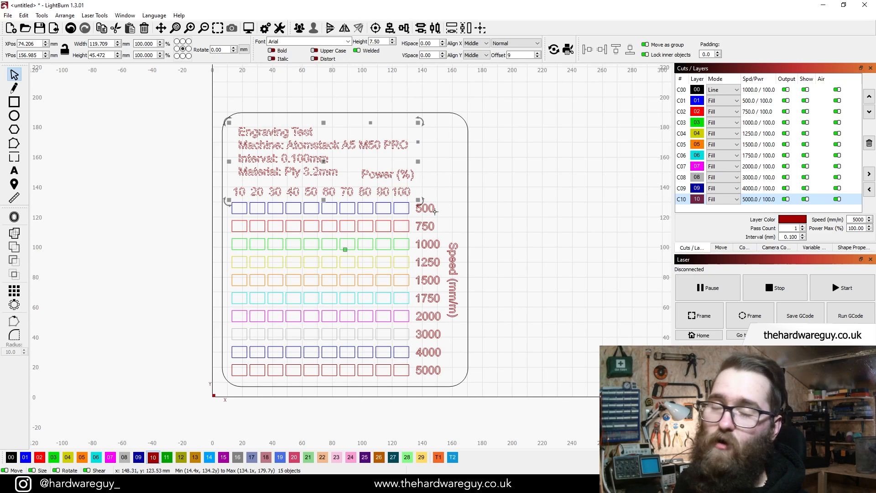
{"action": "left_click", "coordinate": [434, 212], "text": "shift"}
{"action": "left_click", "coordinate": [433, 225], "text": "shift"}
{"action": "left_click", "coordinate": [428, 243], "text": "shift"}
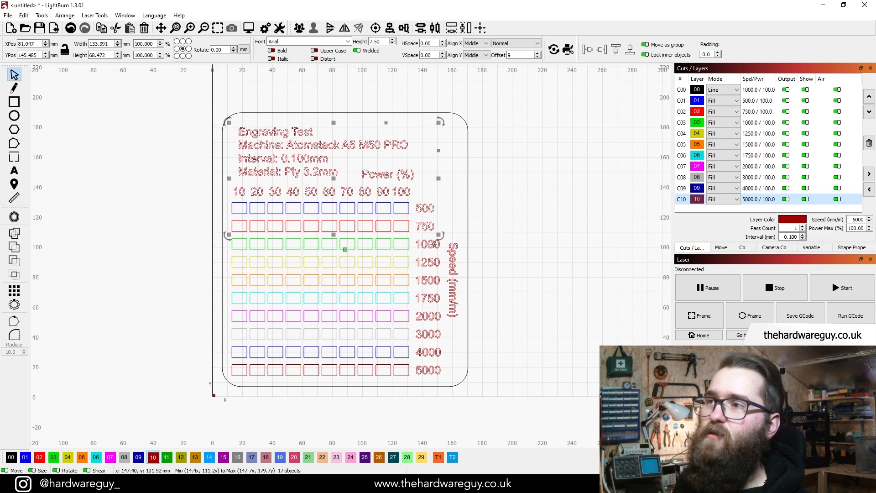
{"action": "left_click", "coordinate": [430, 263], "text": "shift"}
{"action": "left_click", "coordinate": [429, 280], "text": "shift"}
{"action": "left_click", "coordinate": [429, 298], "text": "shift"}
{"action": "left_click", "coordinate": [429, 316], "text": "shift"}
{"action": "left_click", "coordinate": [429, 334], "text": "shift"}
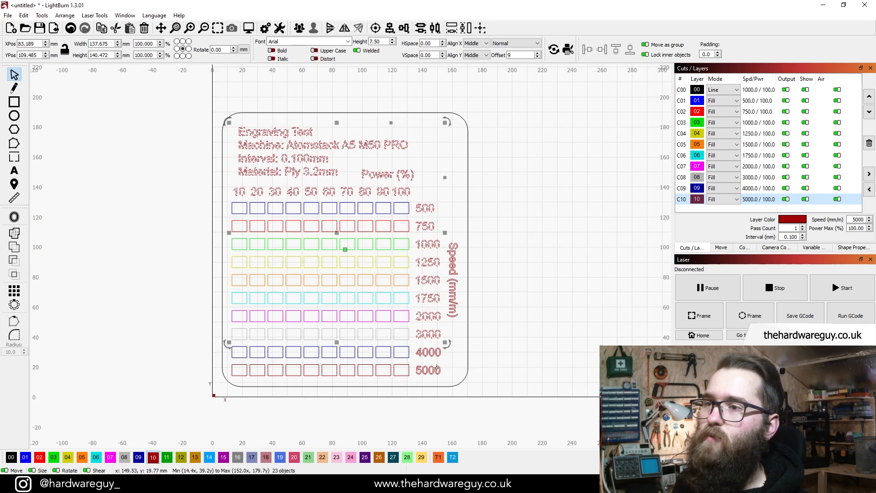
{"action": "left_click", "coordinate": [429, 370], "text": "shift"}
{"action": "left_click", "coordinate": [451, 292], "text": "shift"}
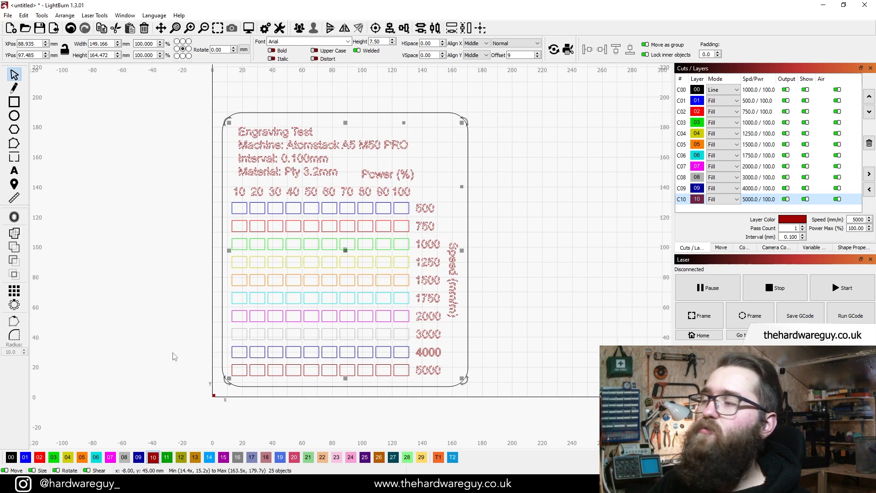
{"action": "left_click", "coordinate": [11, 457]}
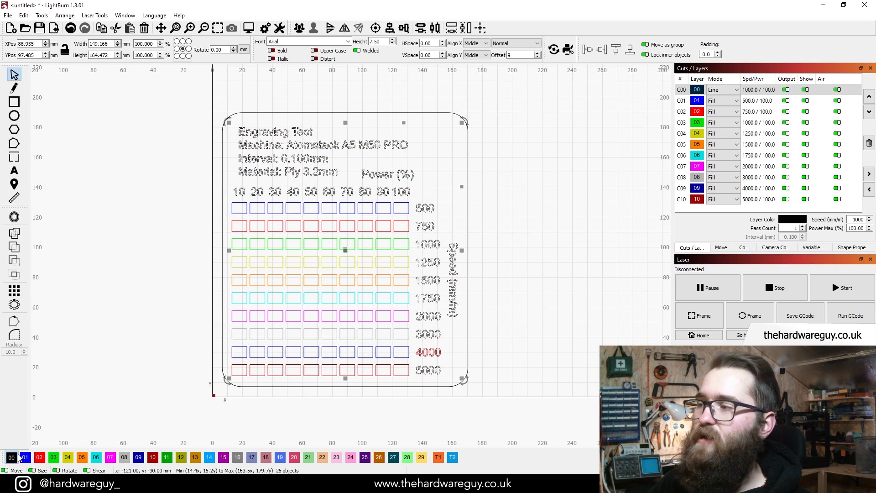
{"action": "left_click", "coordinate": [509, 279]}
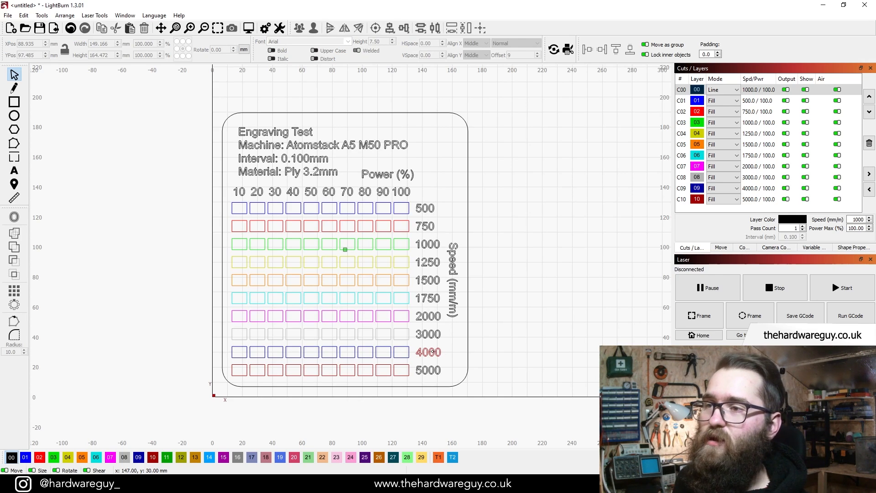
Assign the remaining "4000" speed label to layer 00.
{"action": "left_click", "coordinate": [432, 352]}
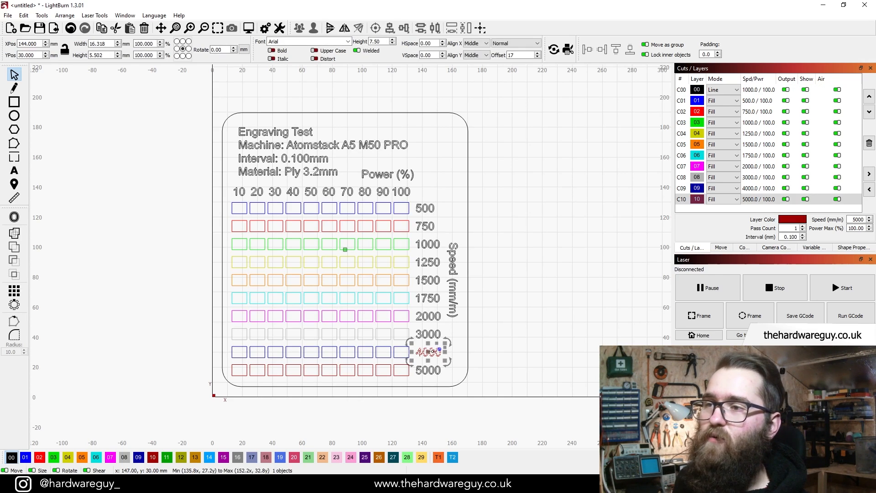
{"action": "left_click", "coordinate": [12, 457]}
{"action": "left_click", "coordinate": [479, 338]}
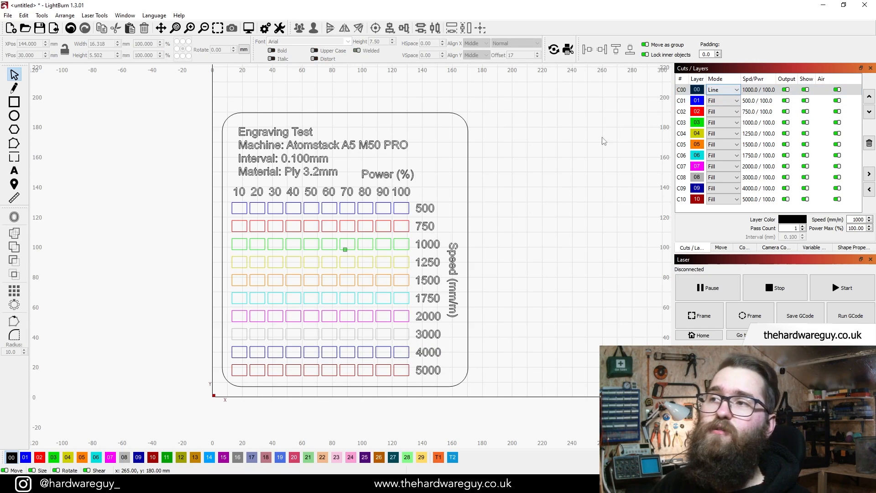
Preview the panel to check the text outlines and the shading of all ten grid rows.
{"action": "right_click", "coordinate": [353, 210]}
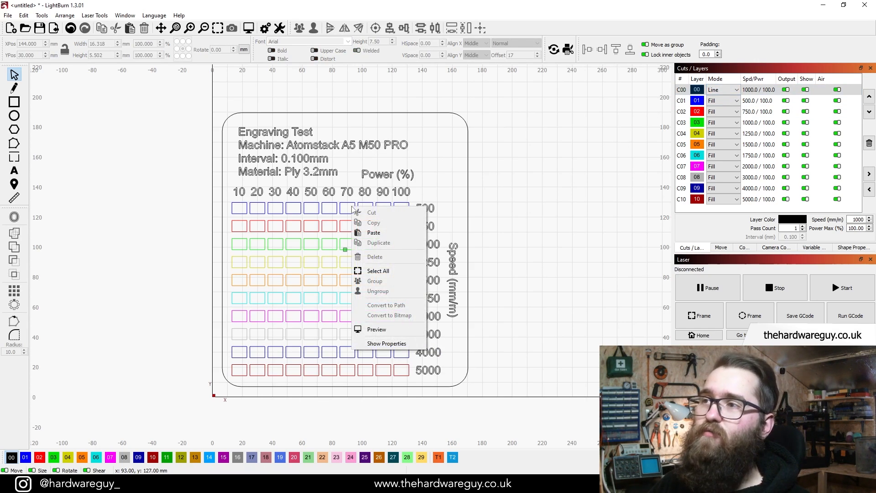
{"action": "left_click", "coordinate": [386, 329]}
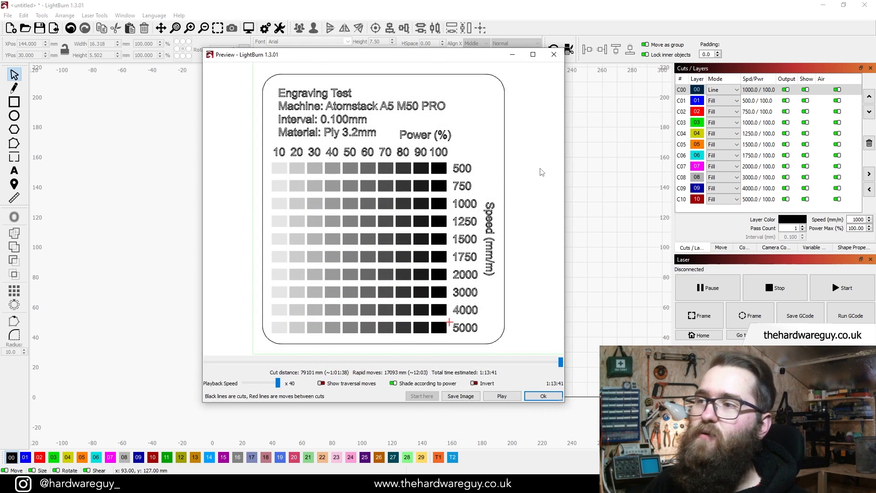
{"action": "key", "text": "Escape"}
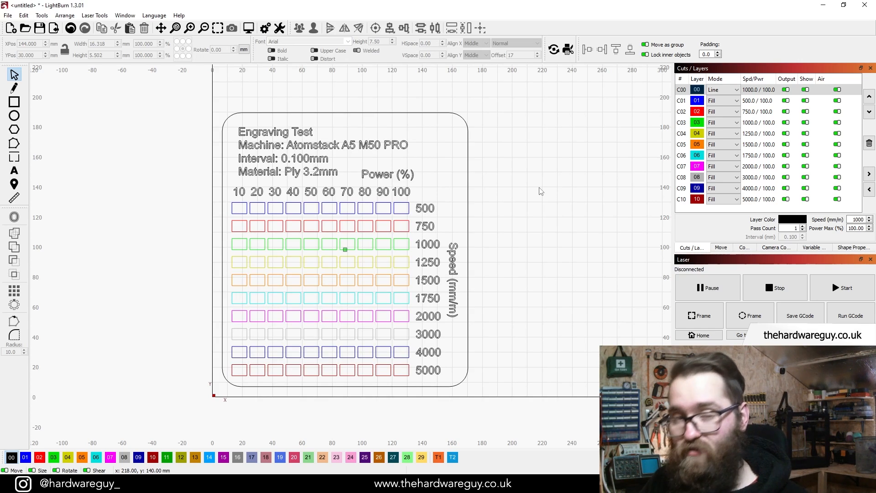